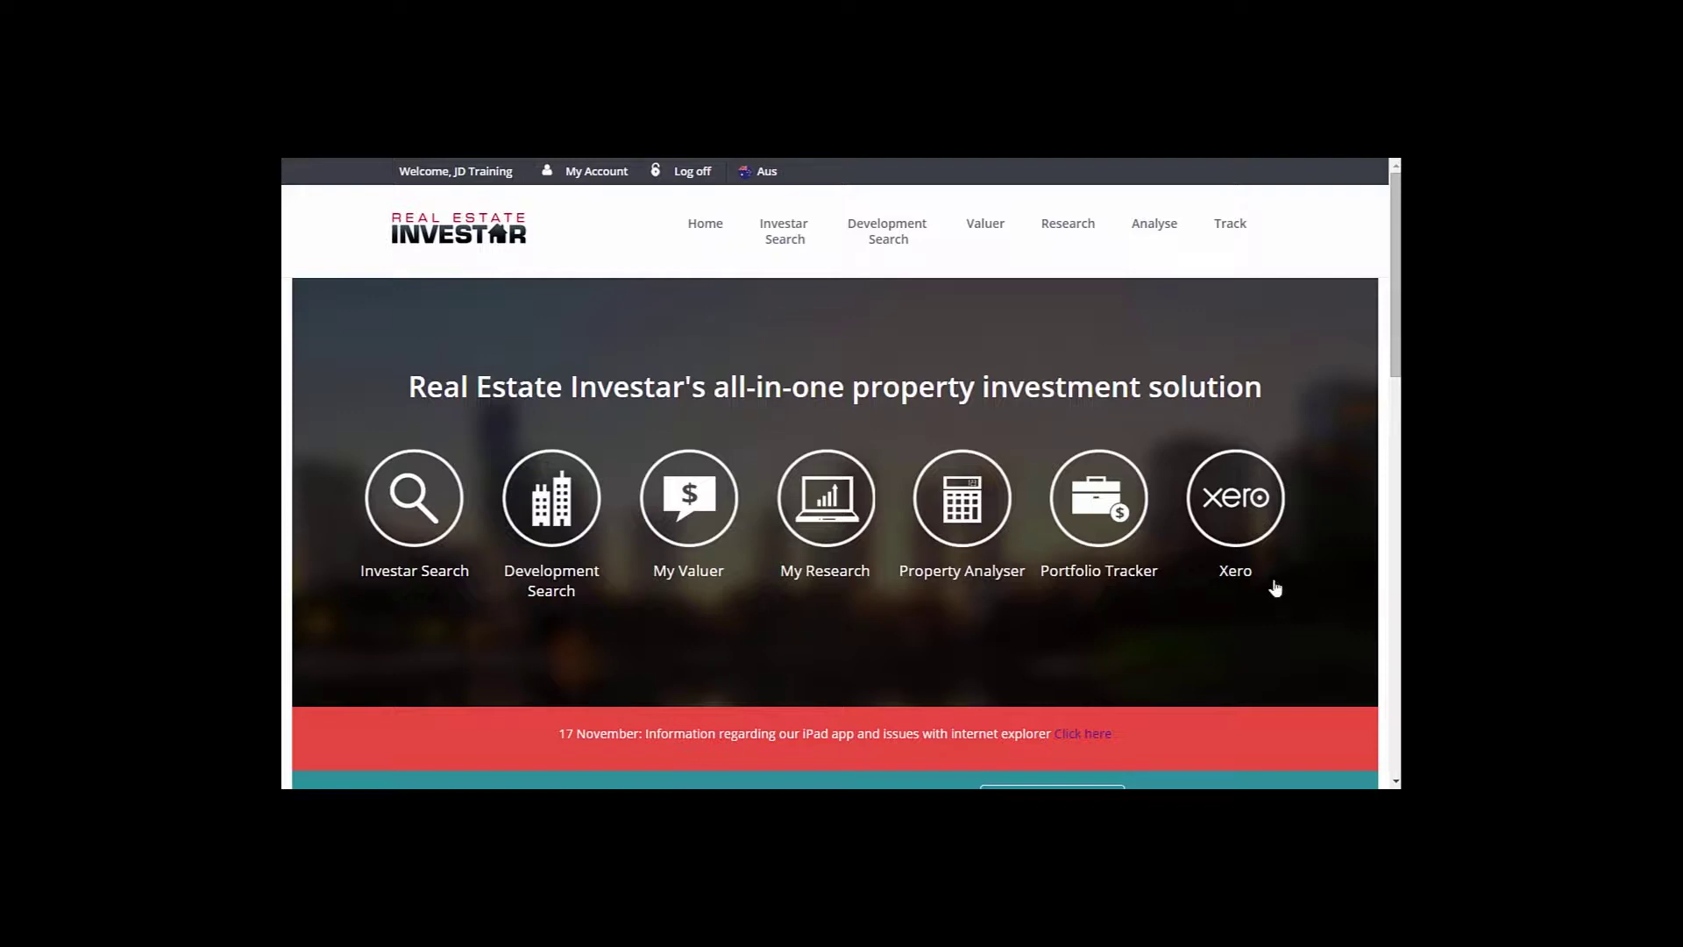
Open the Get Started With Xero page using the Xero icon on the Real Estate Investar home page
left_click(1235, 518)
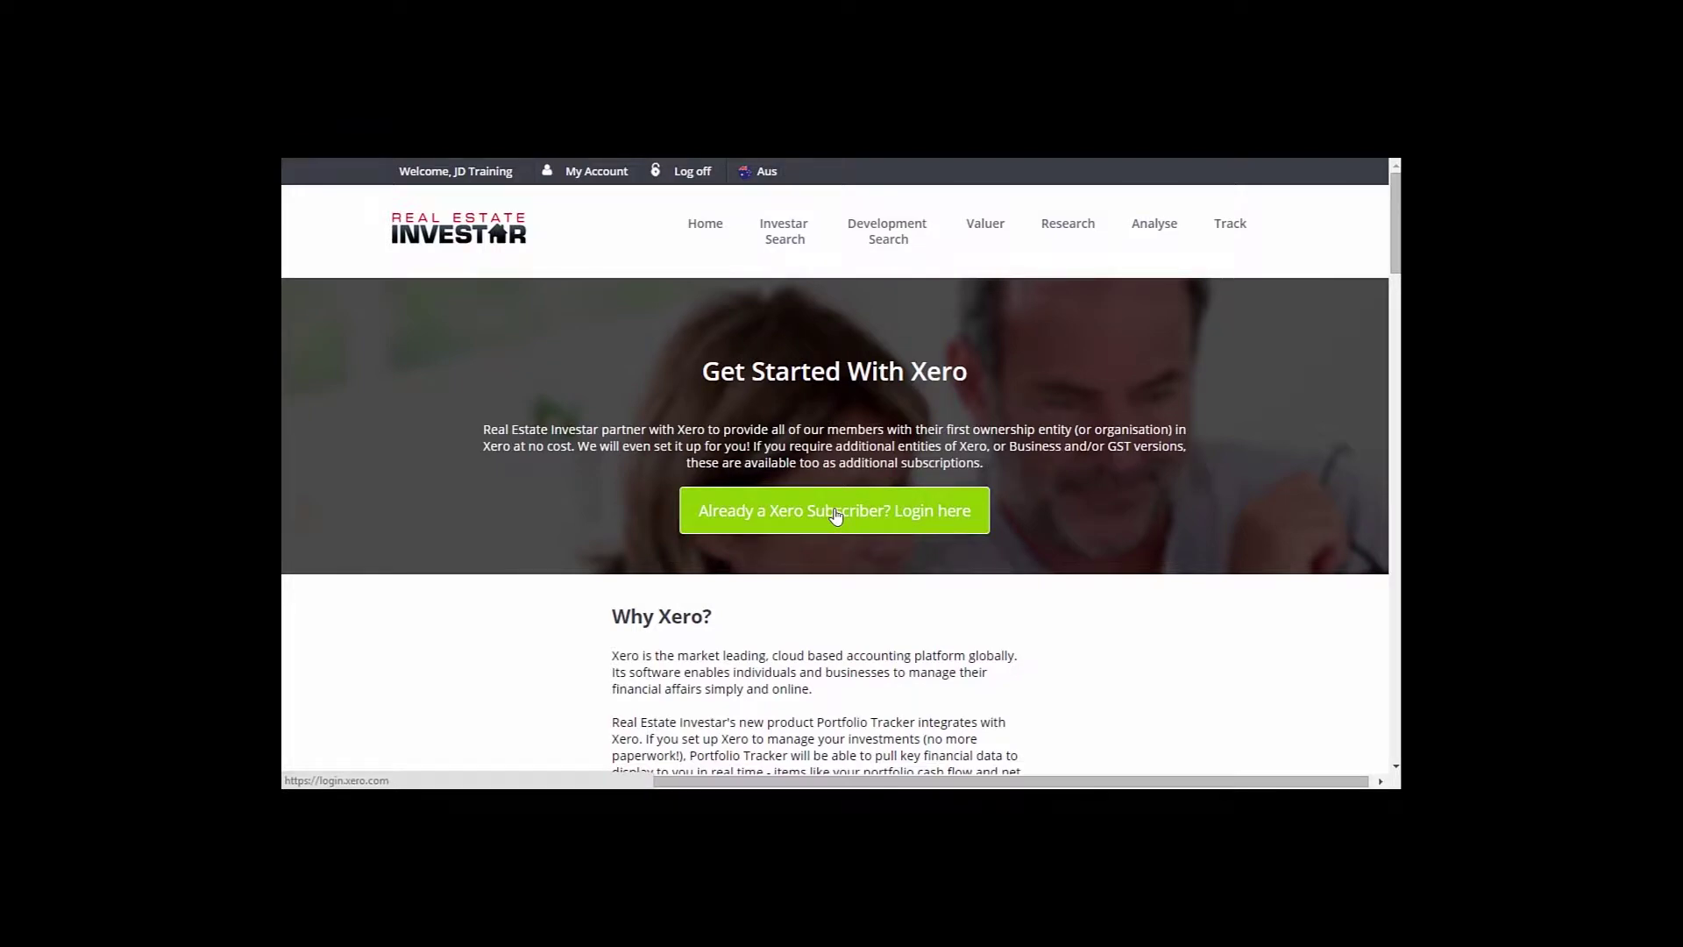
Scroll past Why Xero? and Benefits of Xero down to the blank Xero signup form
scroll(836, 515, "down", 2)
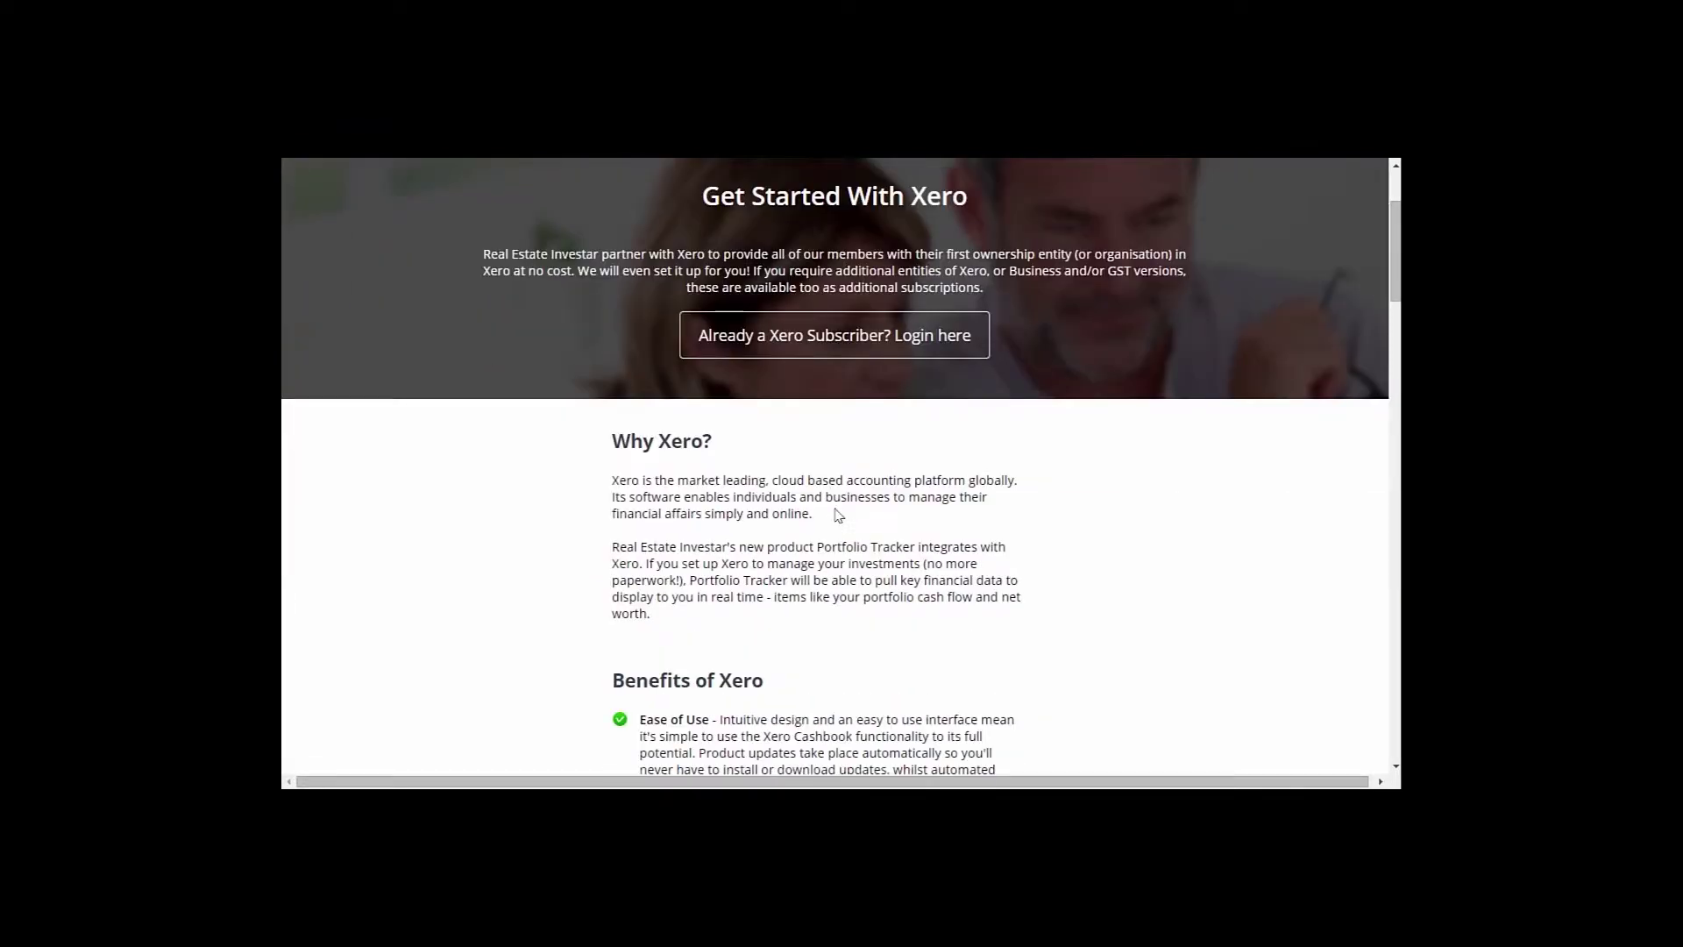
scroll(839, 515, "down", 1)
scroll(836, 509, "down", 1)
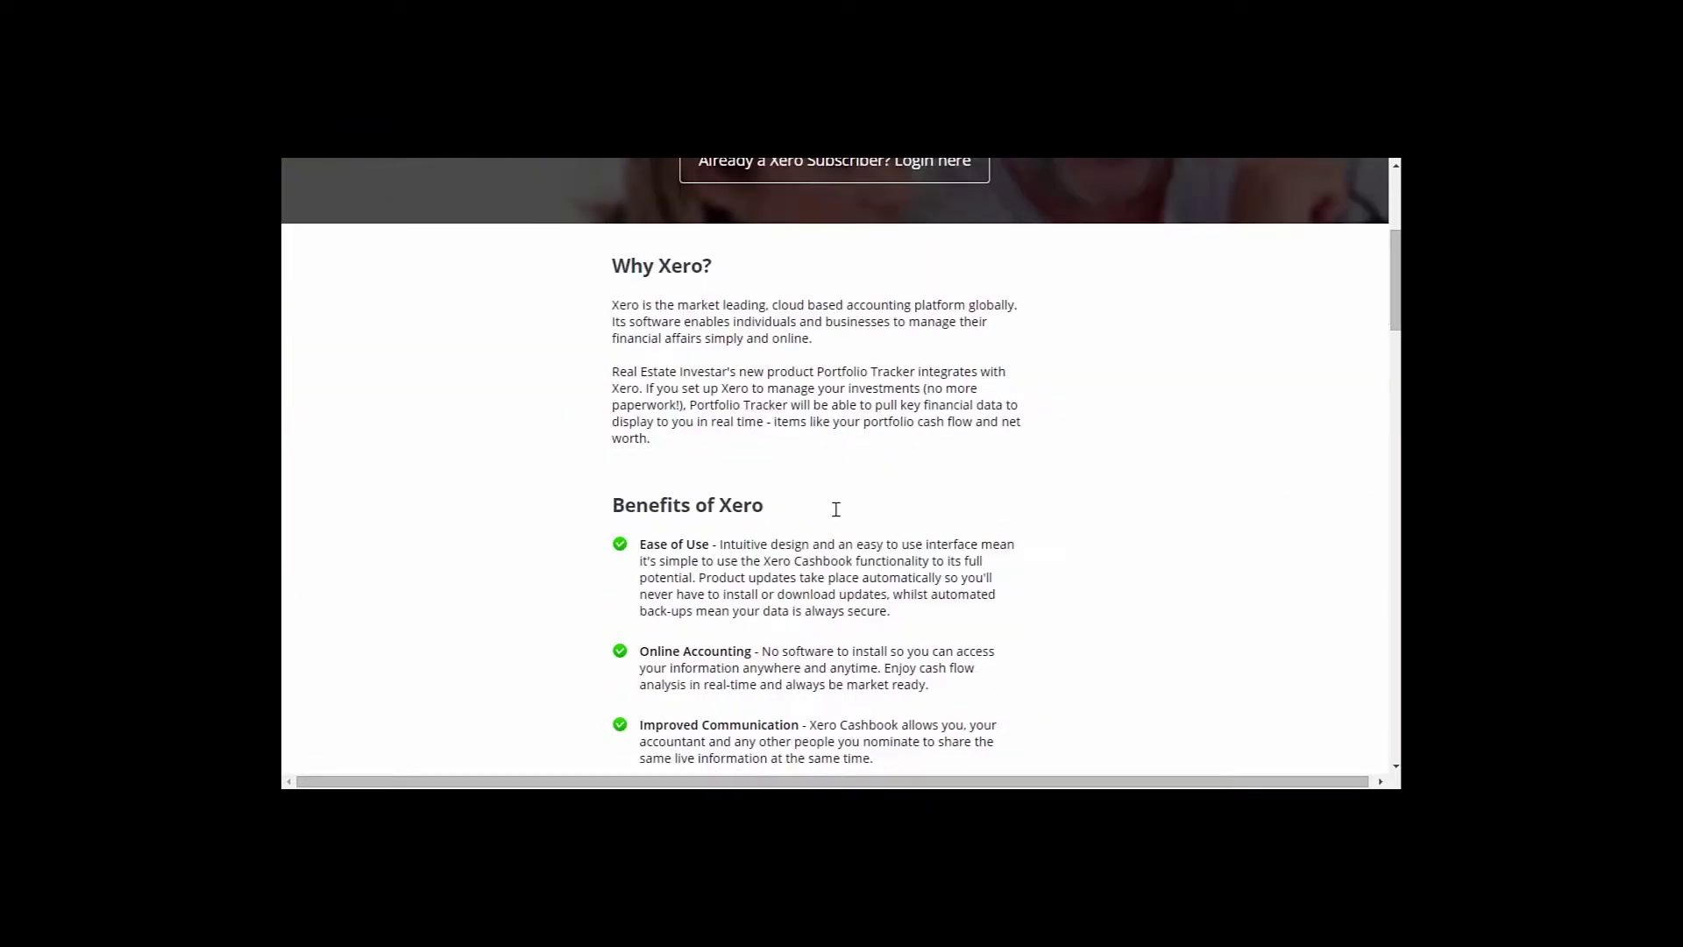
scroll(836, 510, "down", 2)
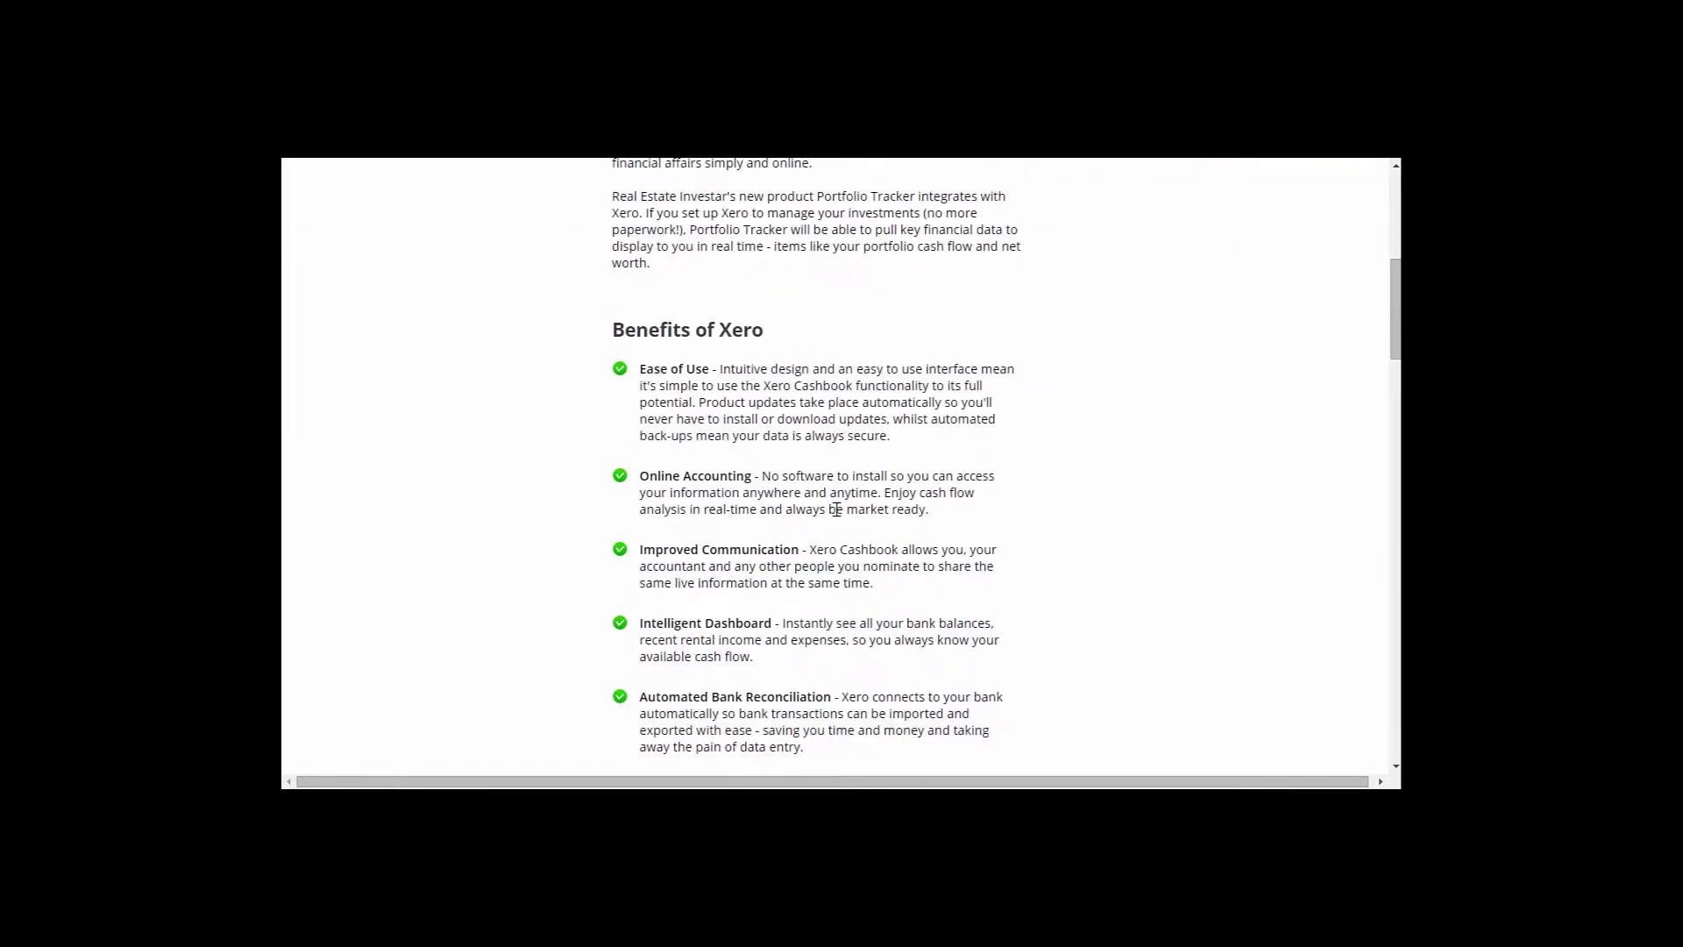
scroll(837, 510, "down", 1)
scroll(836, 513, "down", 2)
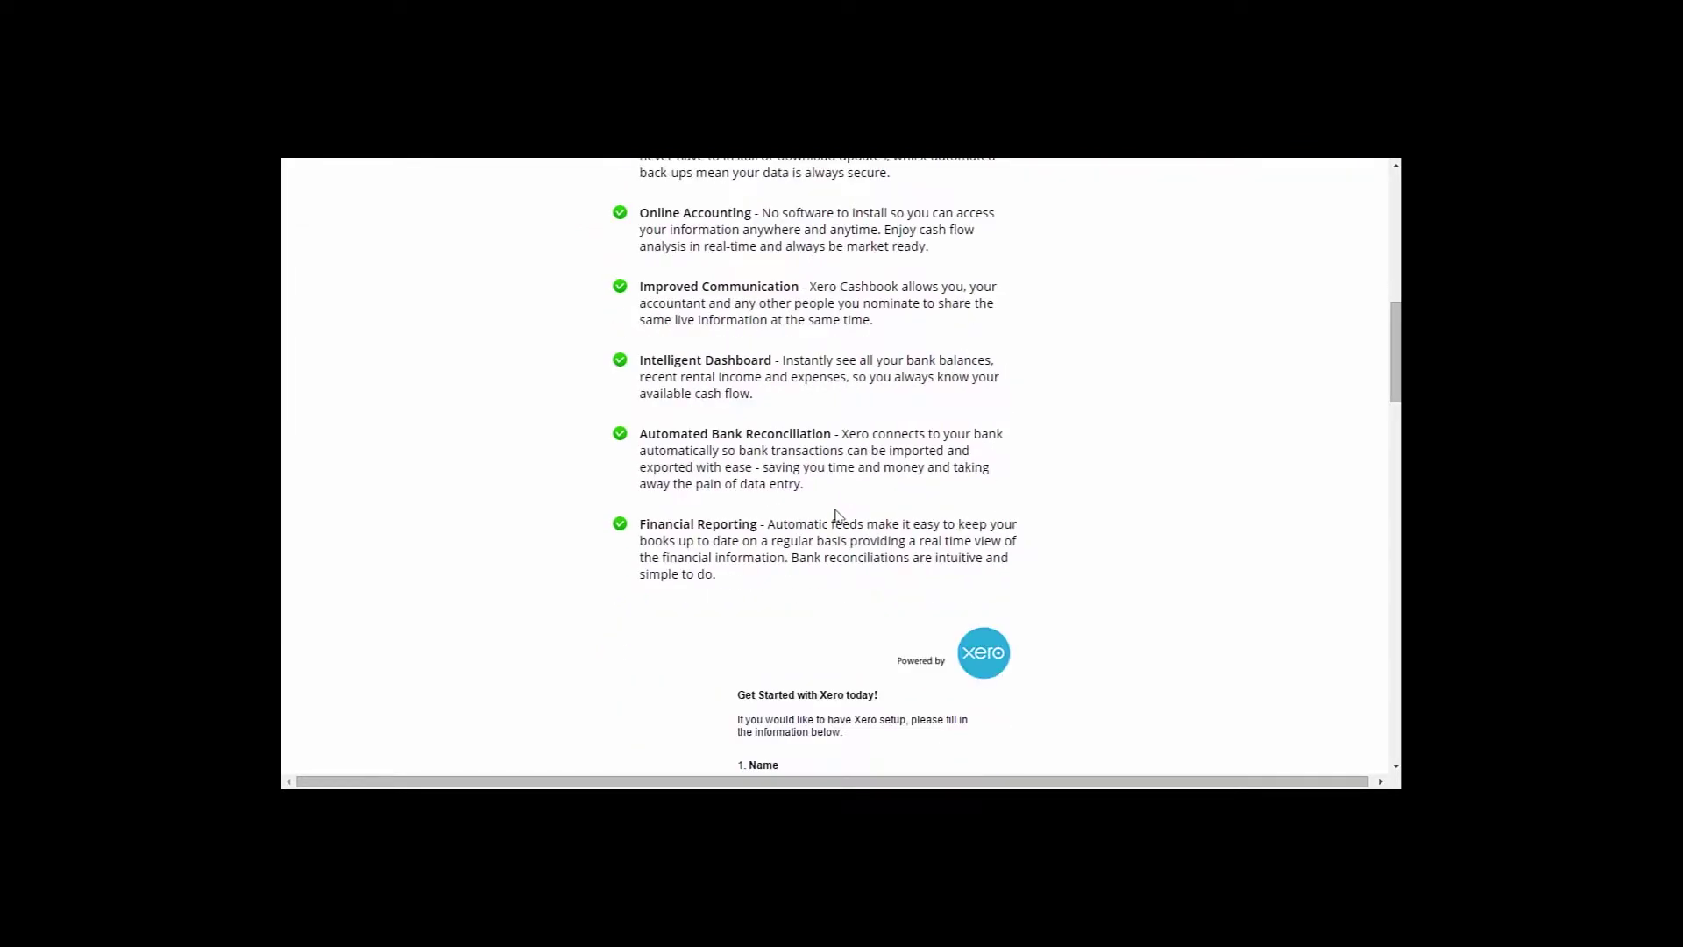
scroll(836, 516, "down", 1)
scroll(836, 516, "down", 2)
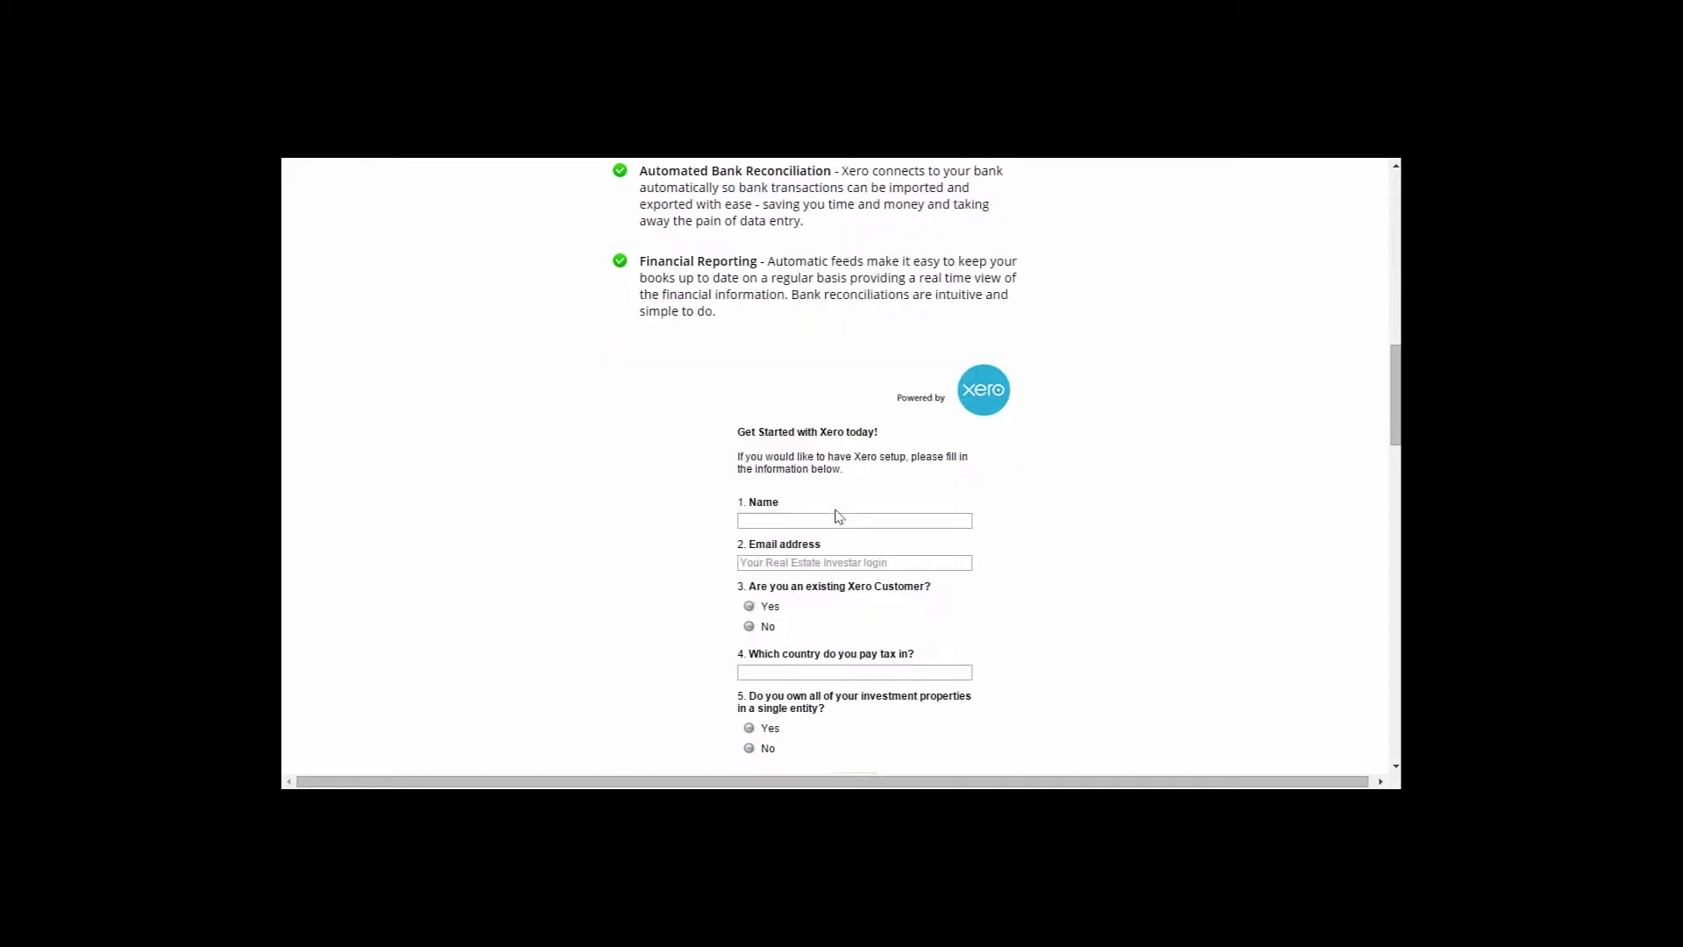
scroll(839, 516, "down", 1)
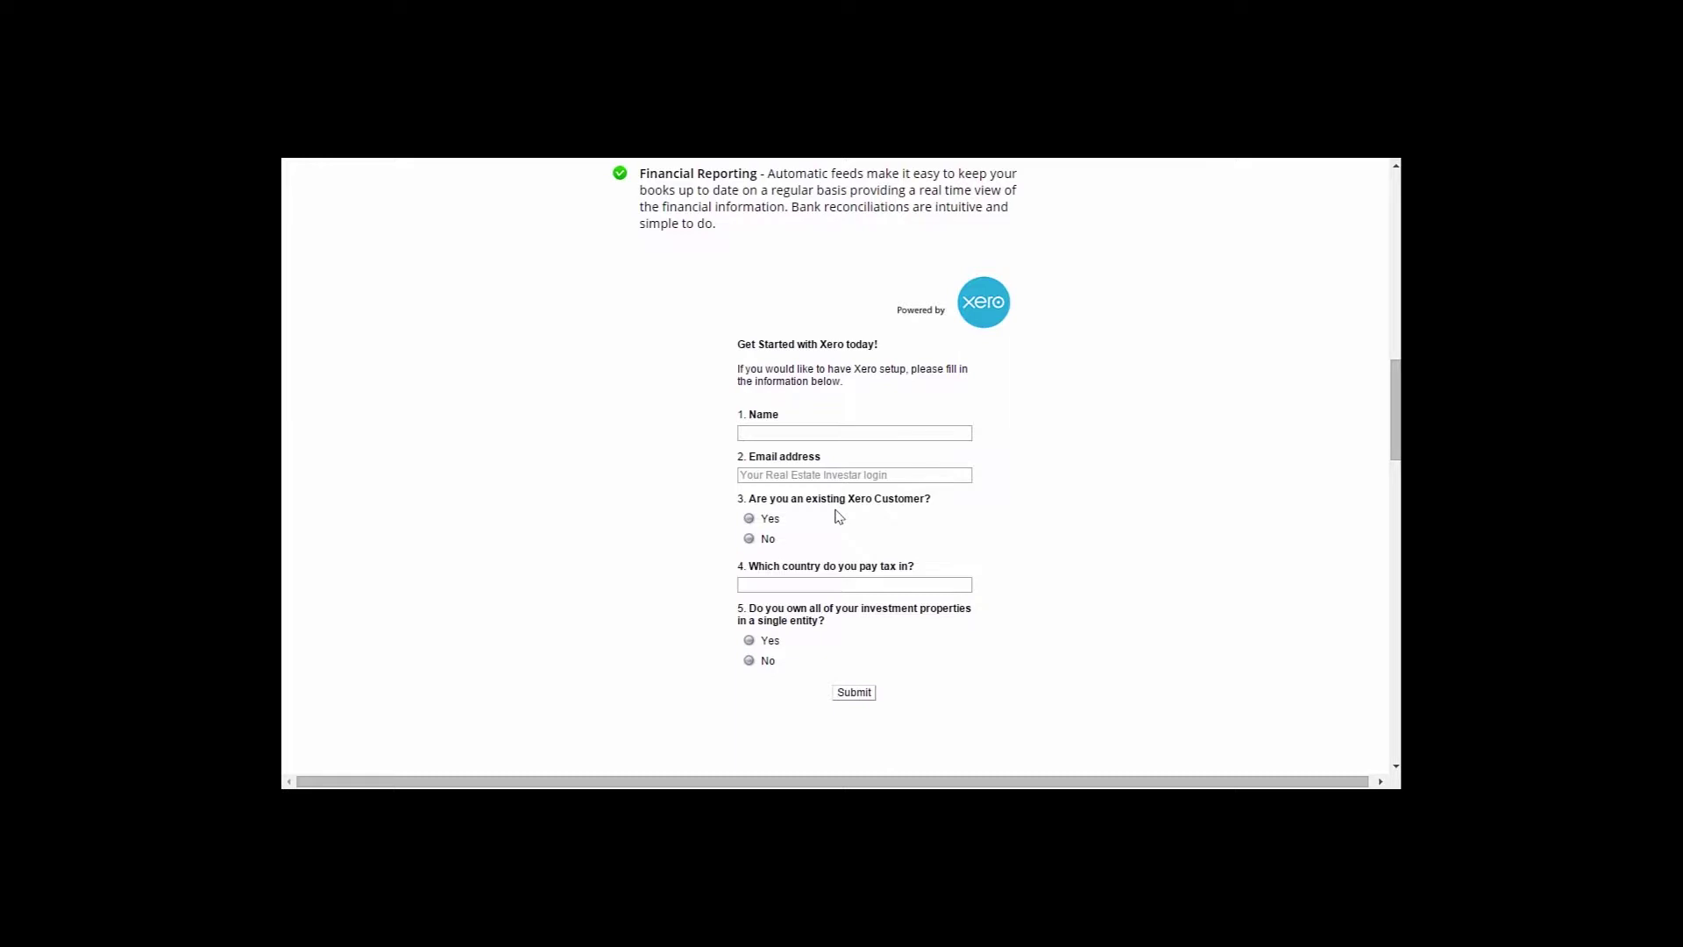
scroll(839, 517, "down", 5)
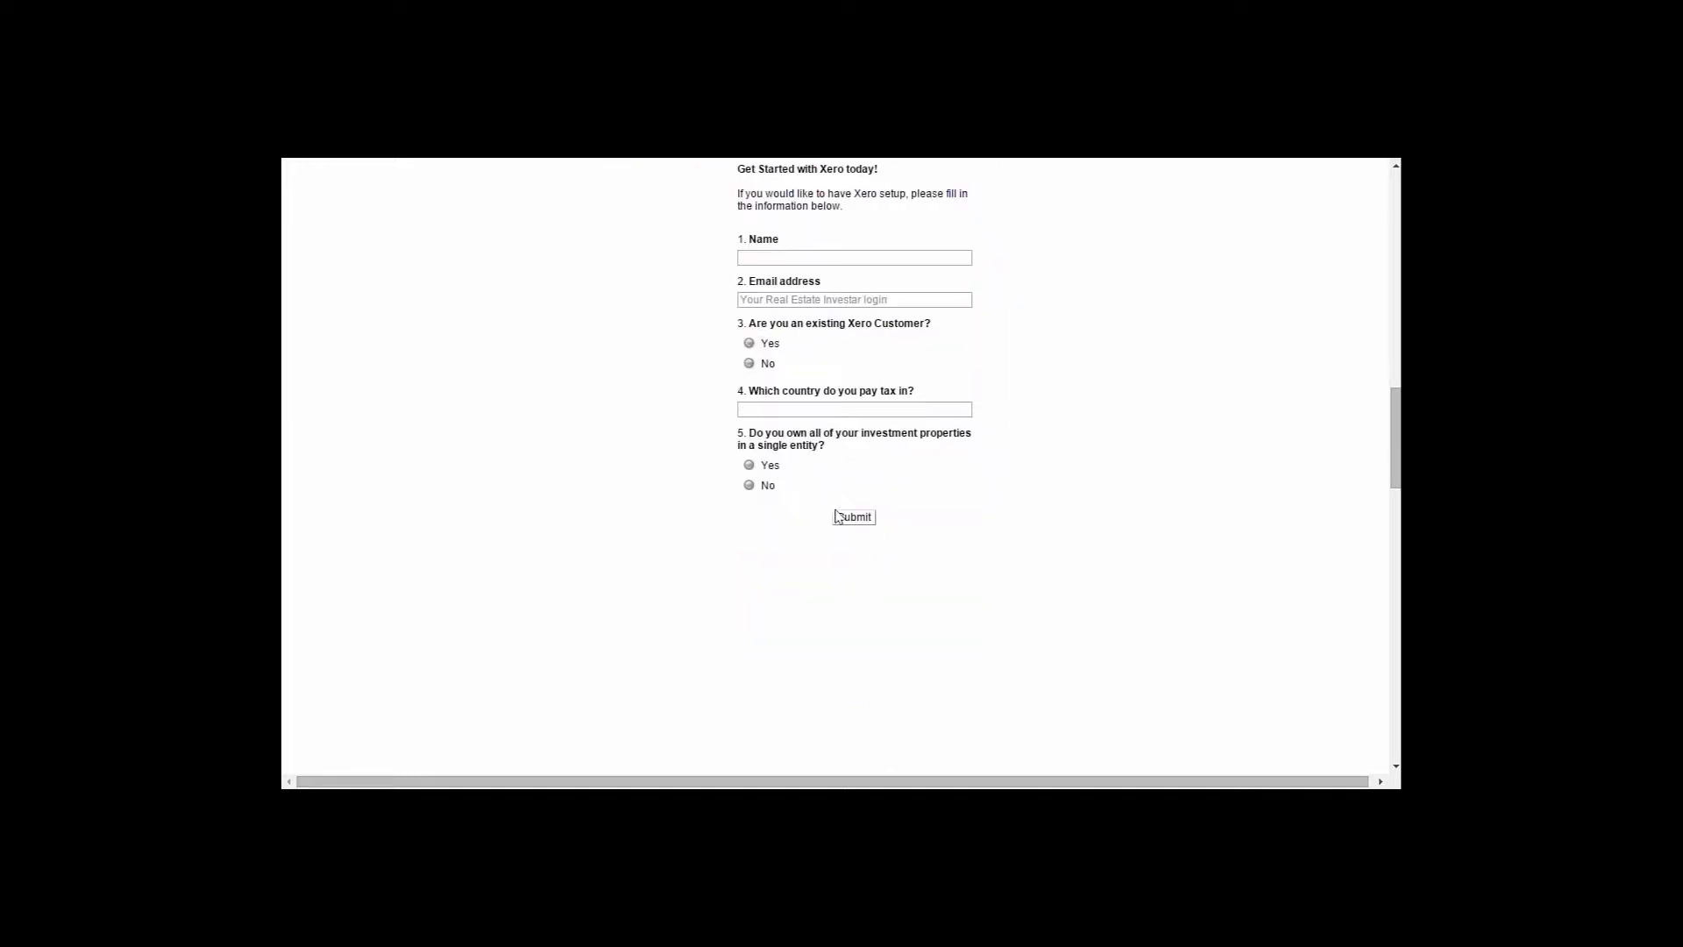
scroll(839, 516, "down", 5)
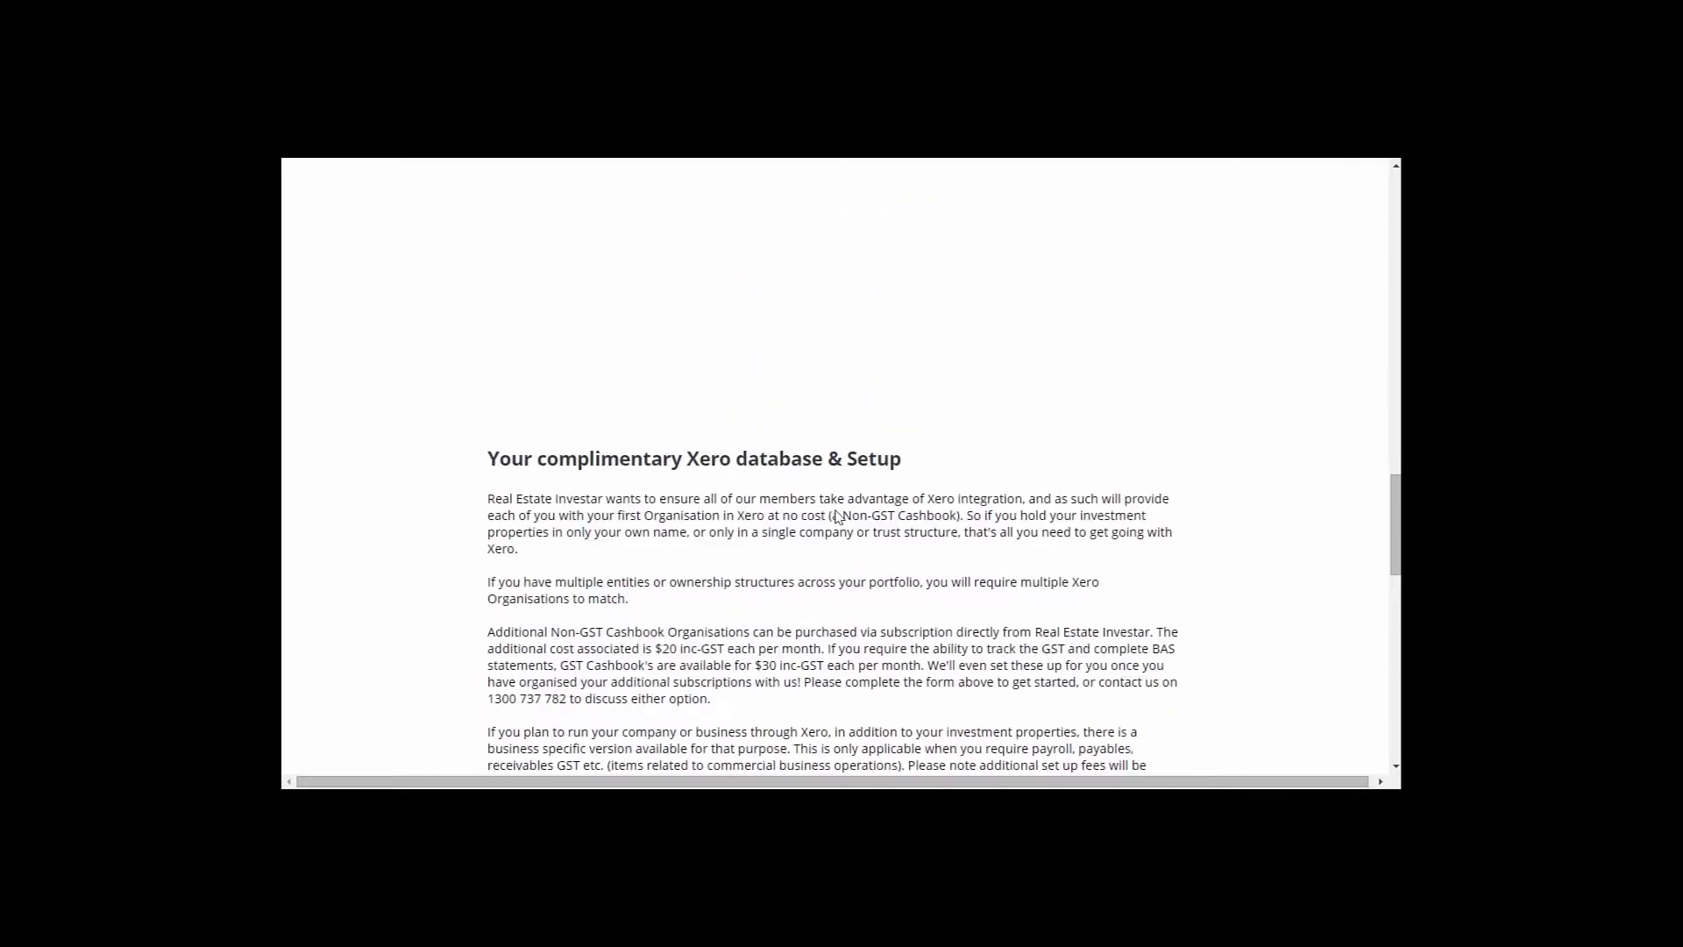
scroll(839, 518, "down", 3)
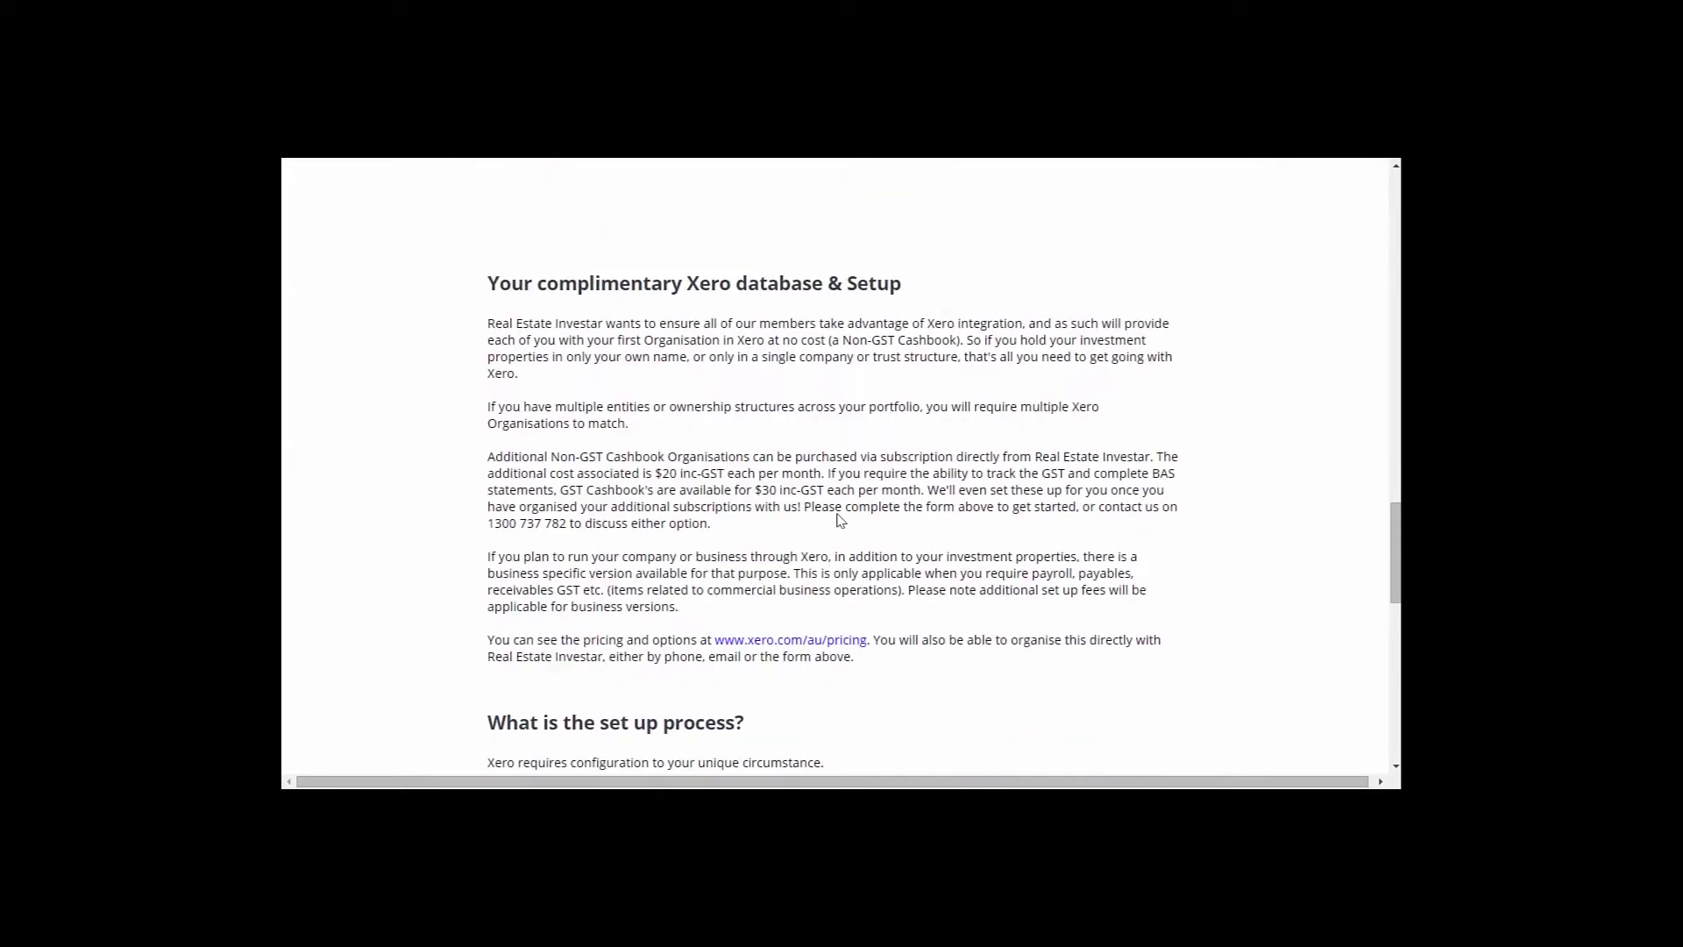
scroll(838, 520, "up", 12)
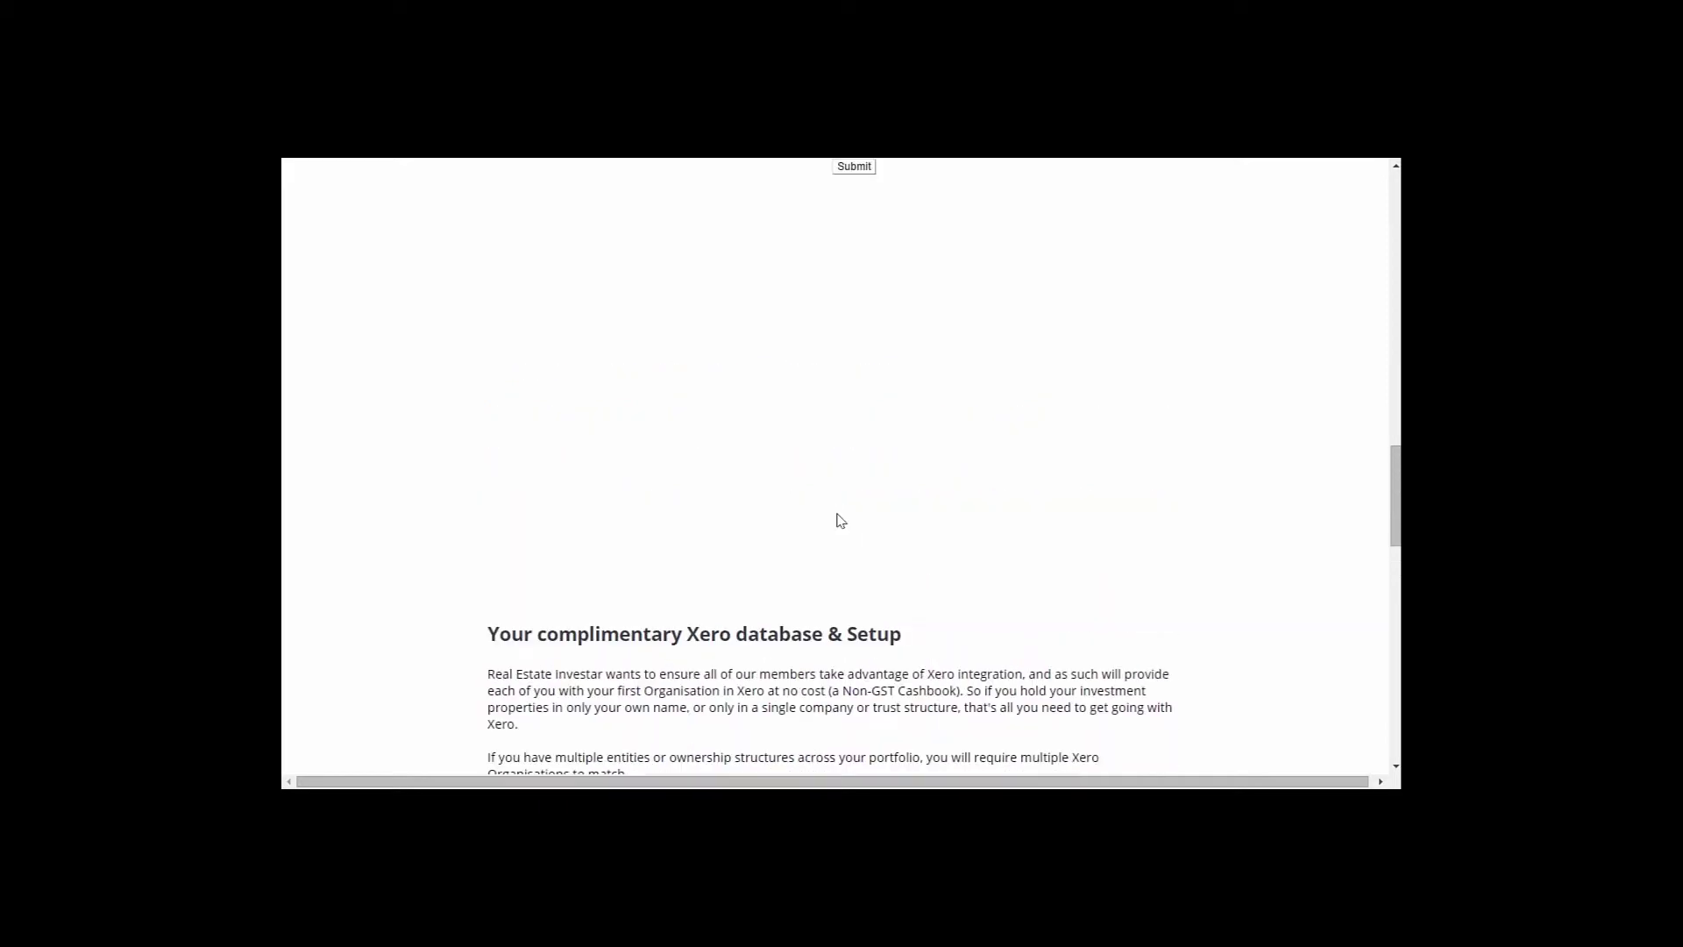
scroll(838, 513, "up", 11)
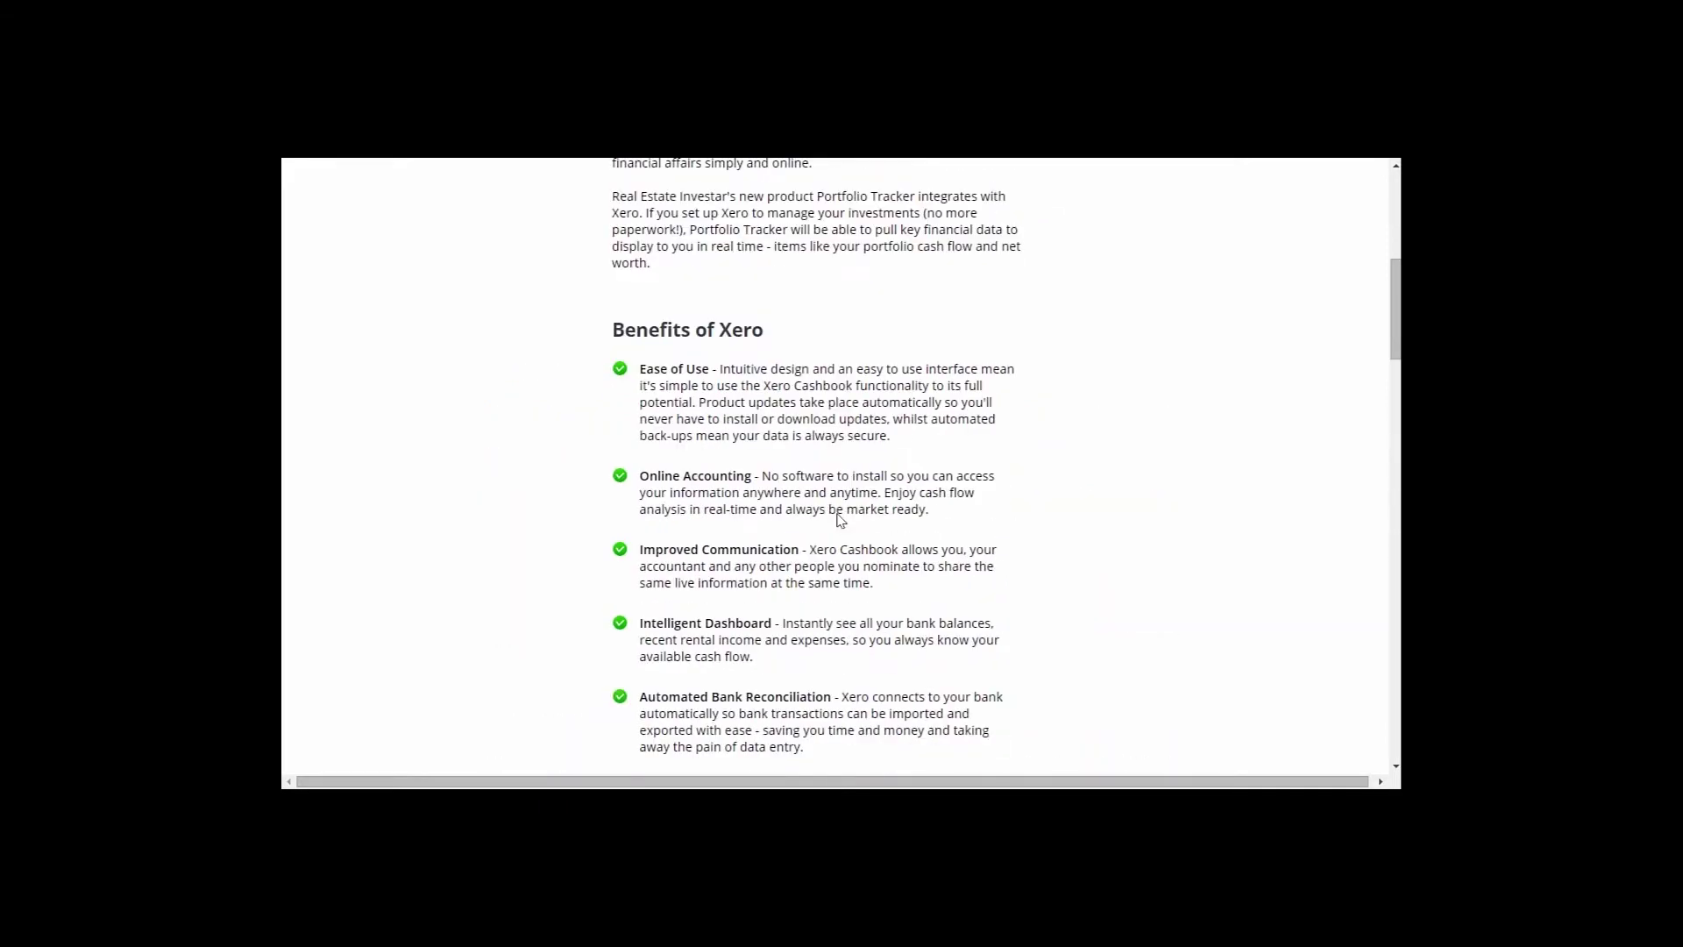
Log in as an existing Xero subscriber and look over the Trust Number 1 6997 dashboard
left_click(834, 443)
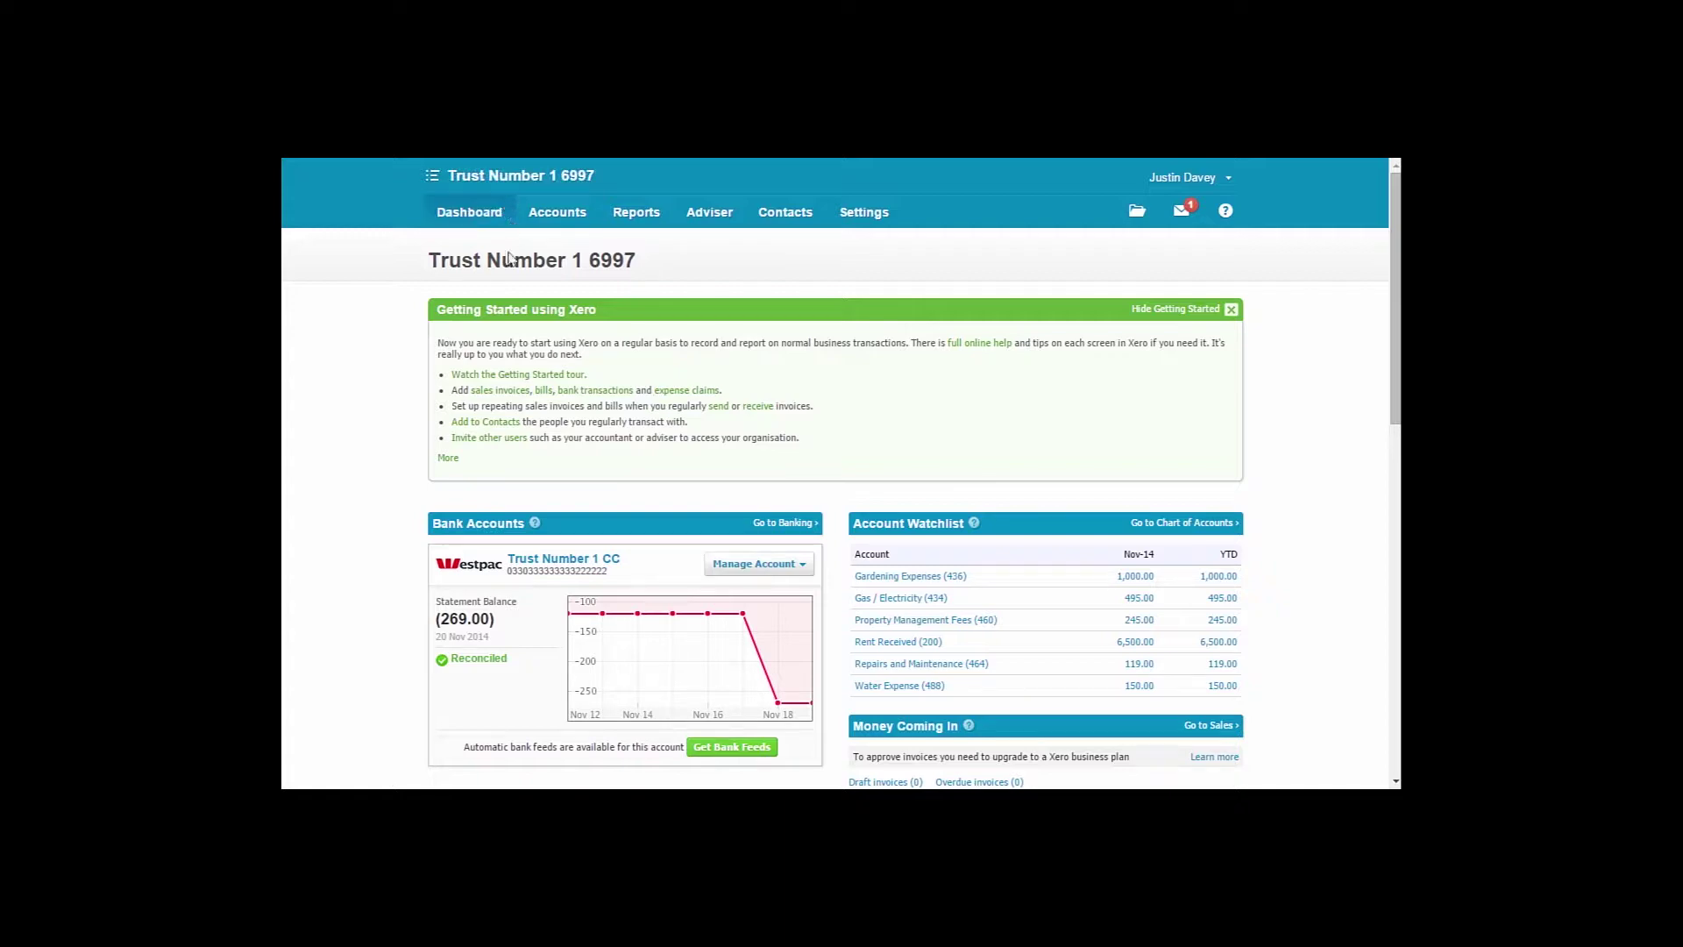
scroll(502, 342, "down", 2)
scroll(502, 344, "down", 1)
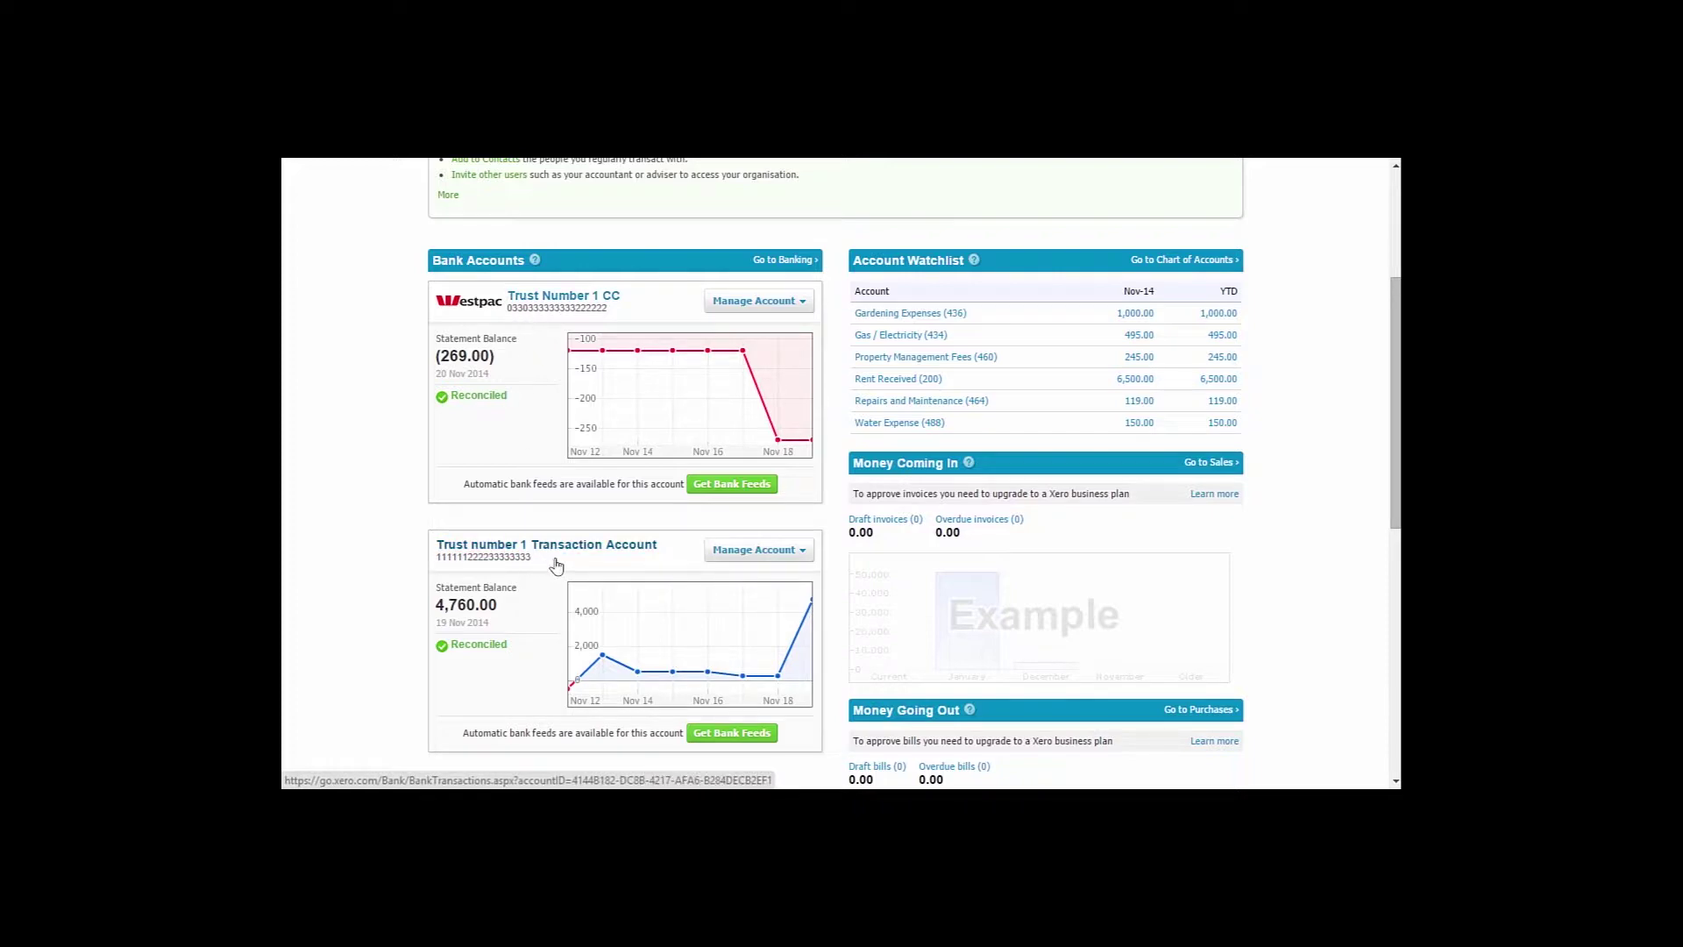
scroll(556, 565, "up", 3)
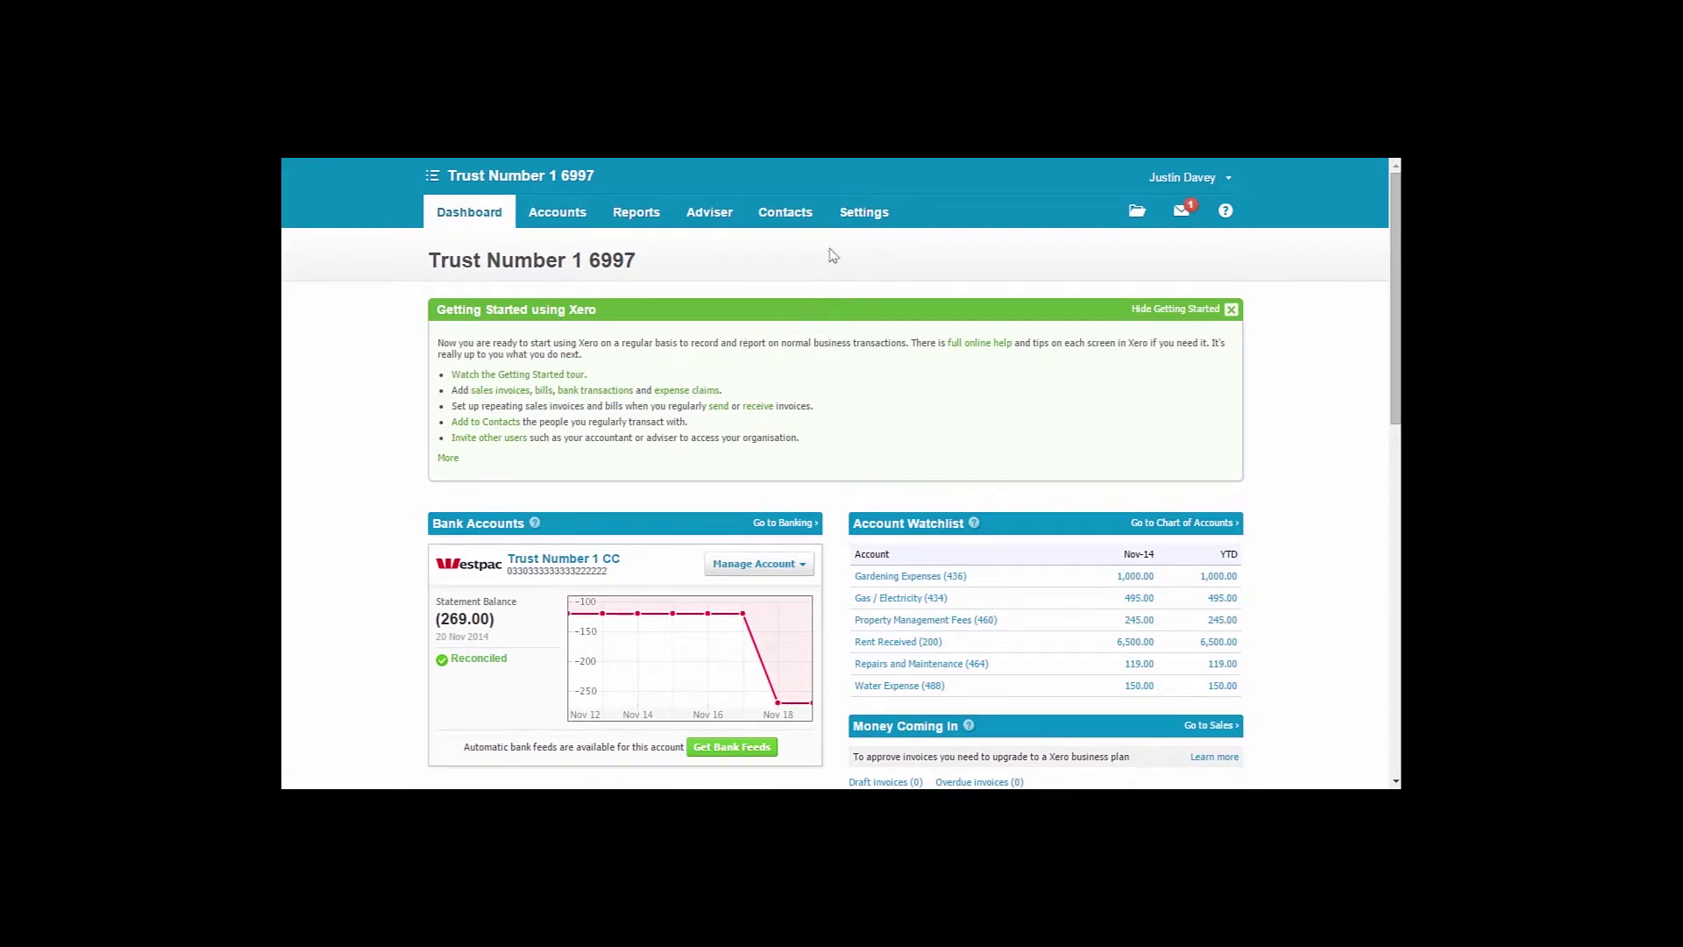
left_click(845, 216)
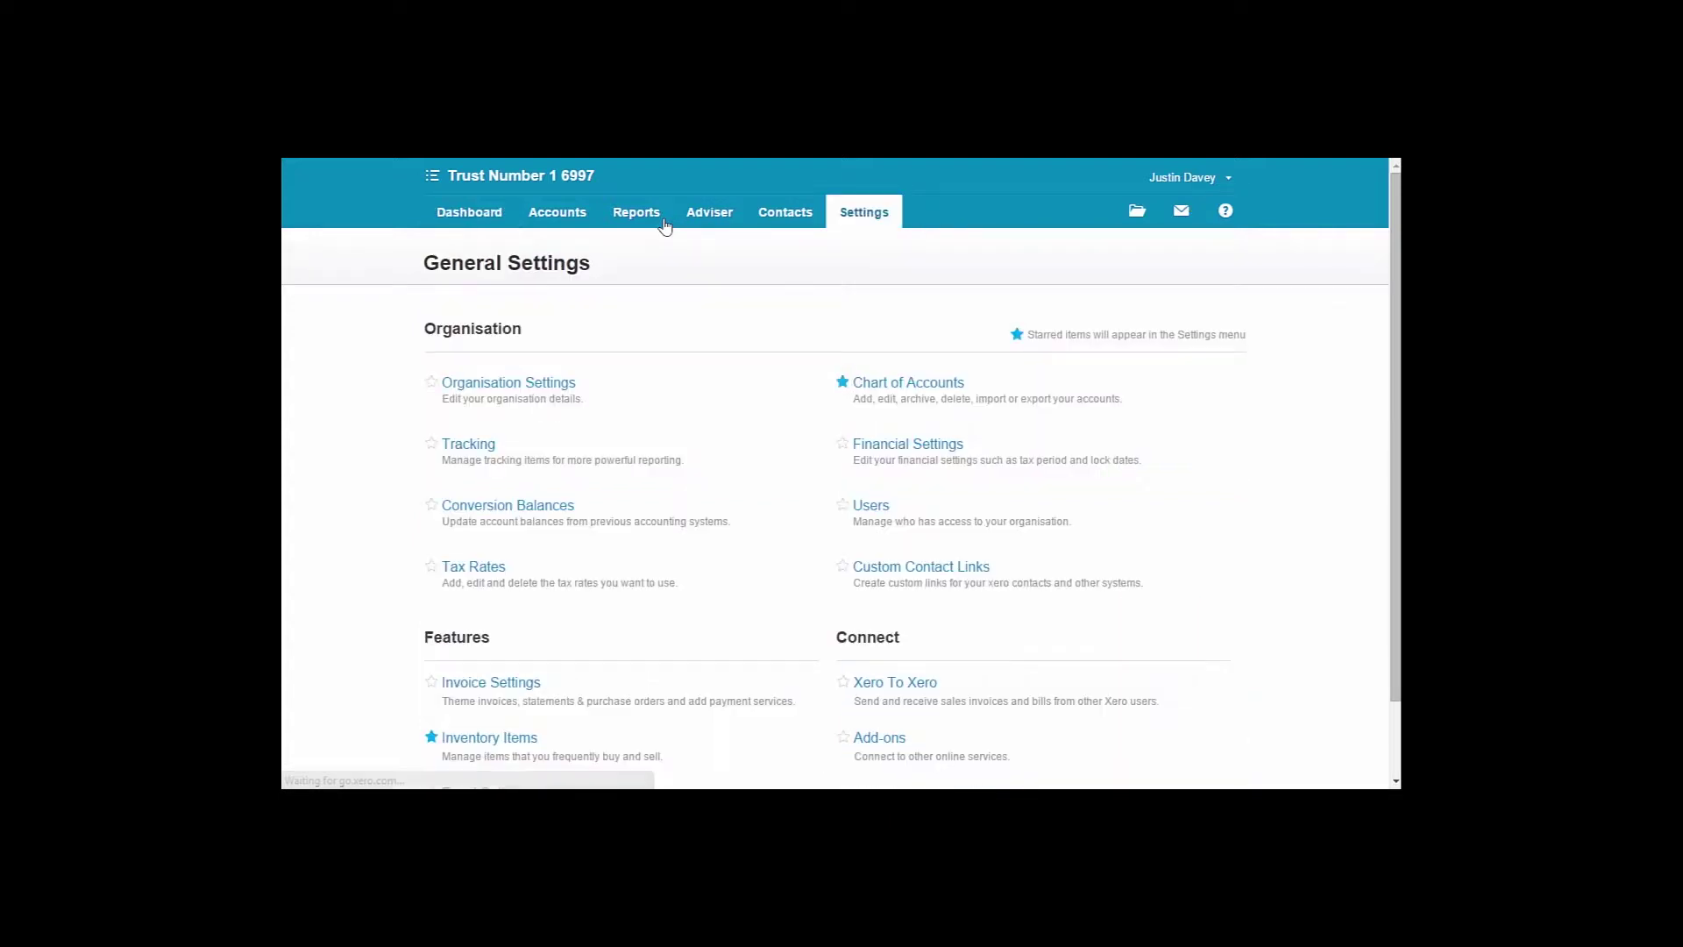
left_click(469, 444)
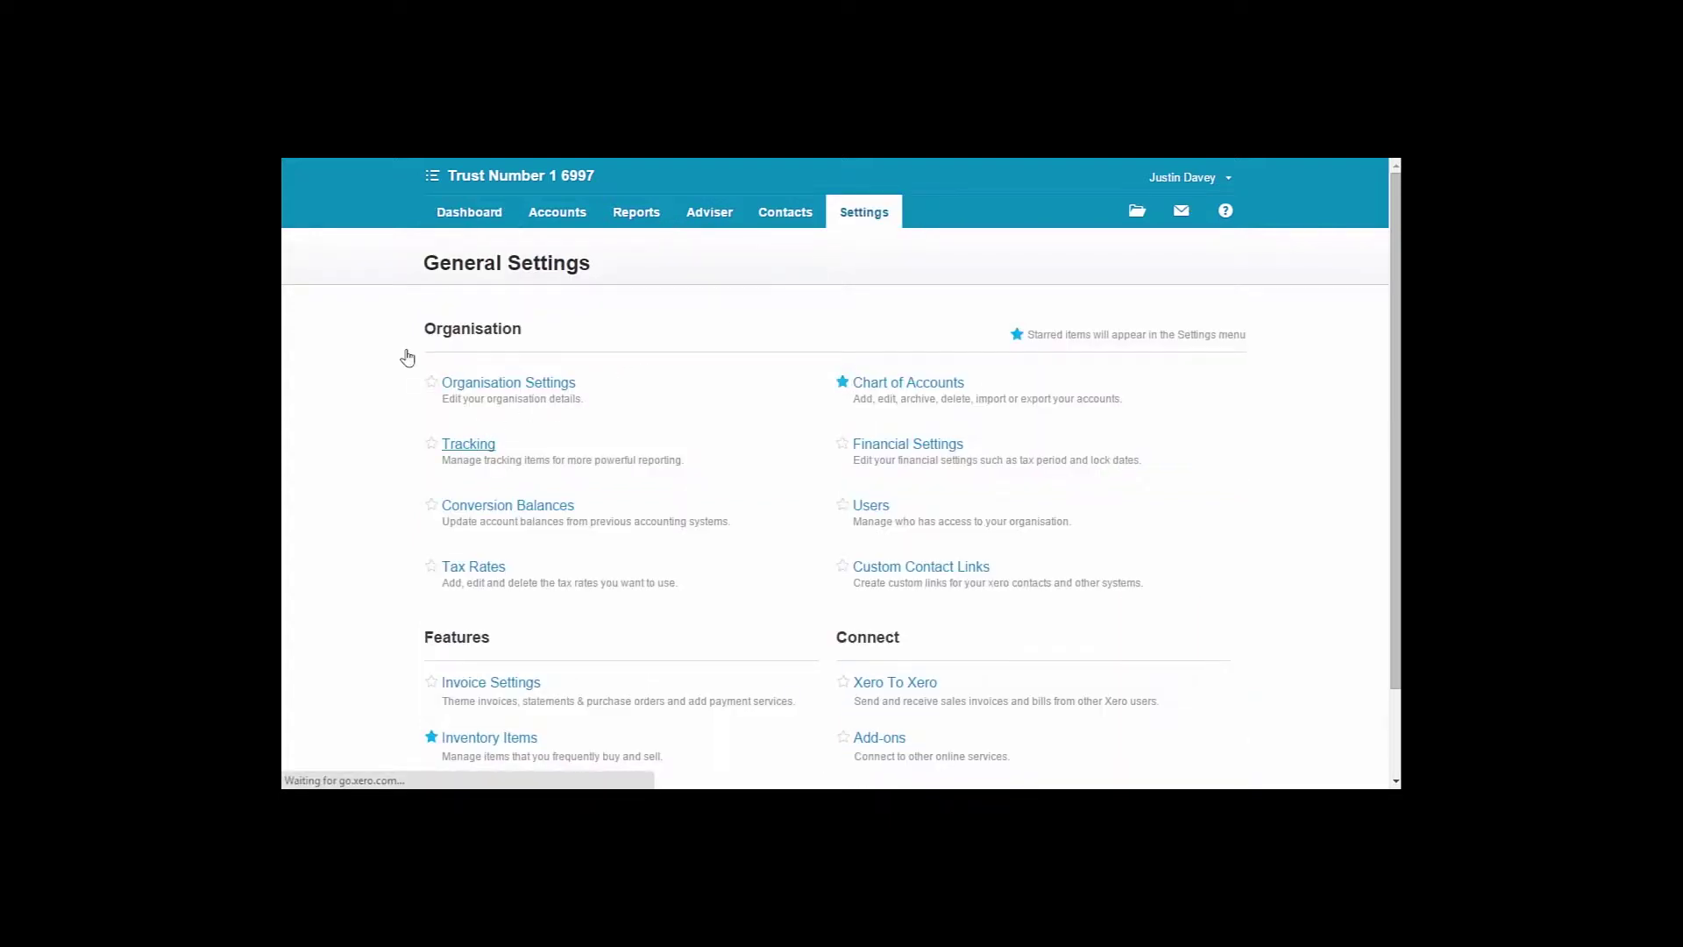
scroll(421, 395, "down", 1)
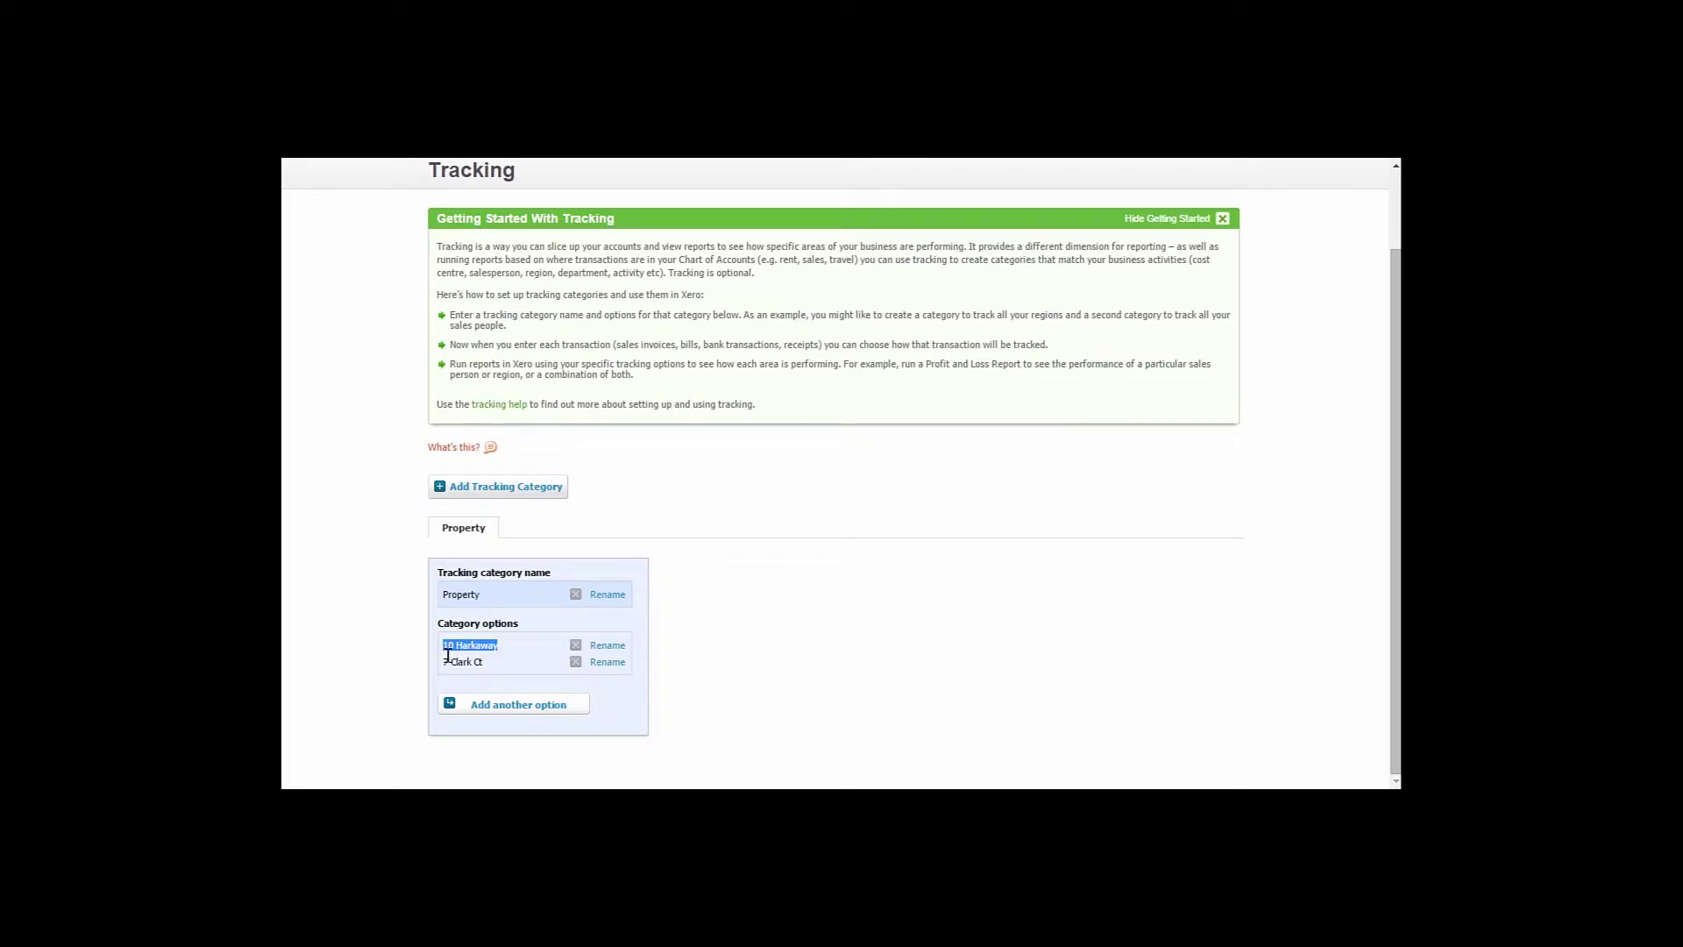
left_click(540, 609)
scroll(540, 611, "up", 2)
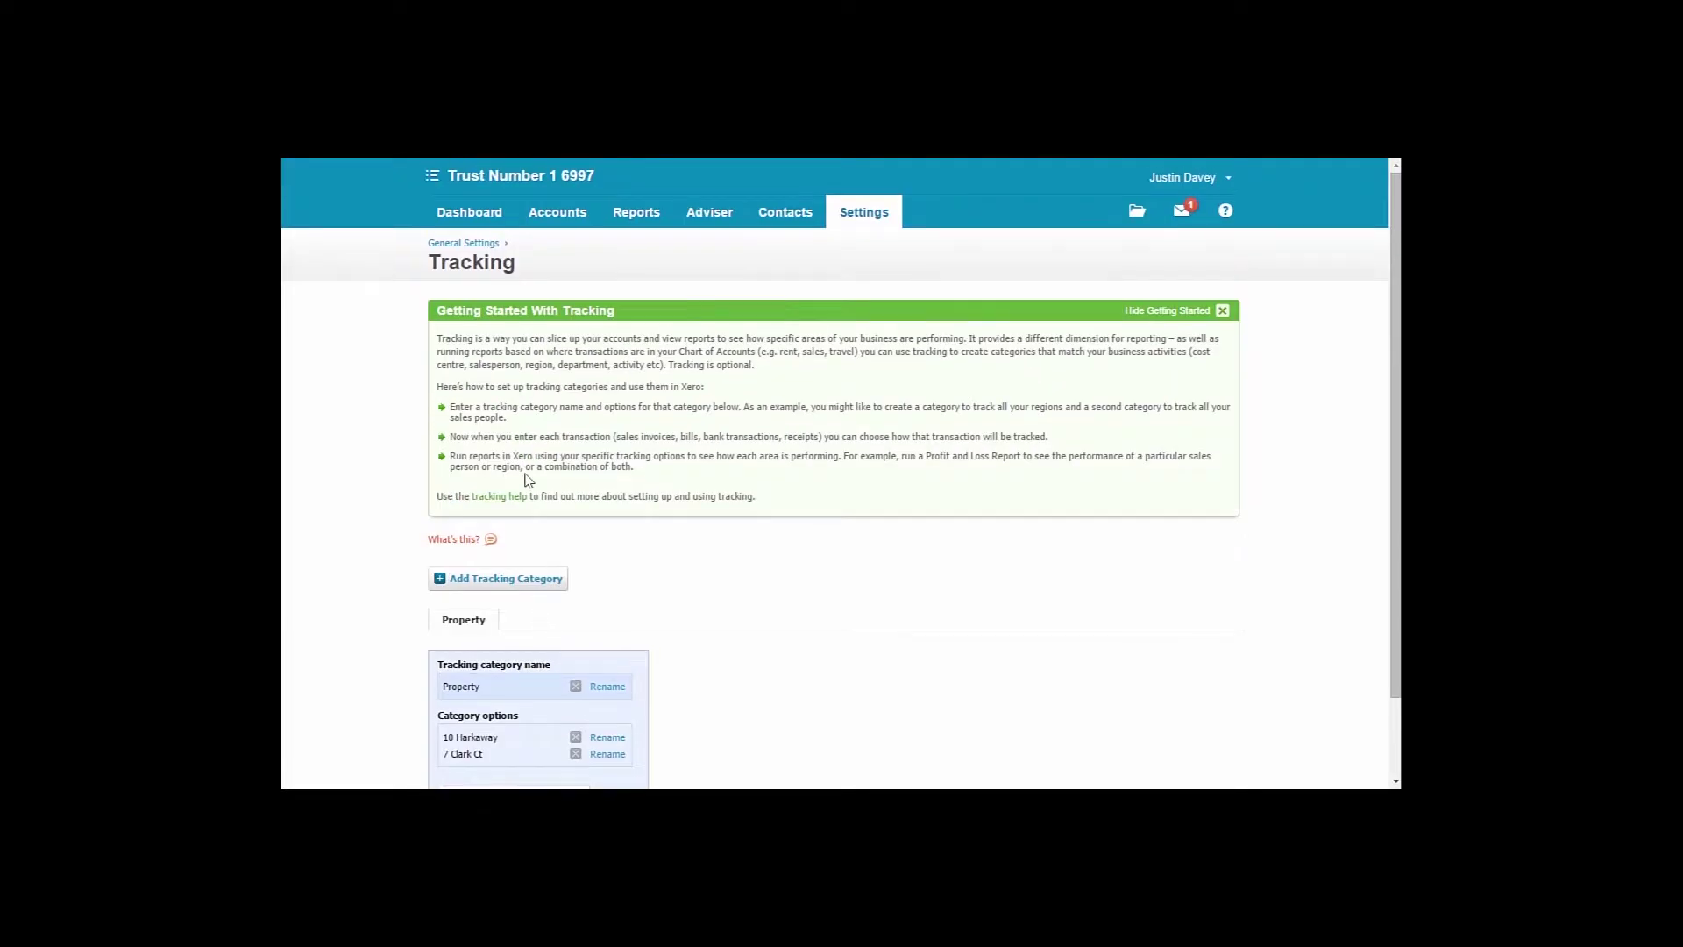
left_click(429, 207)
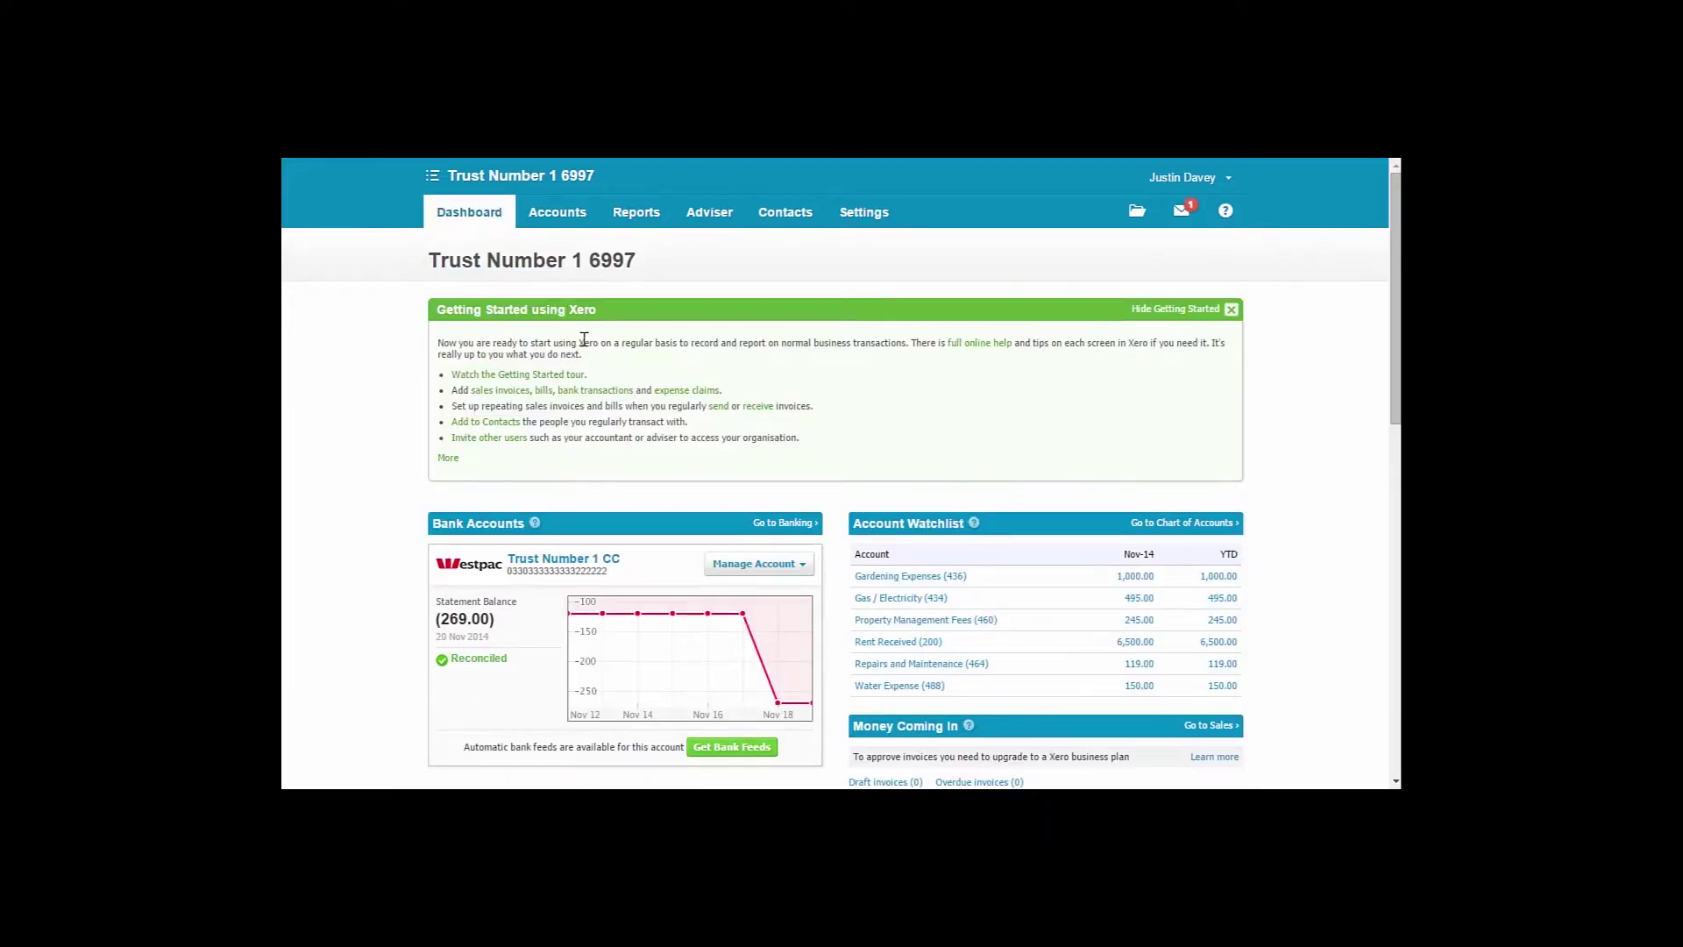
Look over the dashboard's Account Watchlist: Rent Received 6,500.00 and Gardening Expenses 1,000.00
scroll(674, 334, "down", 1)
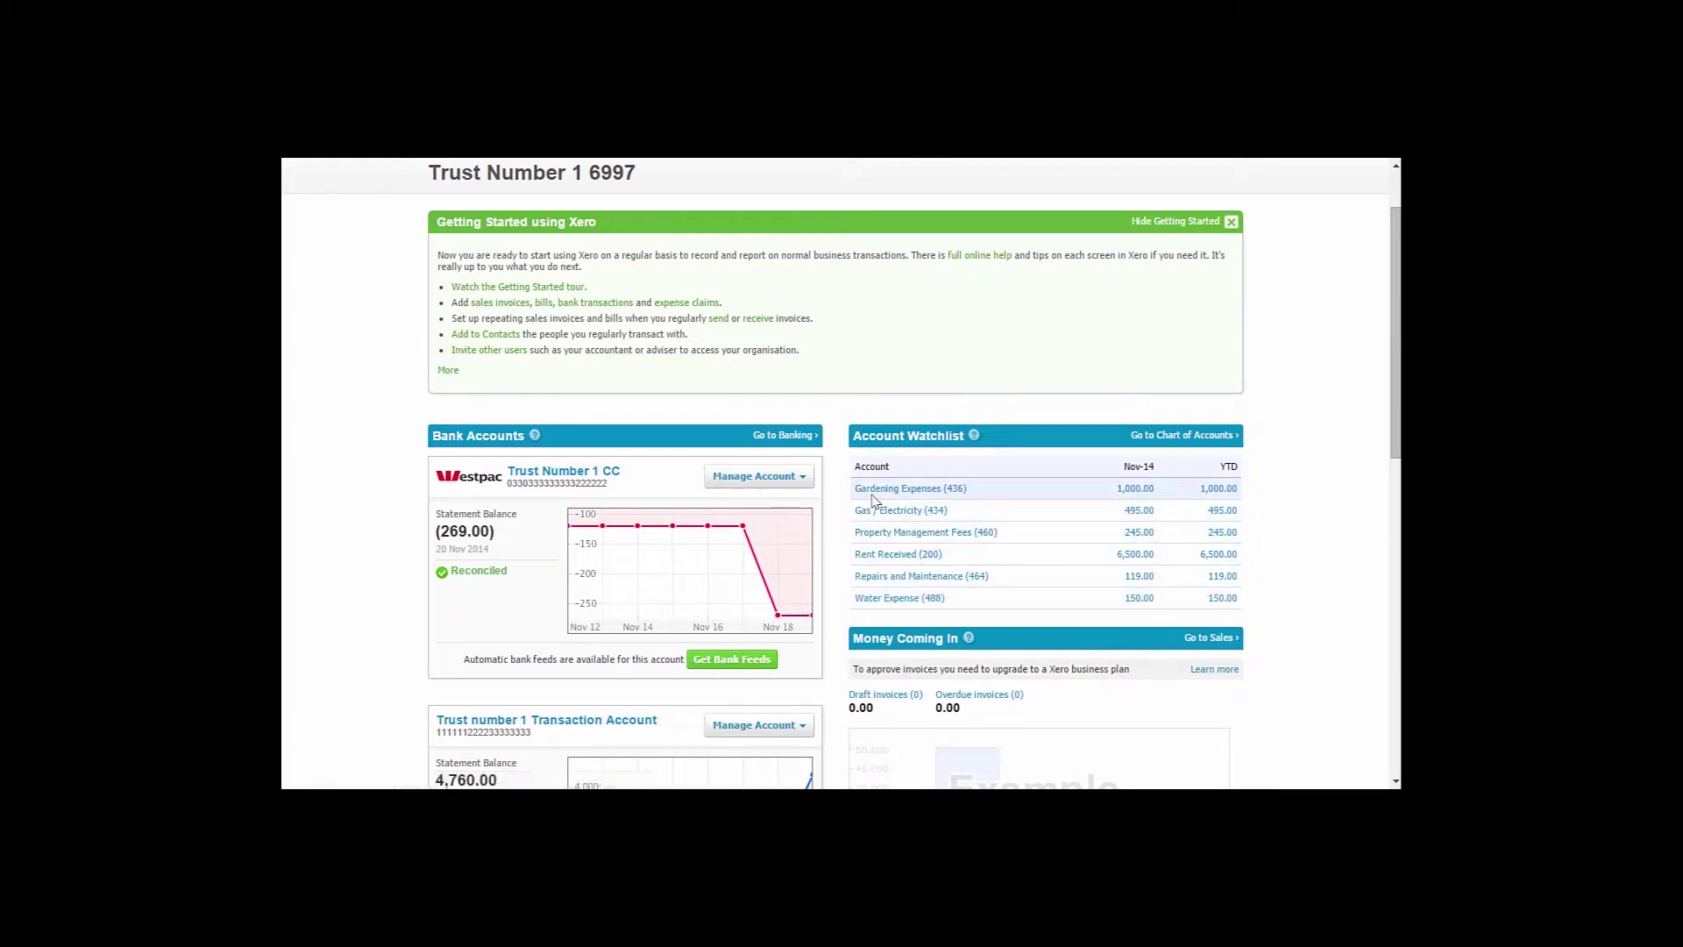
scroll(874, 499, "up", 1)
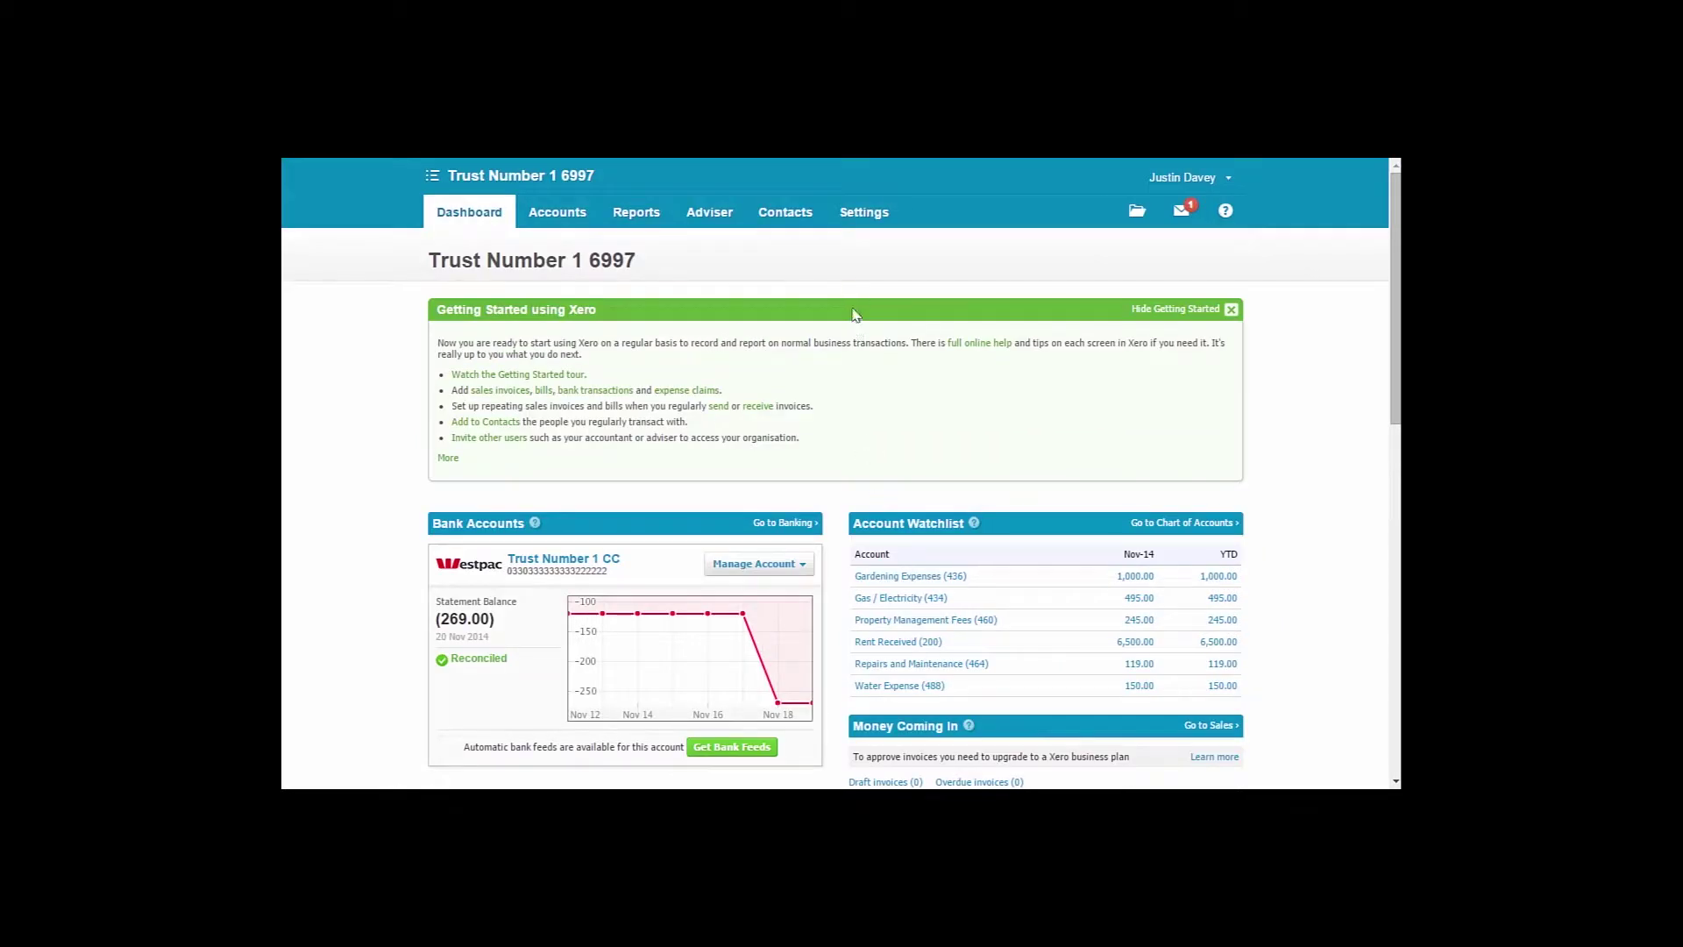
left_click(863, 212)
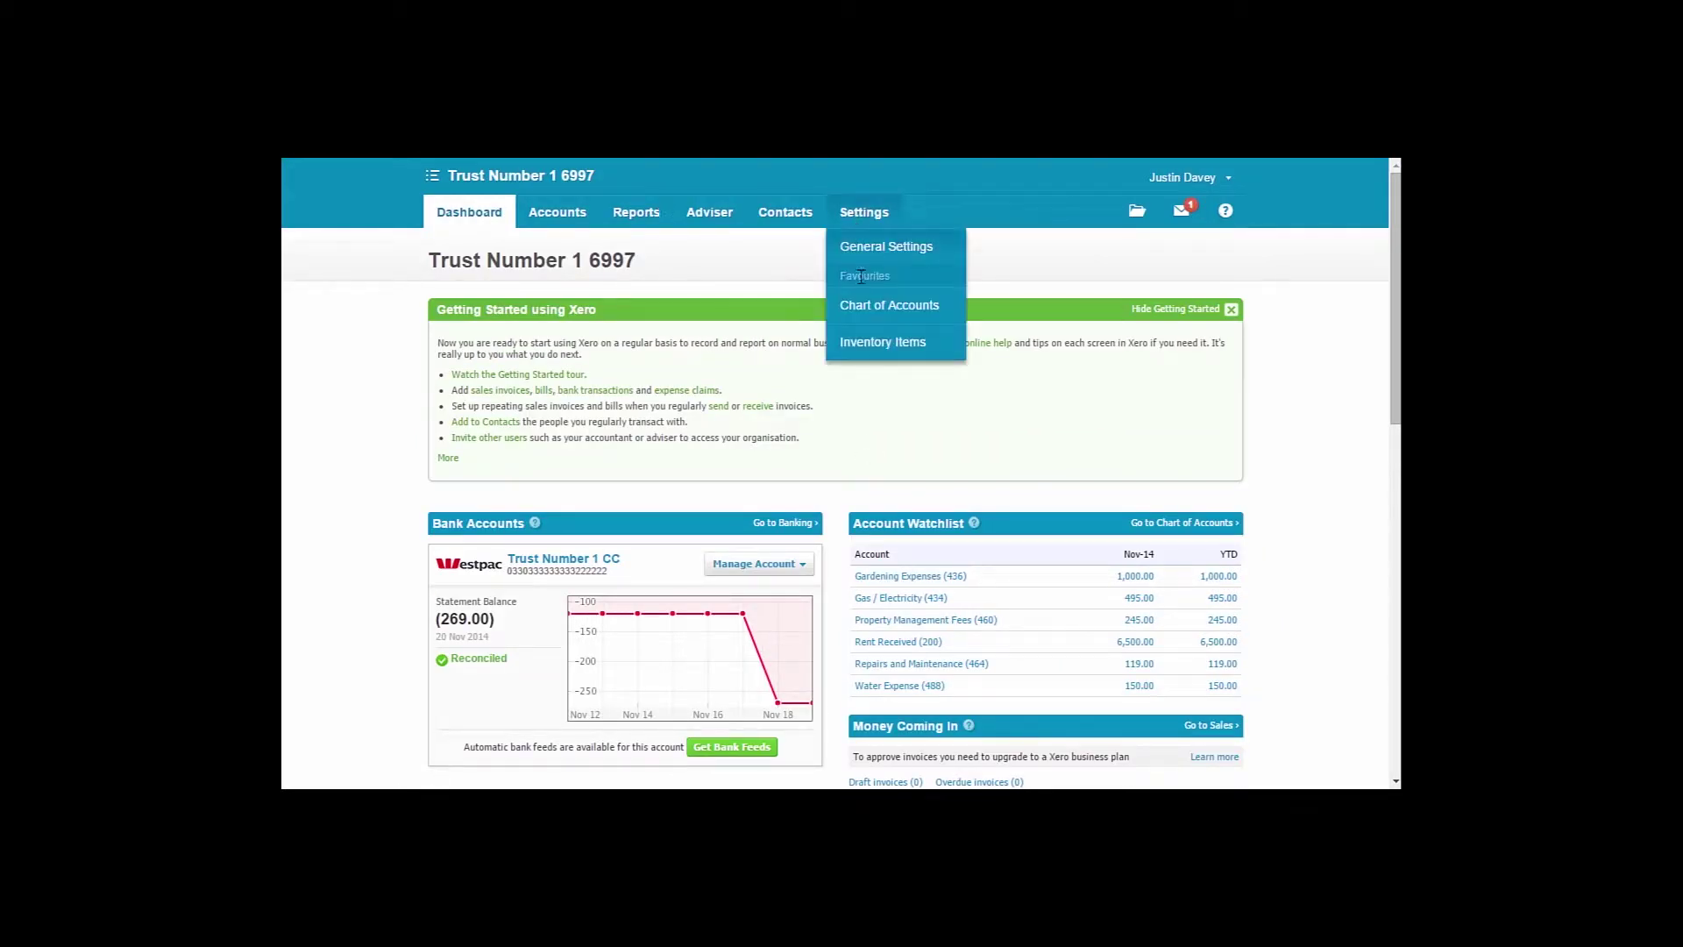
Browse the Chart of Accounts from code 200 through 881, then return to the dashboard
left_click(859, 307)
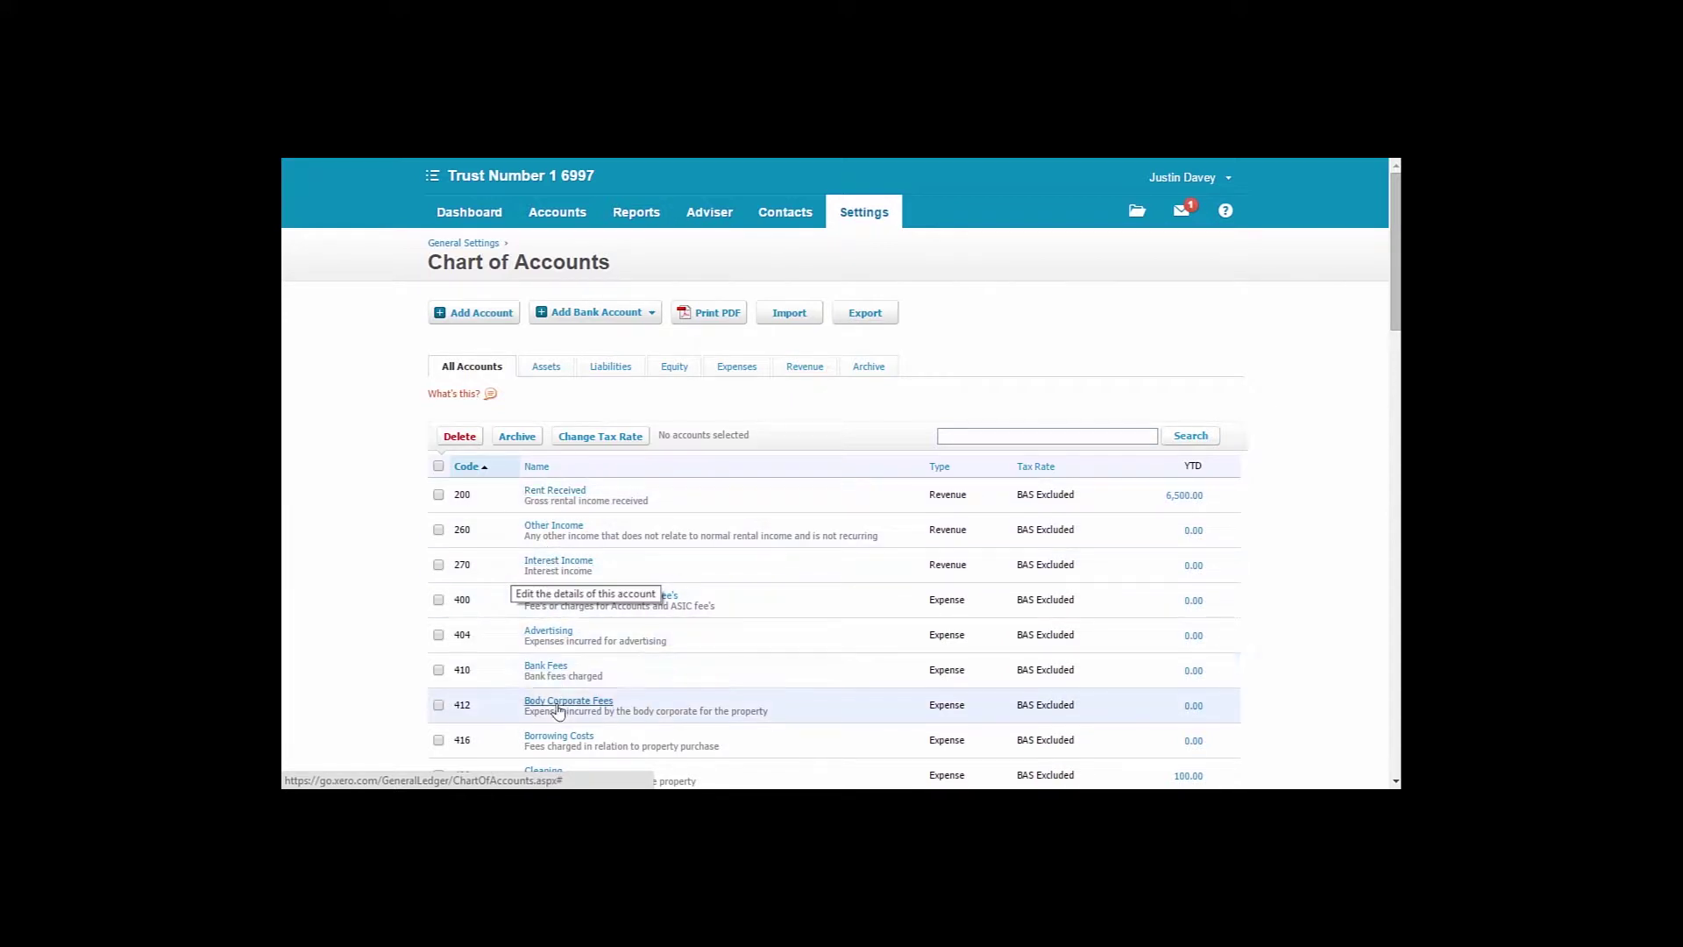
scroll(557, 708, "down", 1)
scroll(563, 688, "down", 2)
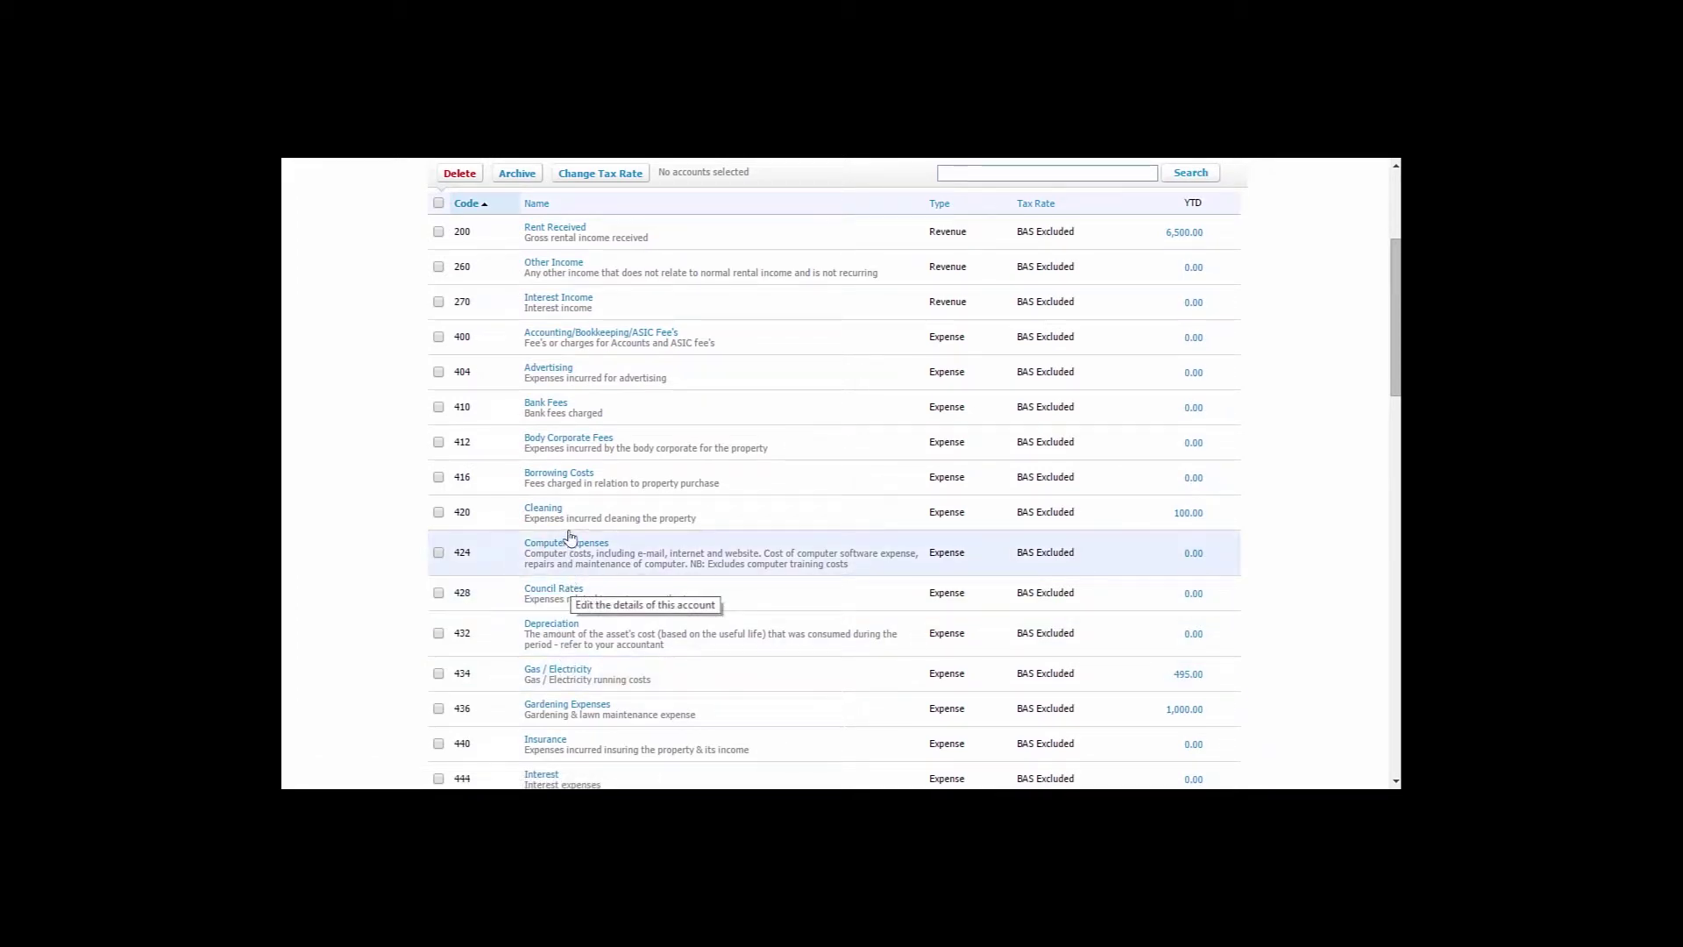
scroll(568, 526, "down", 1)
scroll(569, 521, "down", 1)
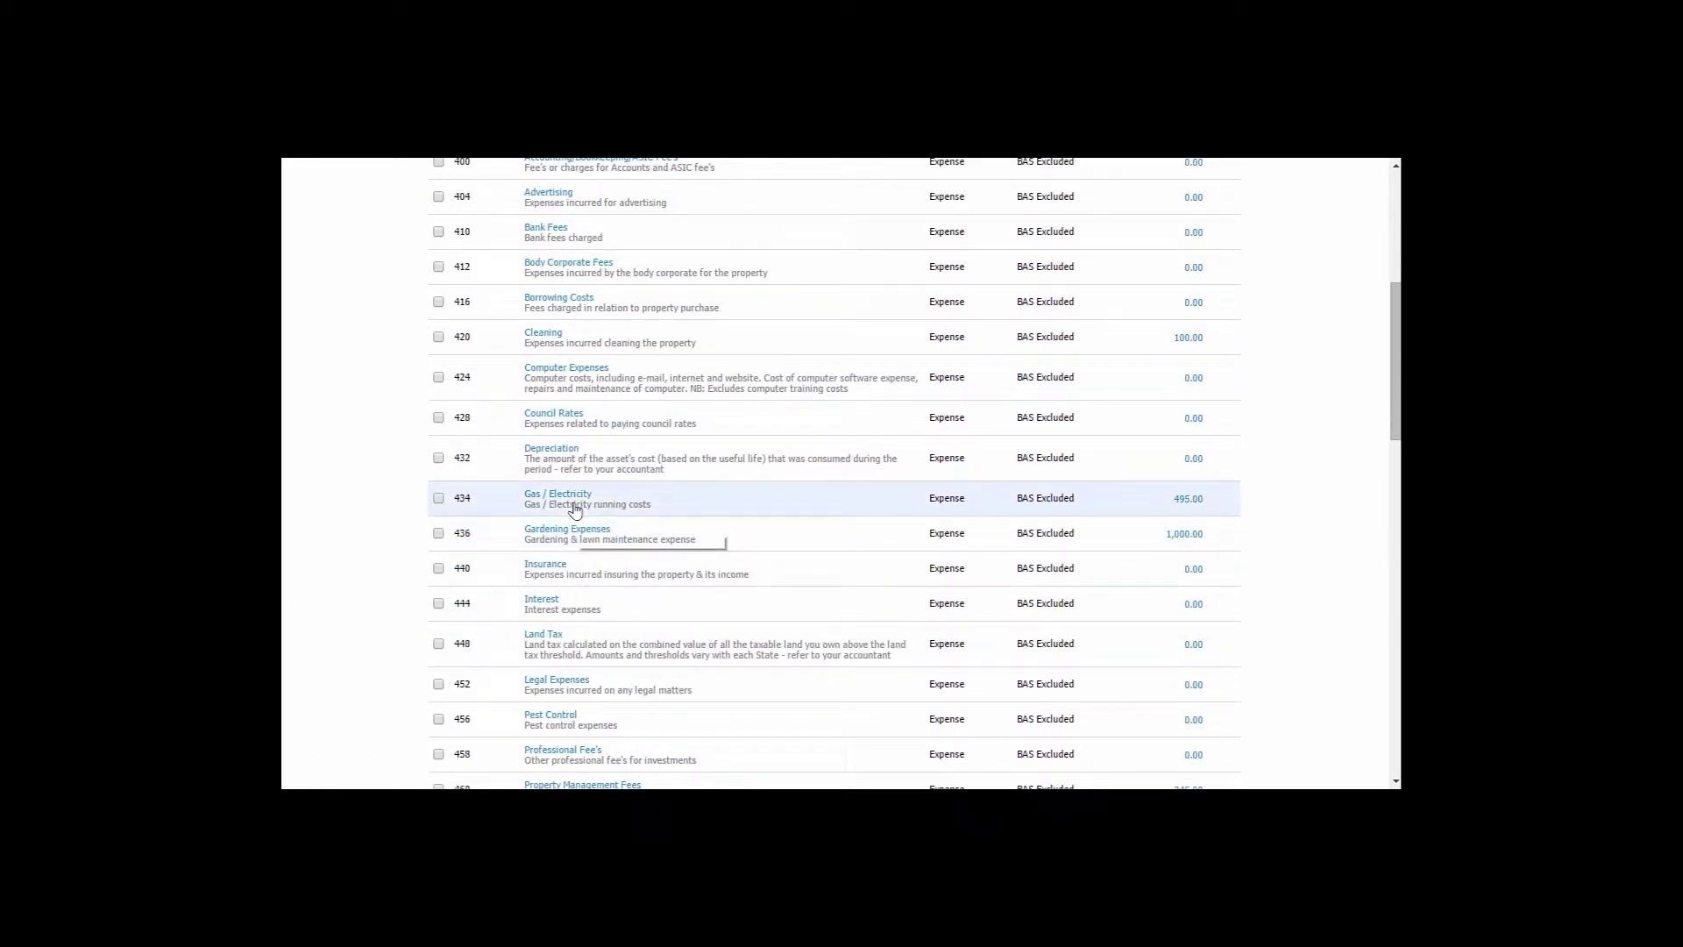
scroll(574, 509, "down", 3)
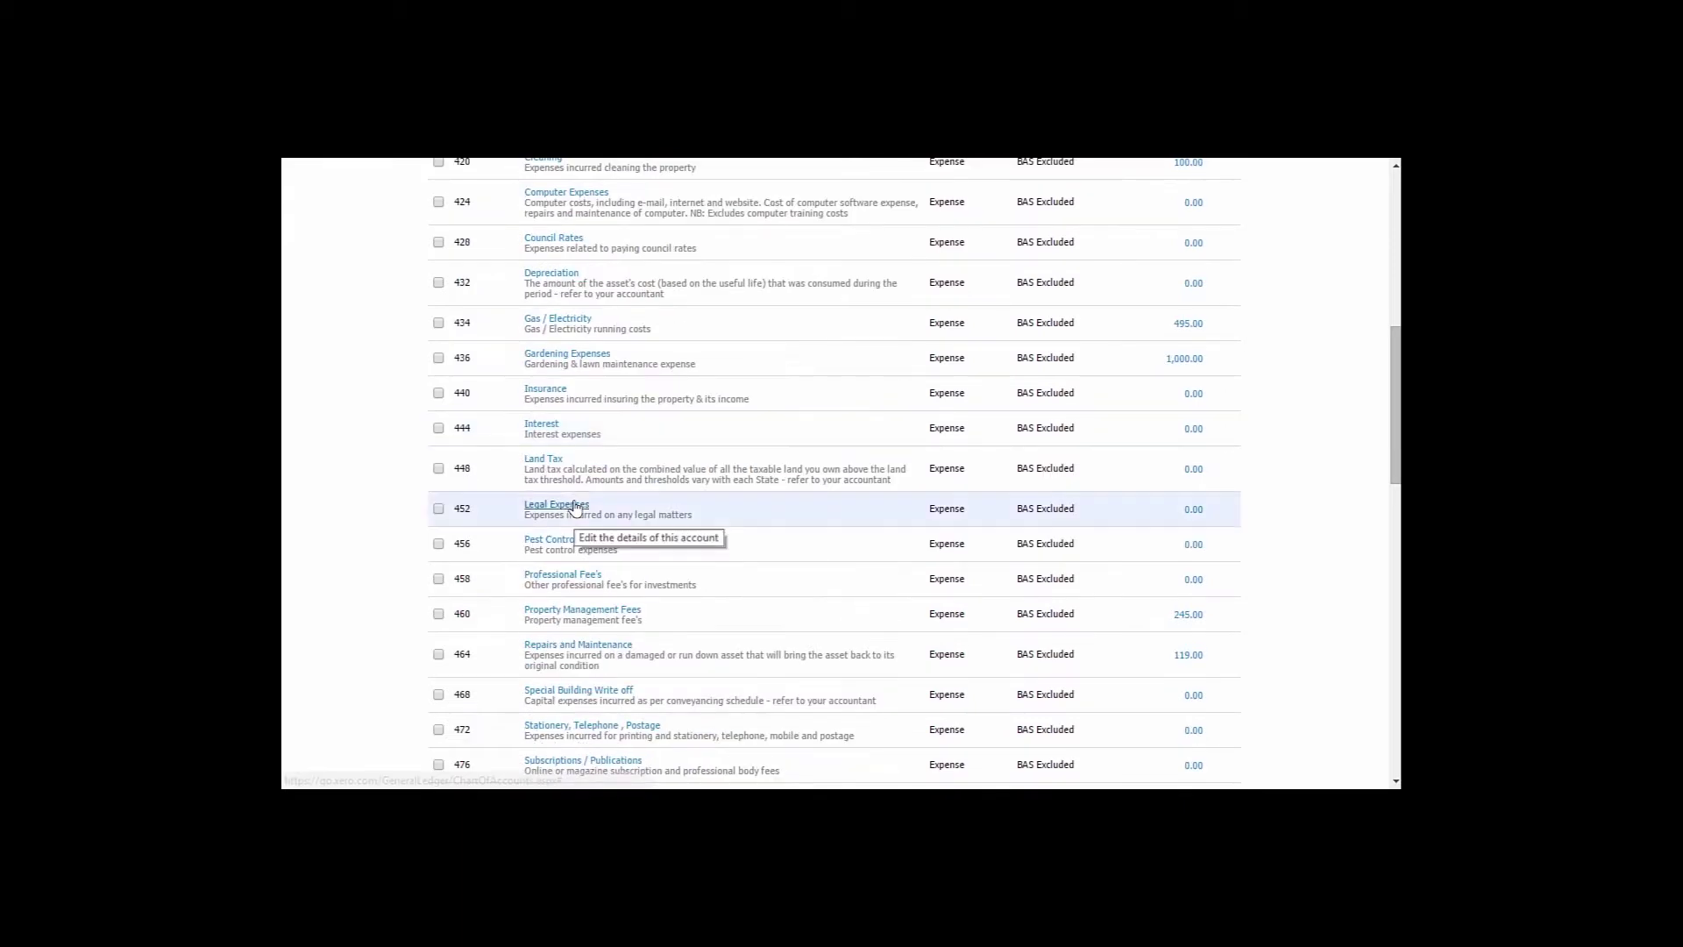
scroll(574, 508, "down", 3)
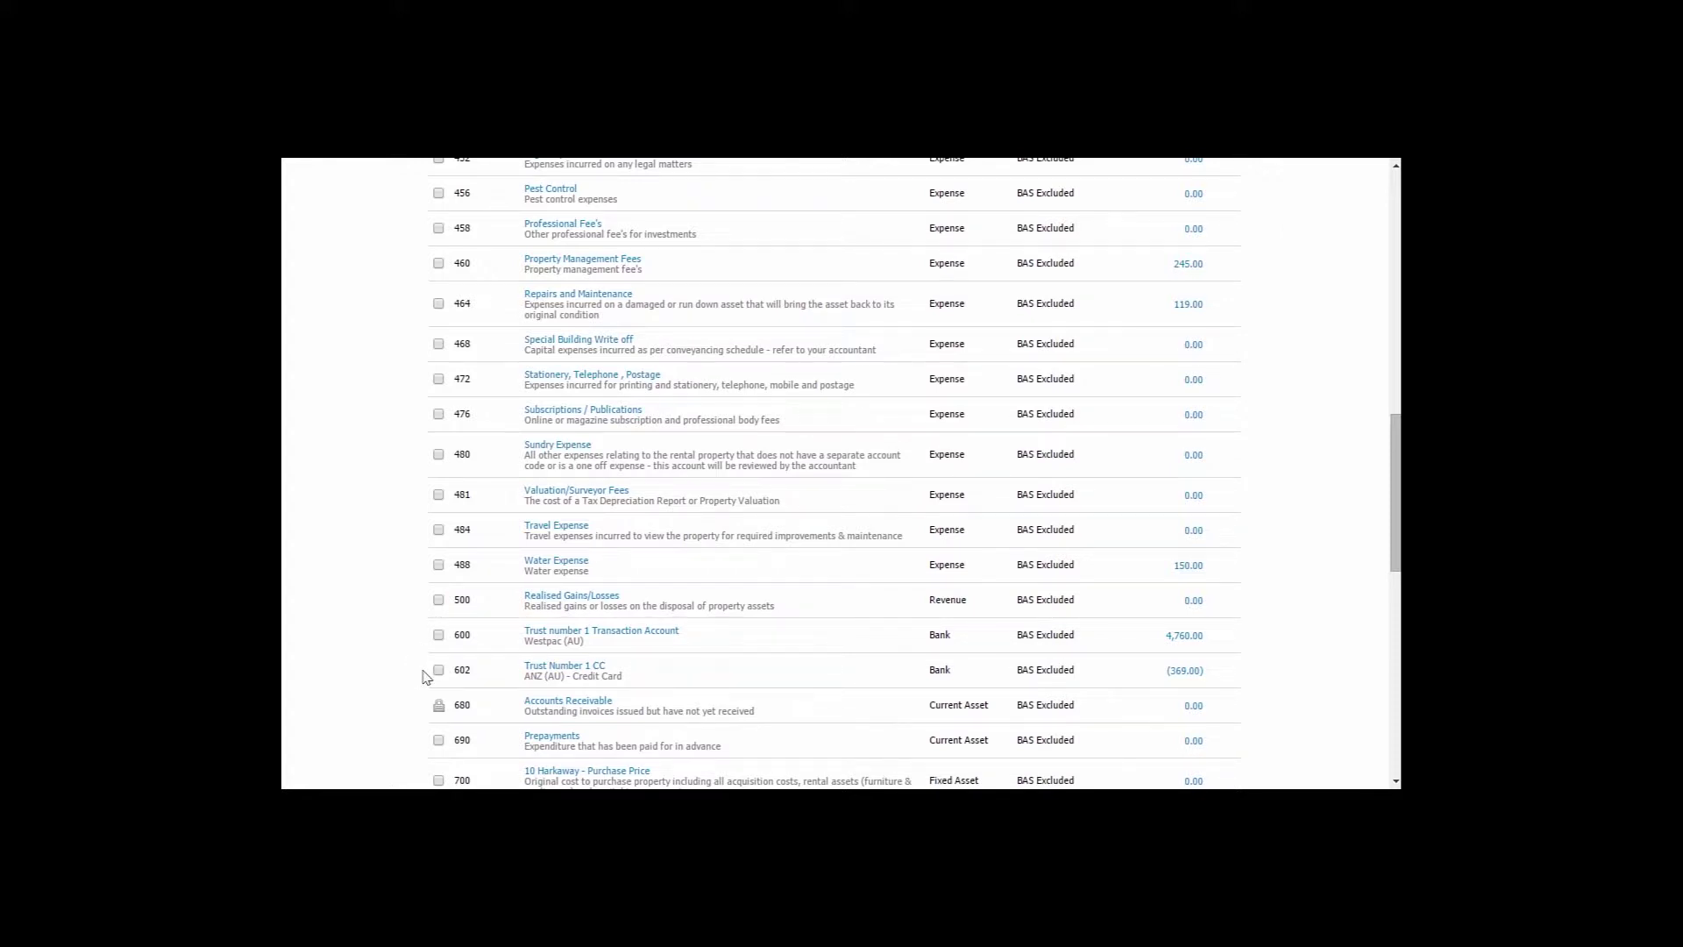
scroll(423, 676, "down", 2)
scroll(424, 680, "down", 1)
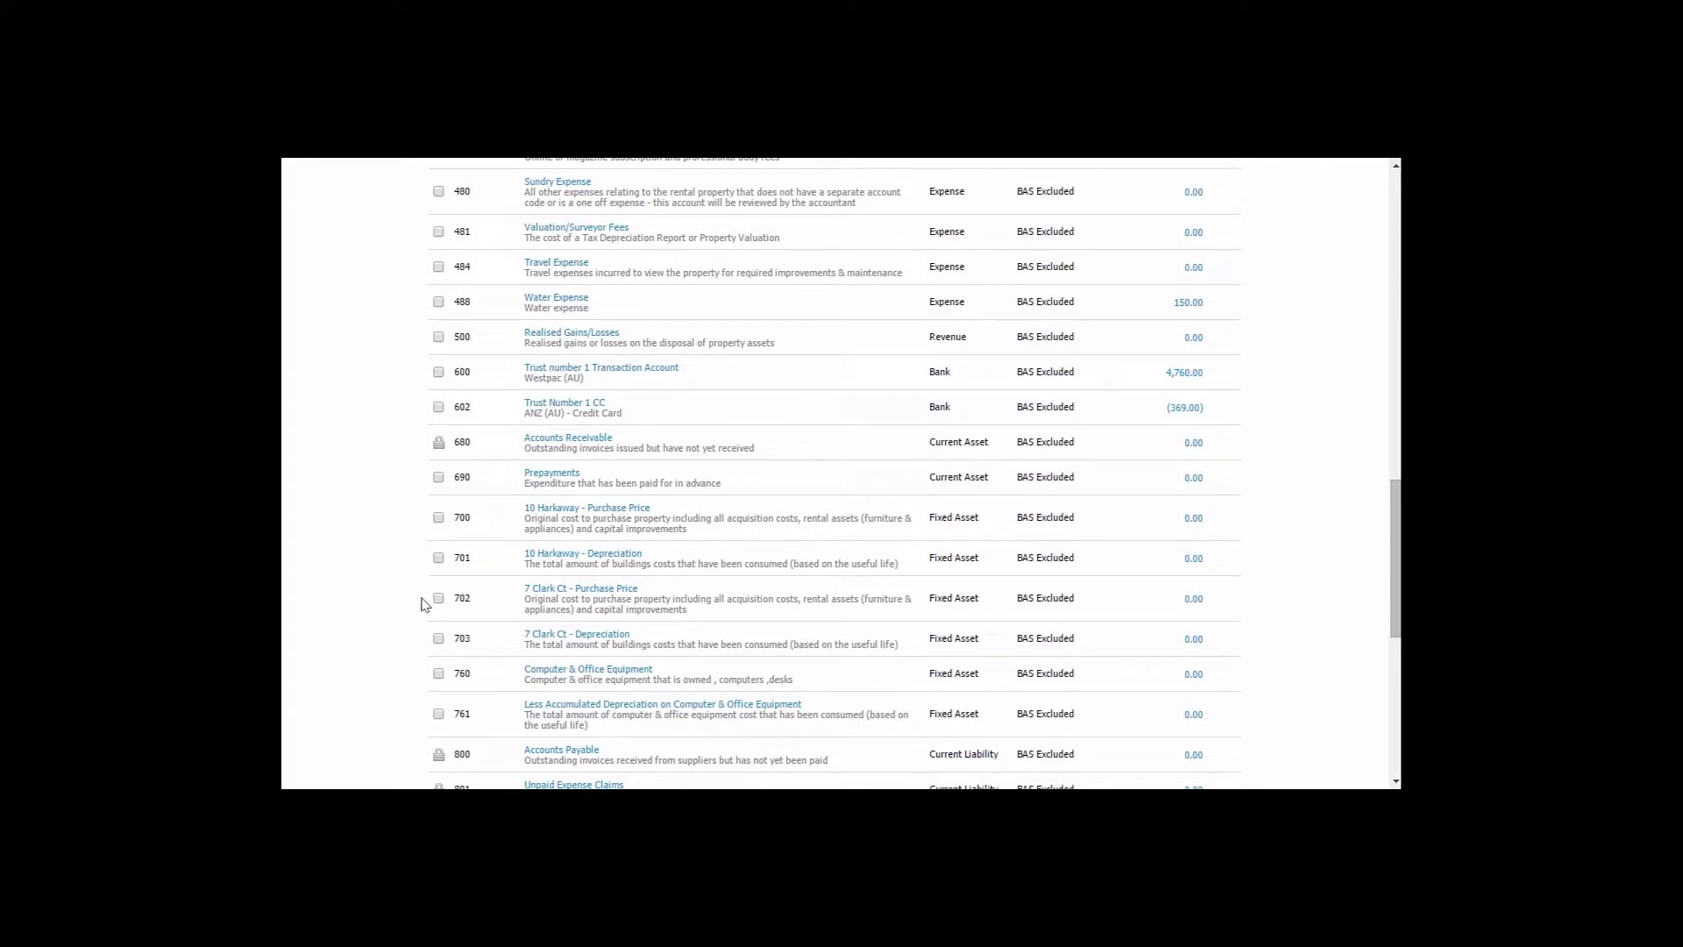
scroll(421, 603, "down", 4)
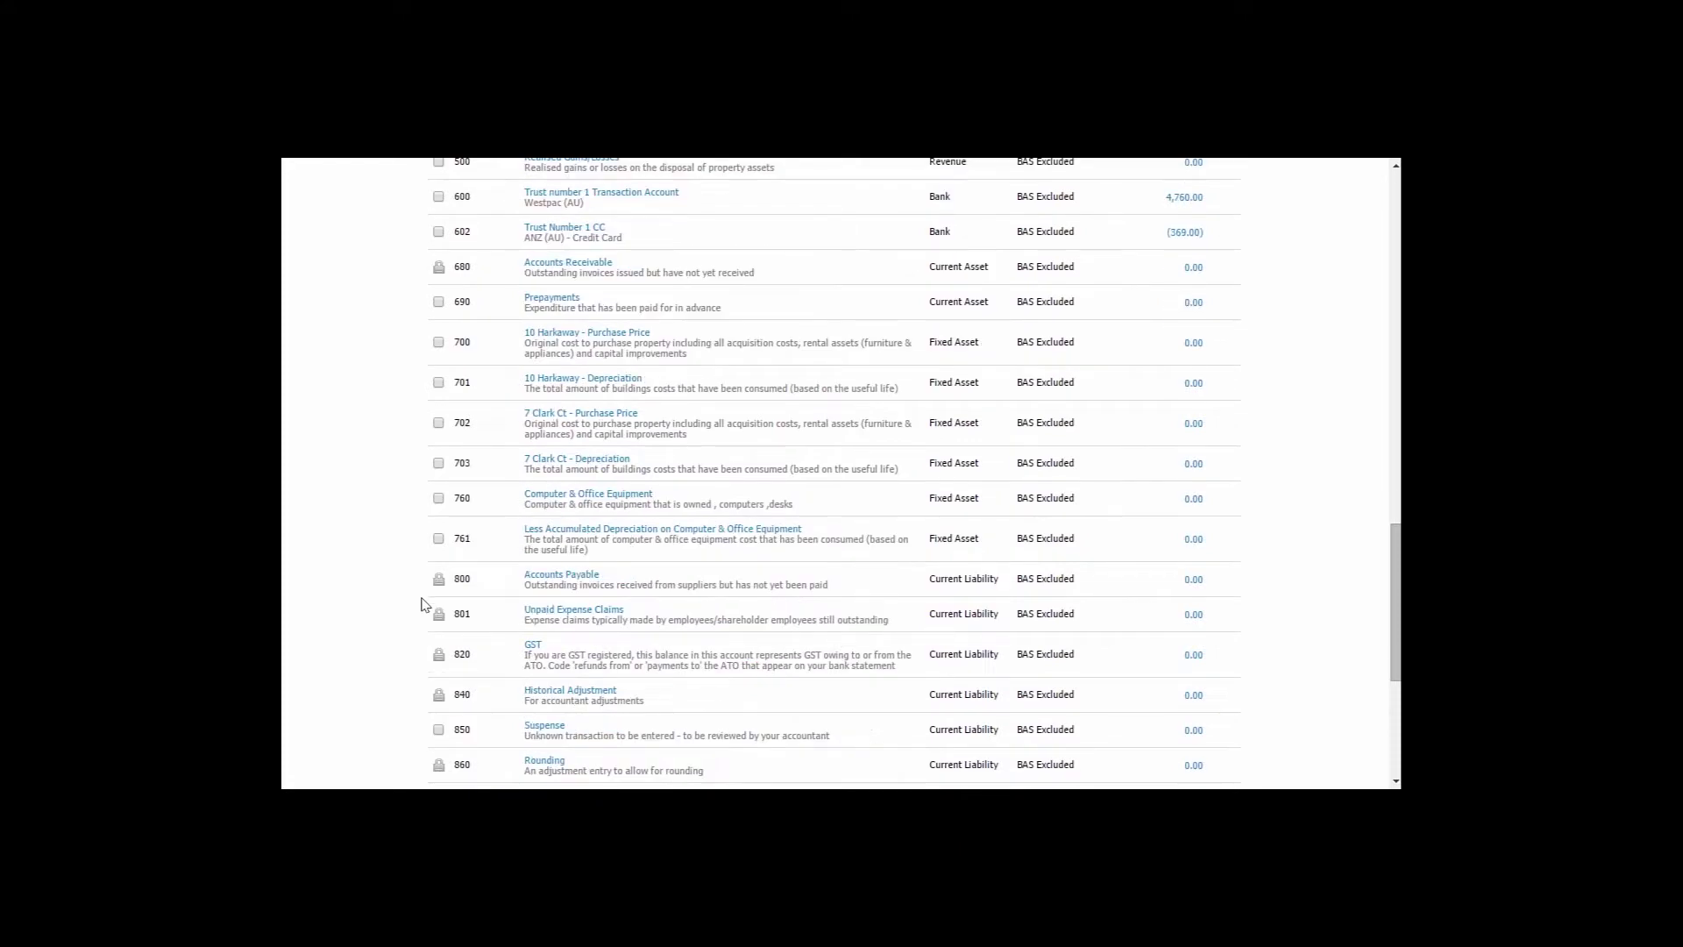
scroll(422, 603, "up", 3)
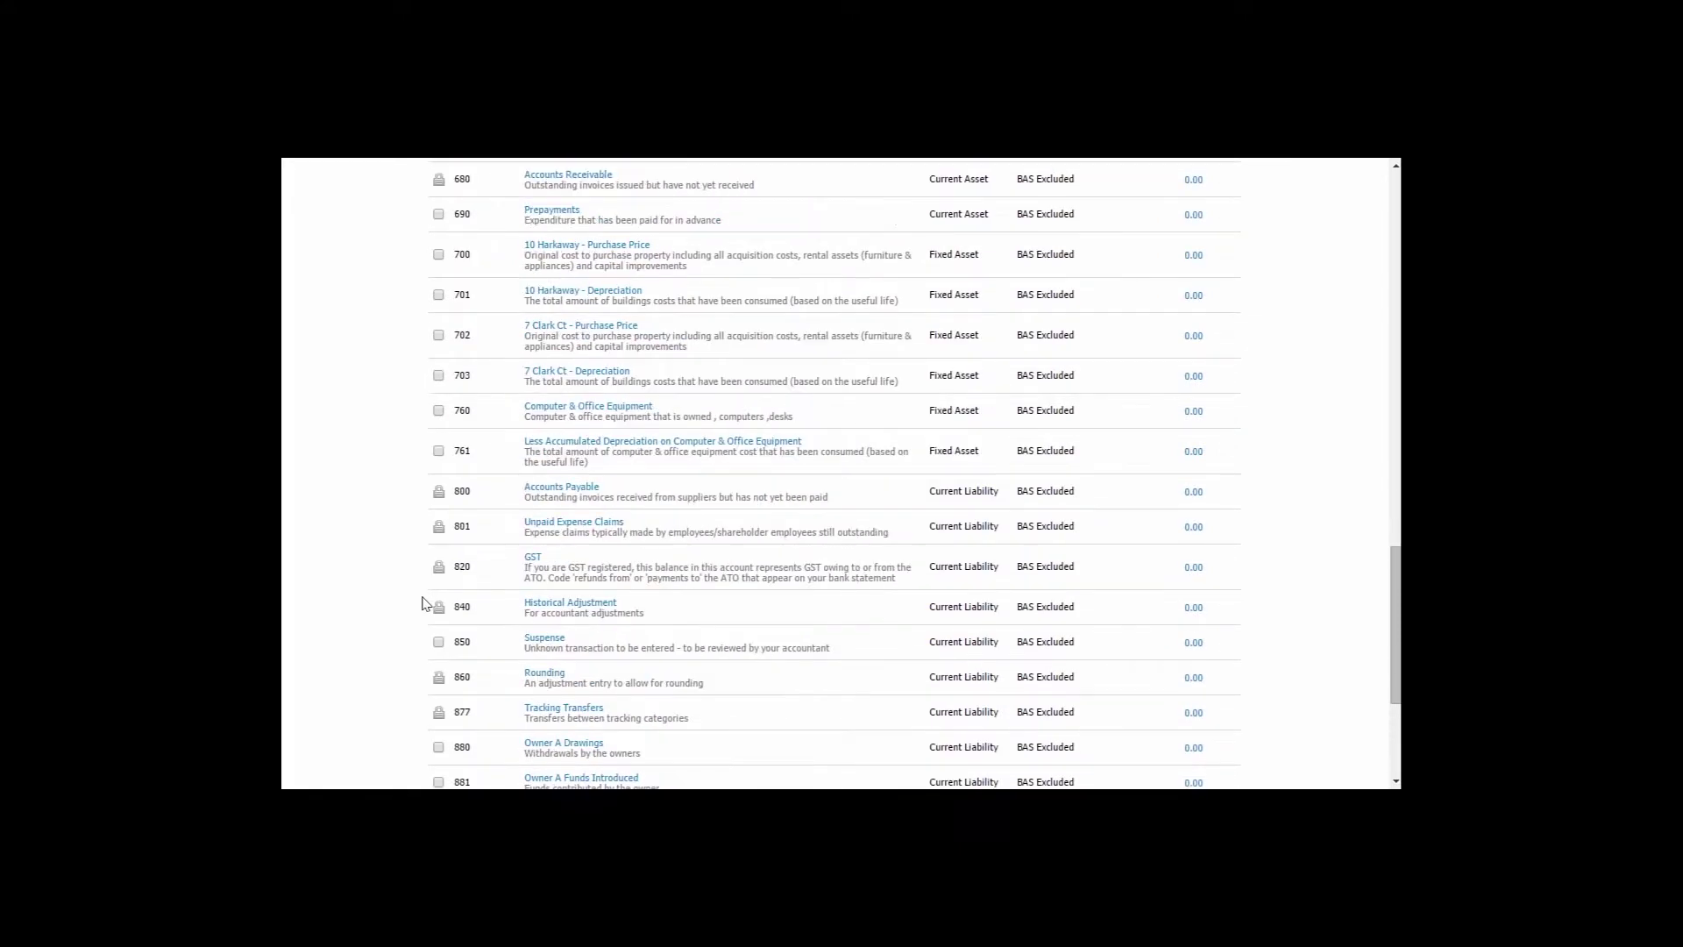
scroll(422, 603, "up", 10)
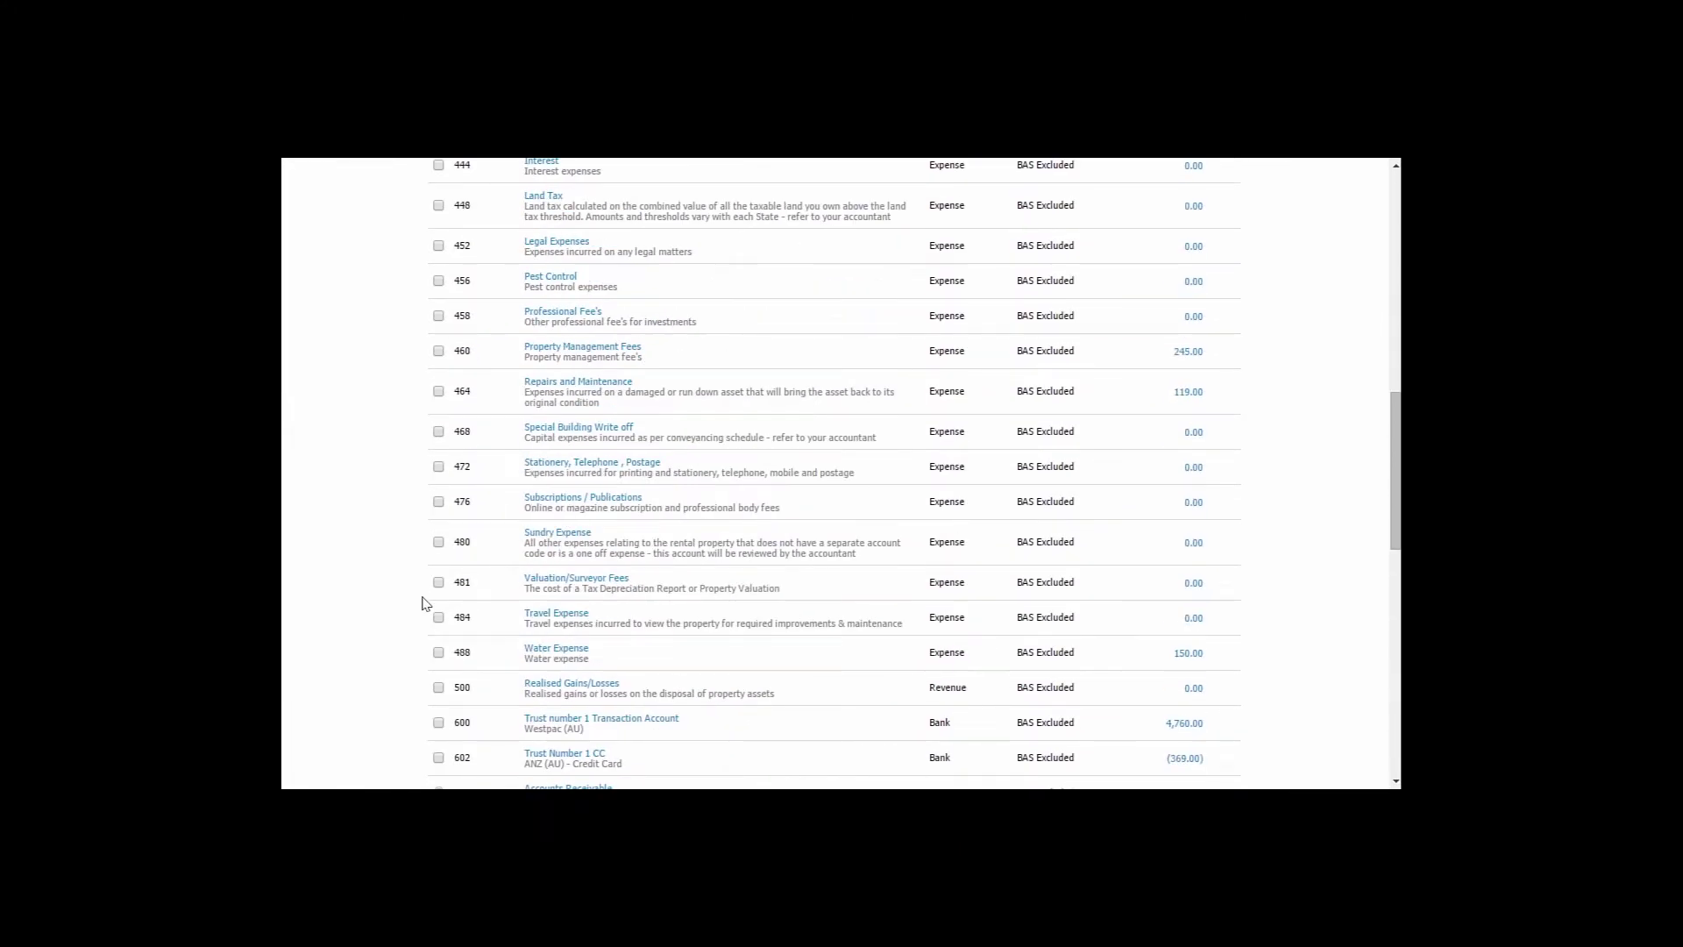
scroll(422, 603, "up", 3)
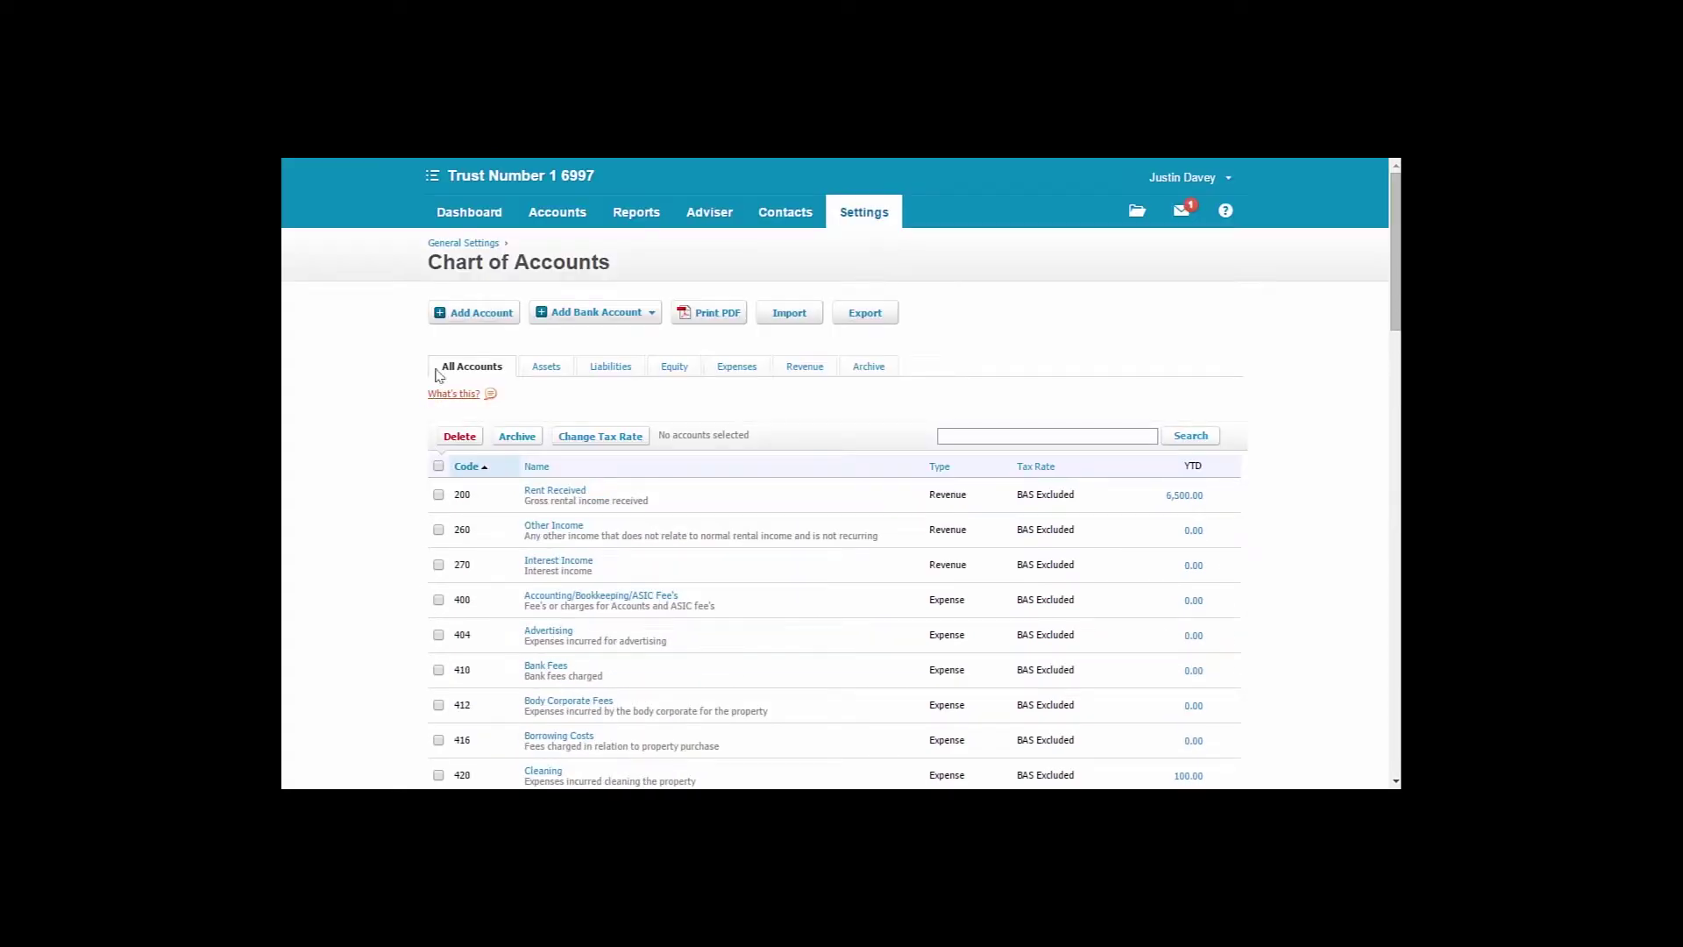
left_click(466, 219)
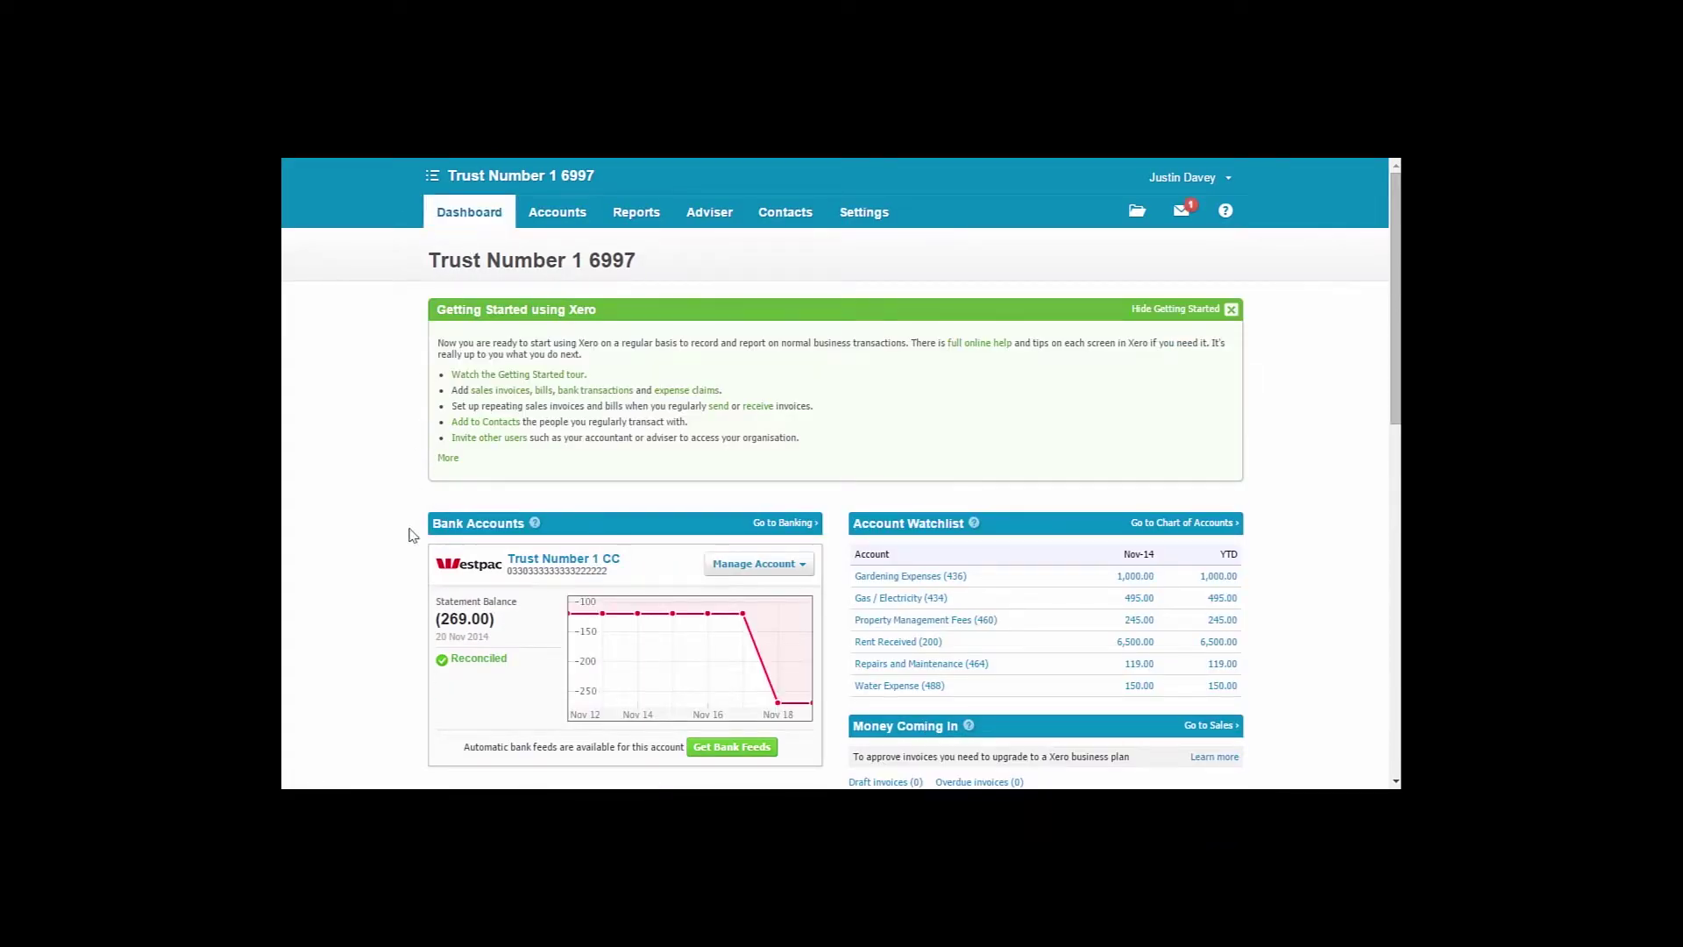
Scroll to the Bank Accounts panel and open the Trust Number 1 CC account's Manage Account menu
scroll(413, 537, "down", 3)
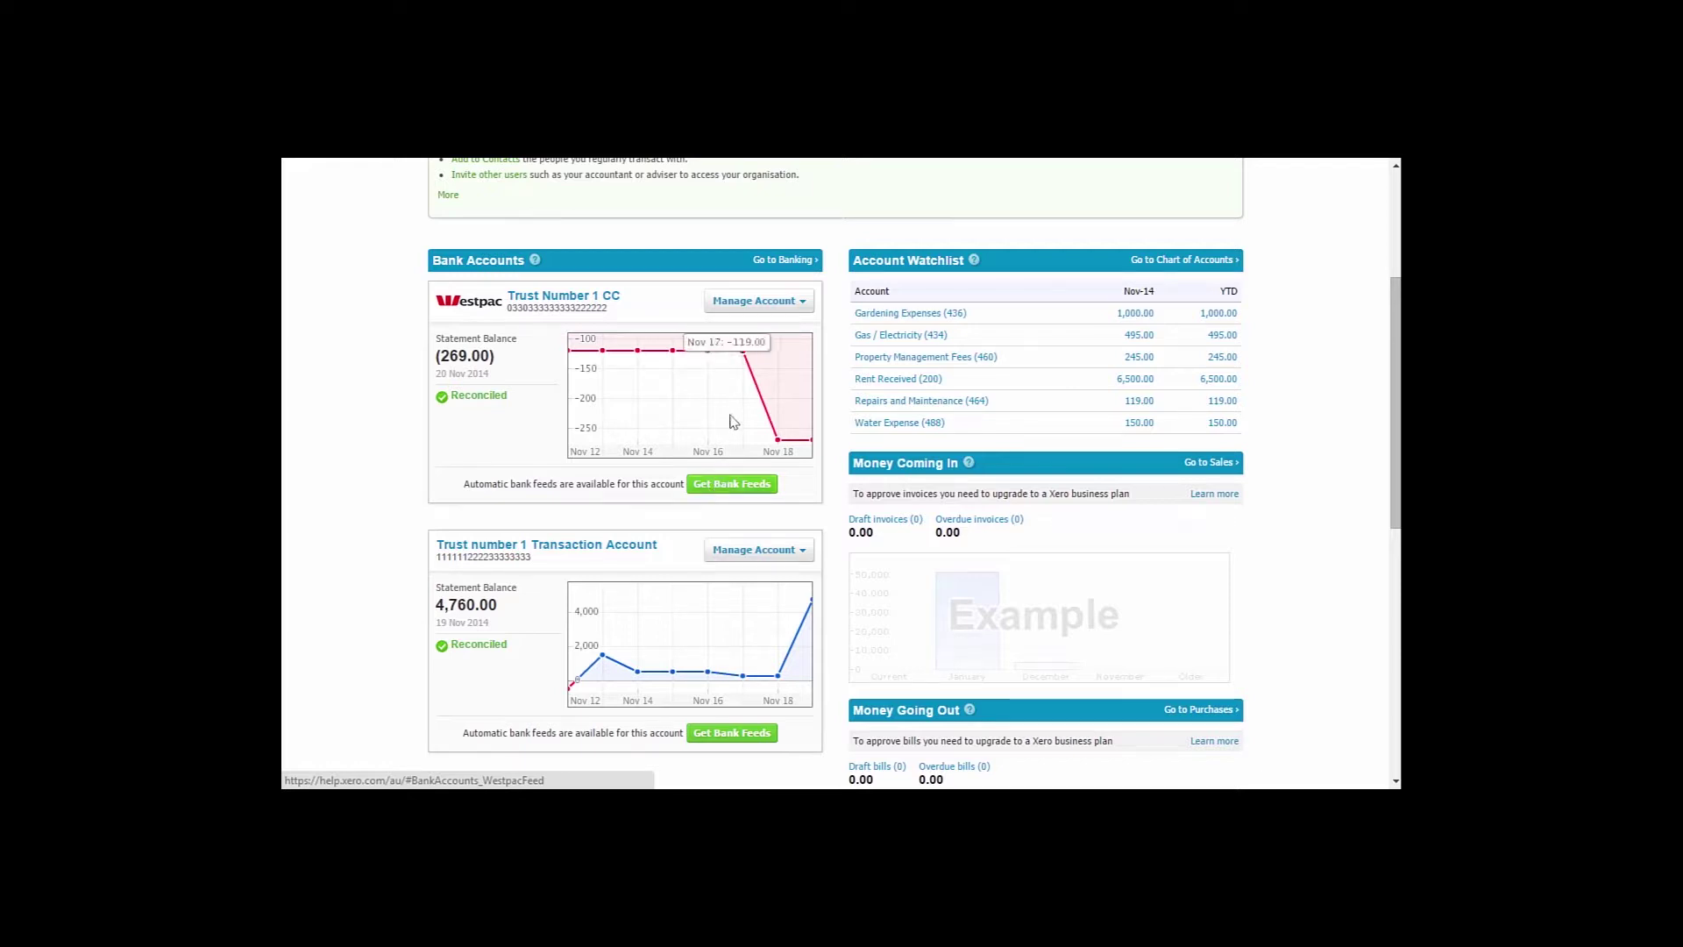
left_click(799, 309)
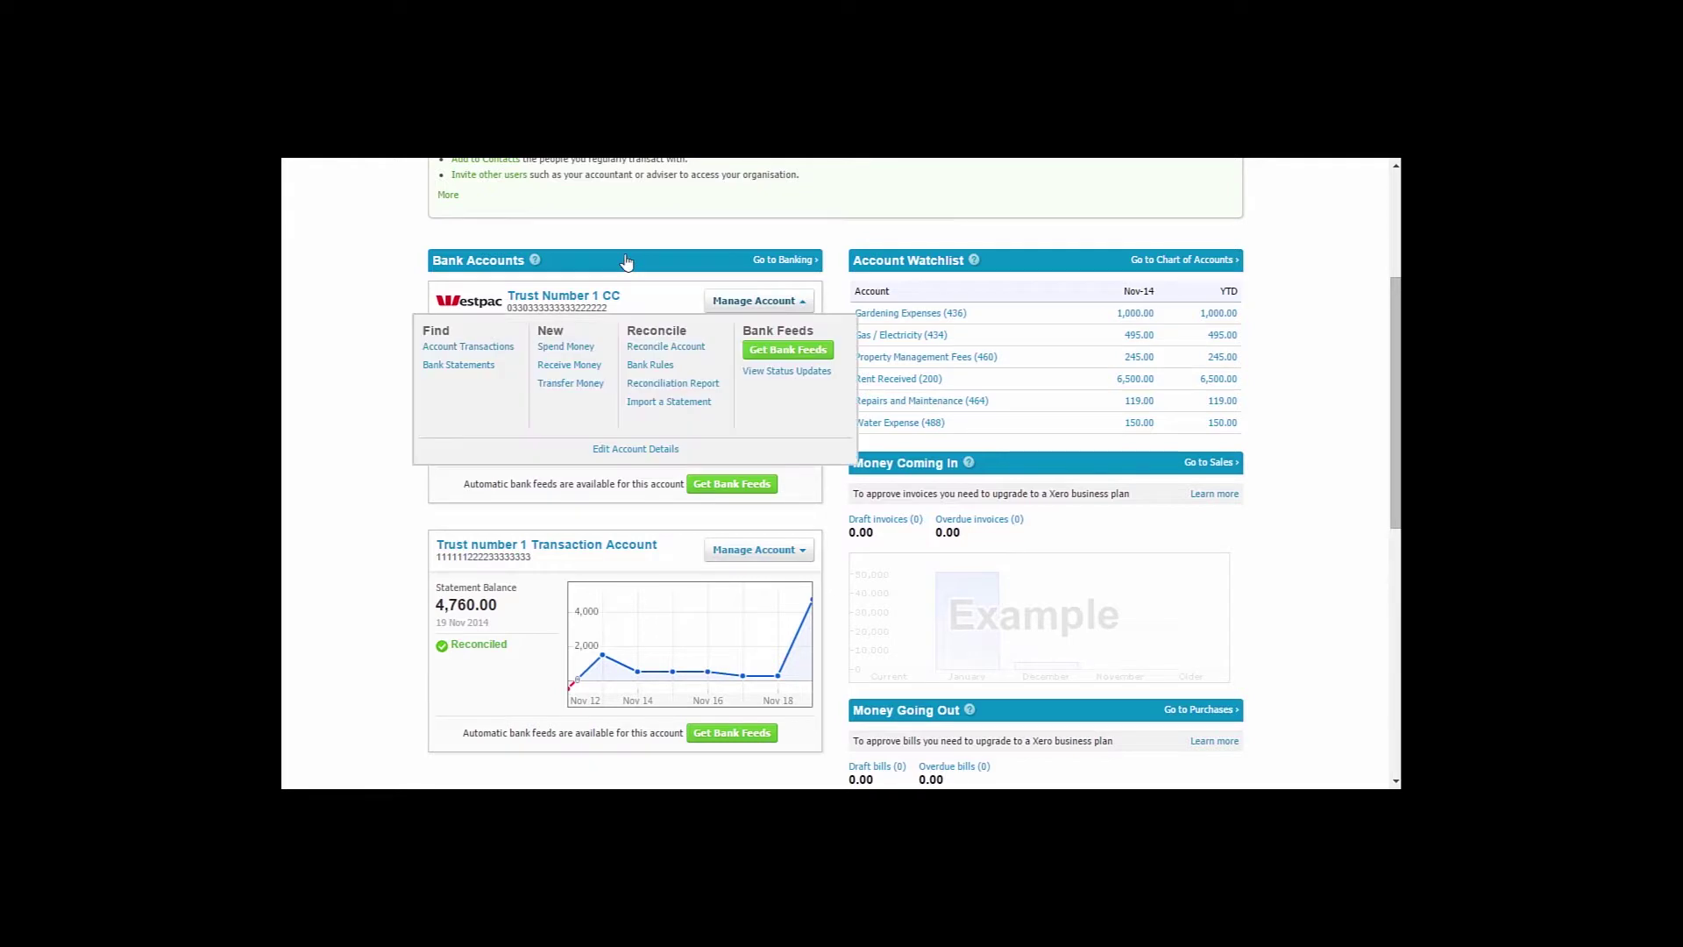
Start a new Spend Money transaction on the Trust Number 1 CC account
left_click(561, 366)
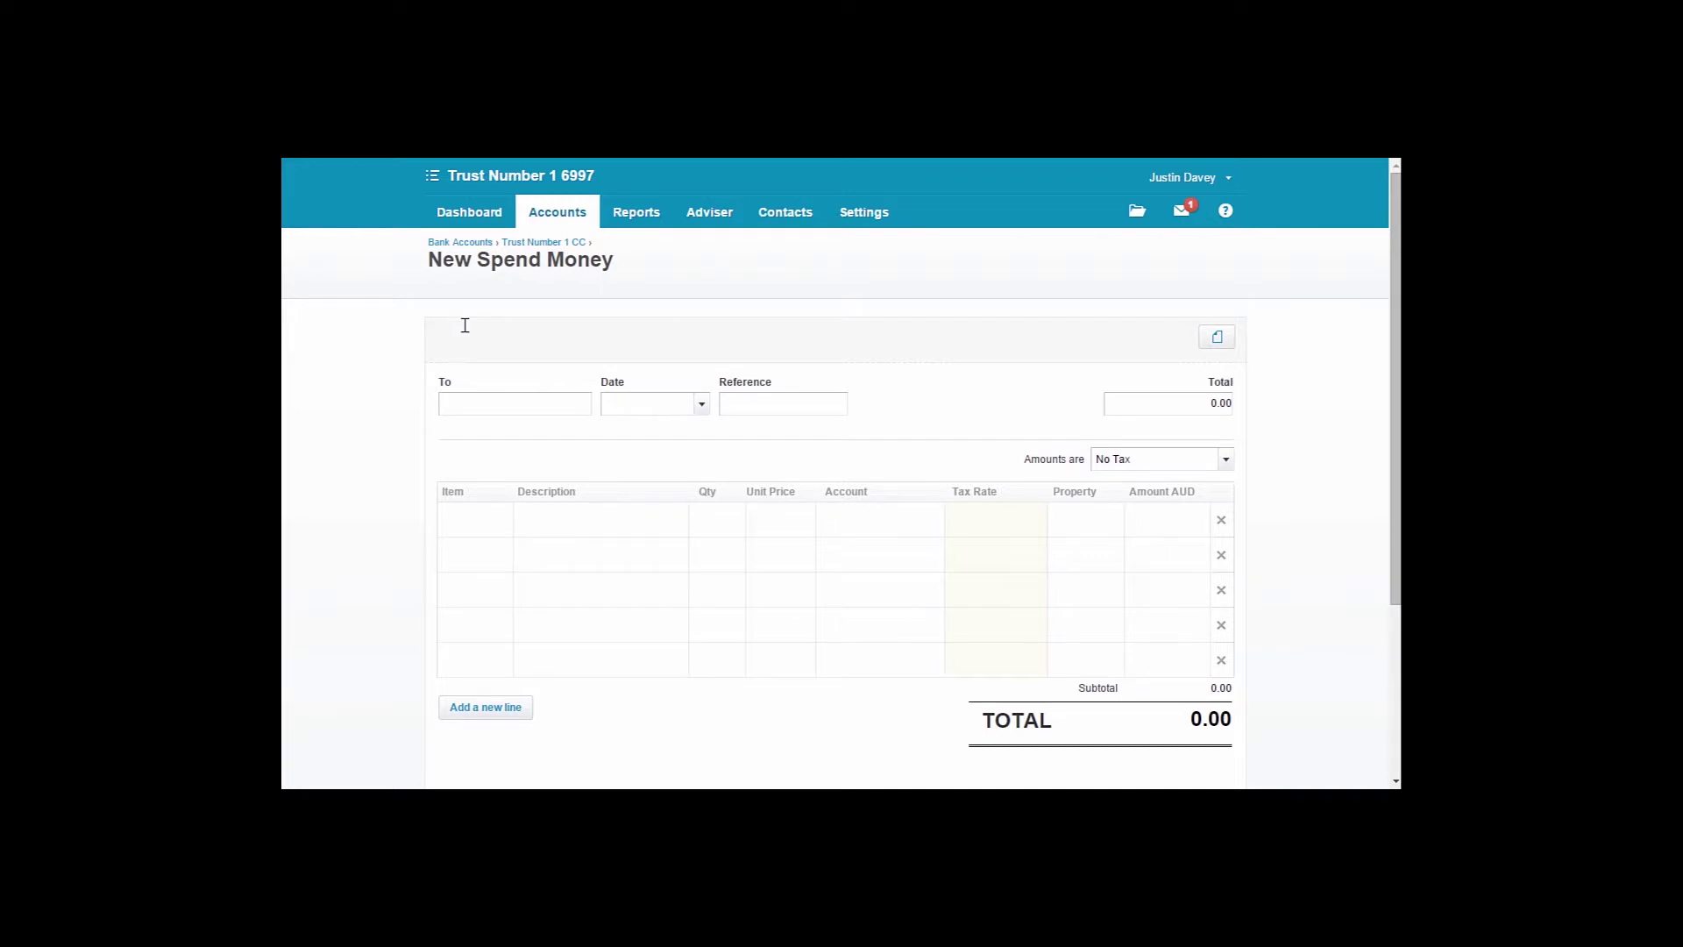
Set payee Bunnings, date 19 Nov 2014 and reference 1111111 on the spend money form
type("Bunning")
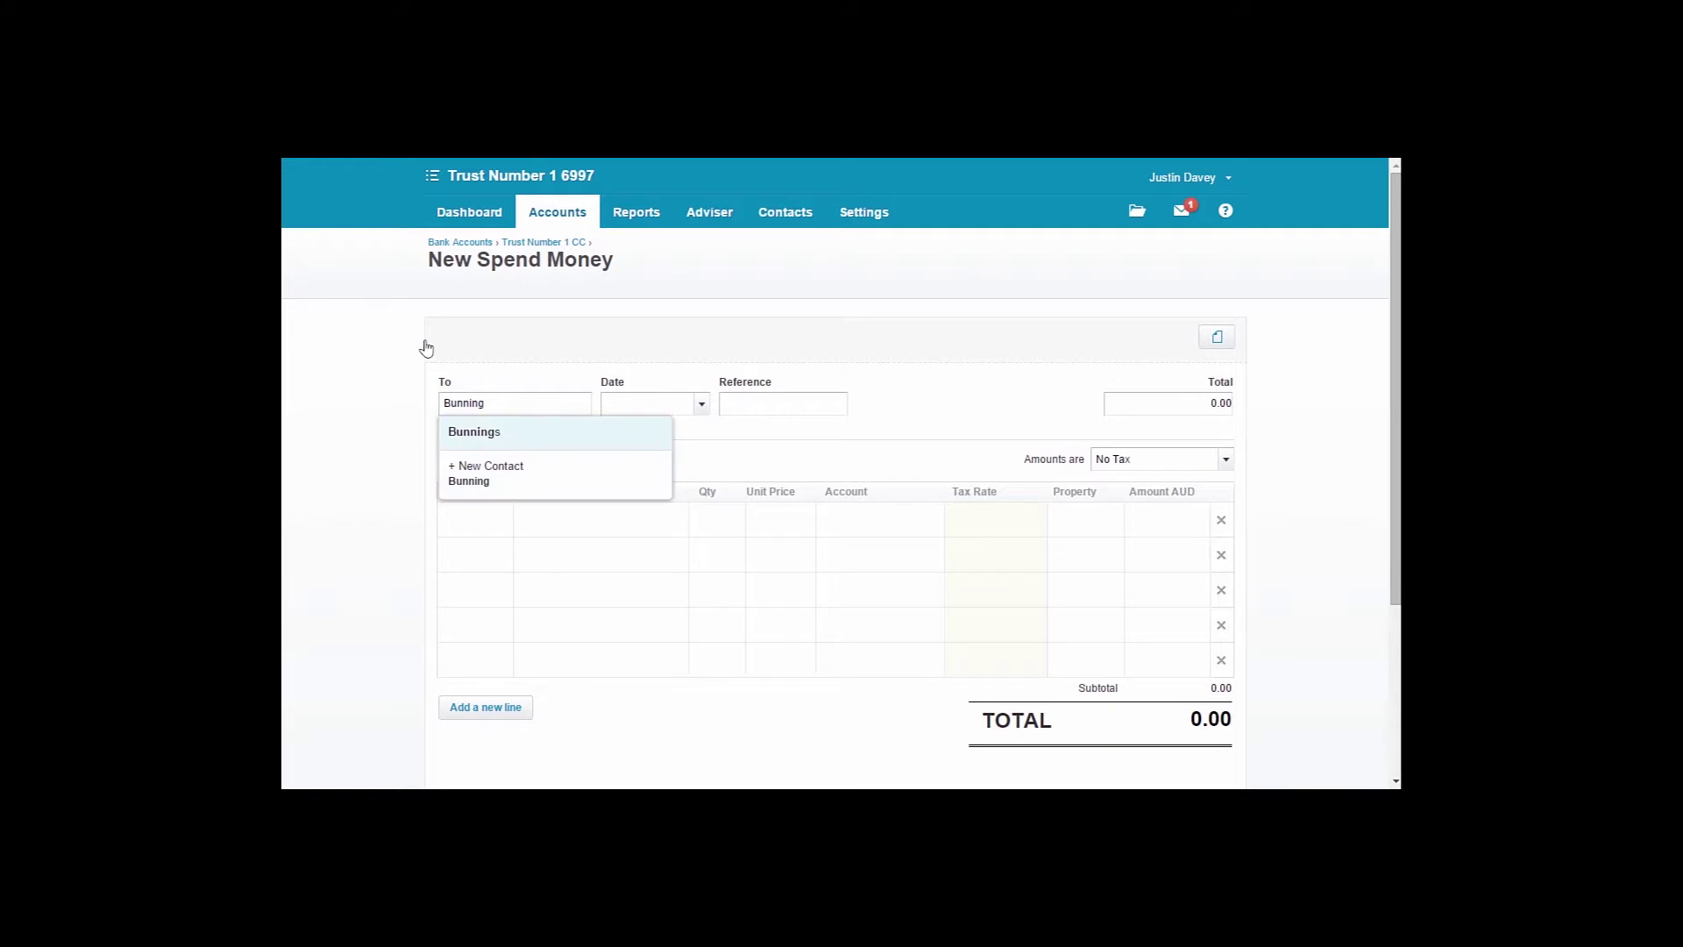
key("Return")
left_click(705, 408)
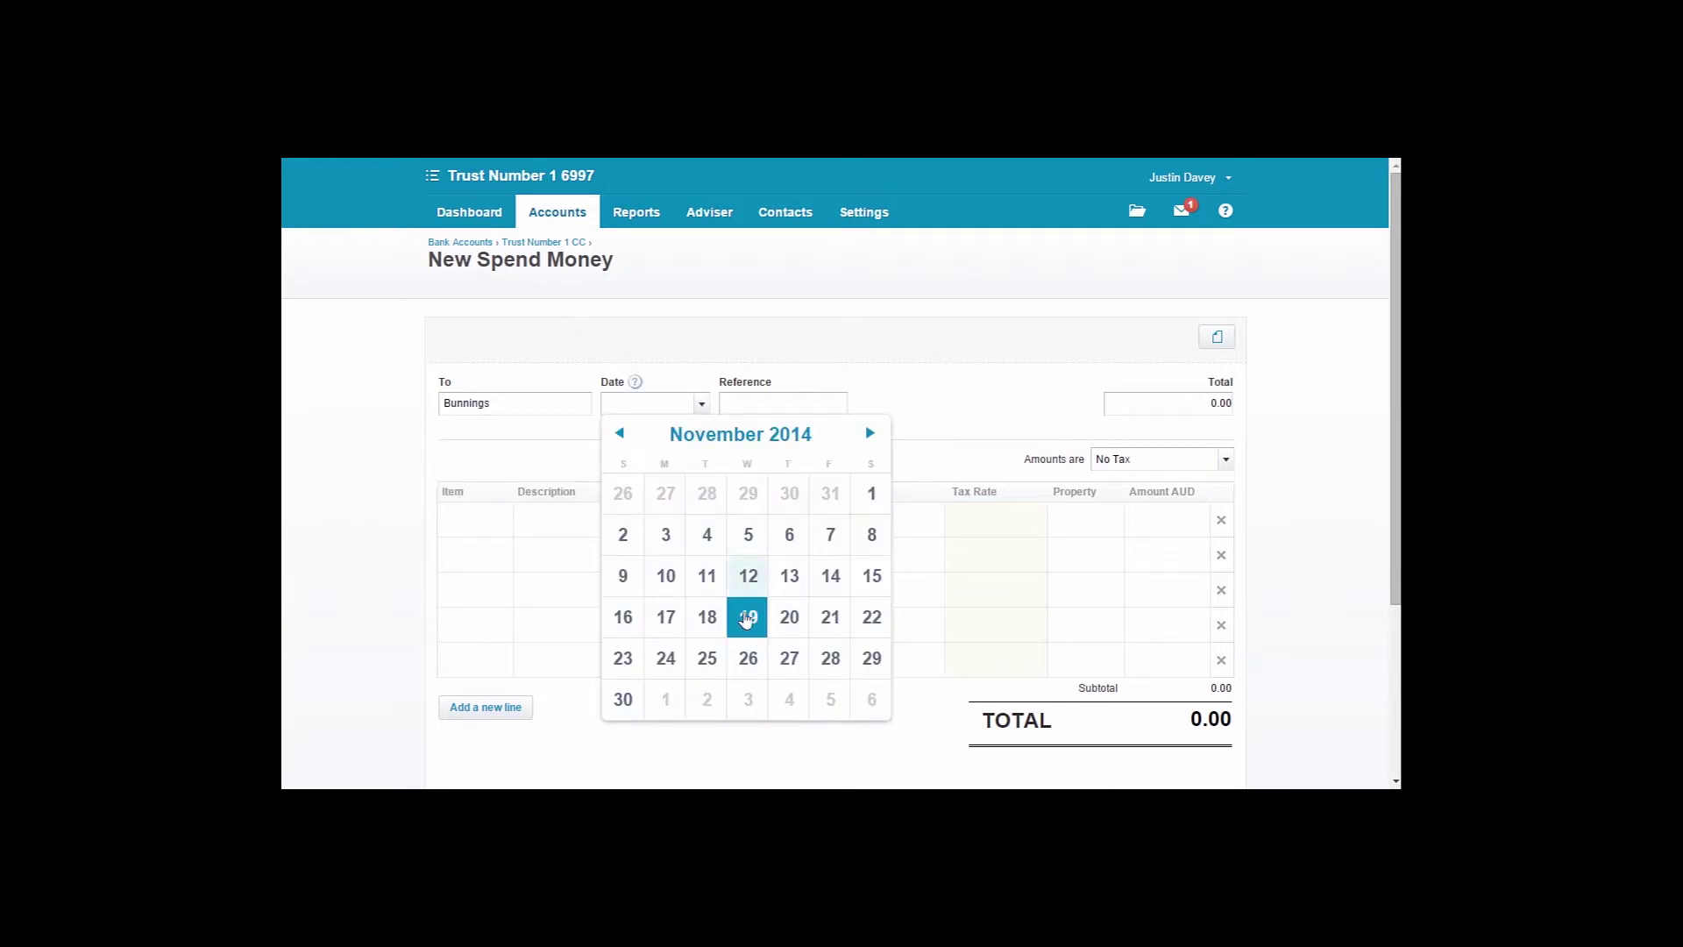
left_click(756, 620)
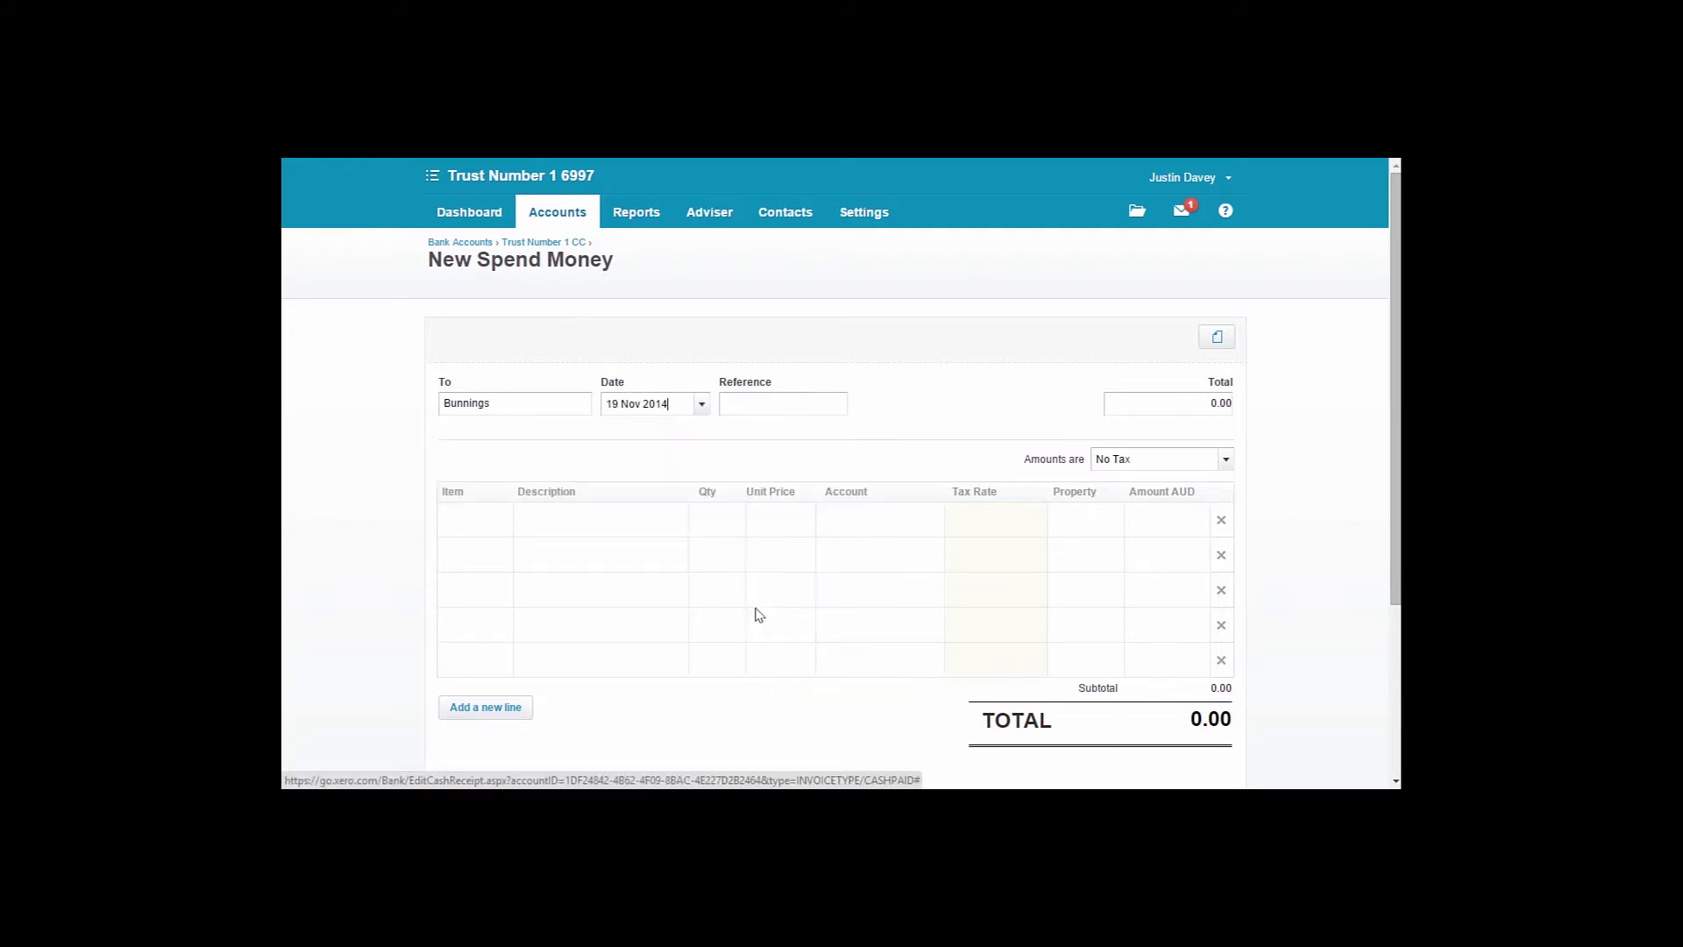
left_click(742, 406)
type("1111111")
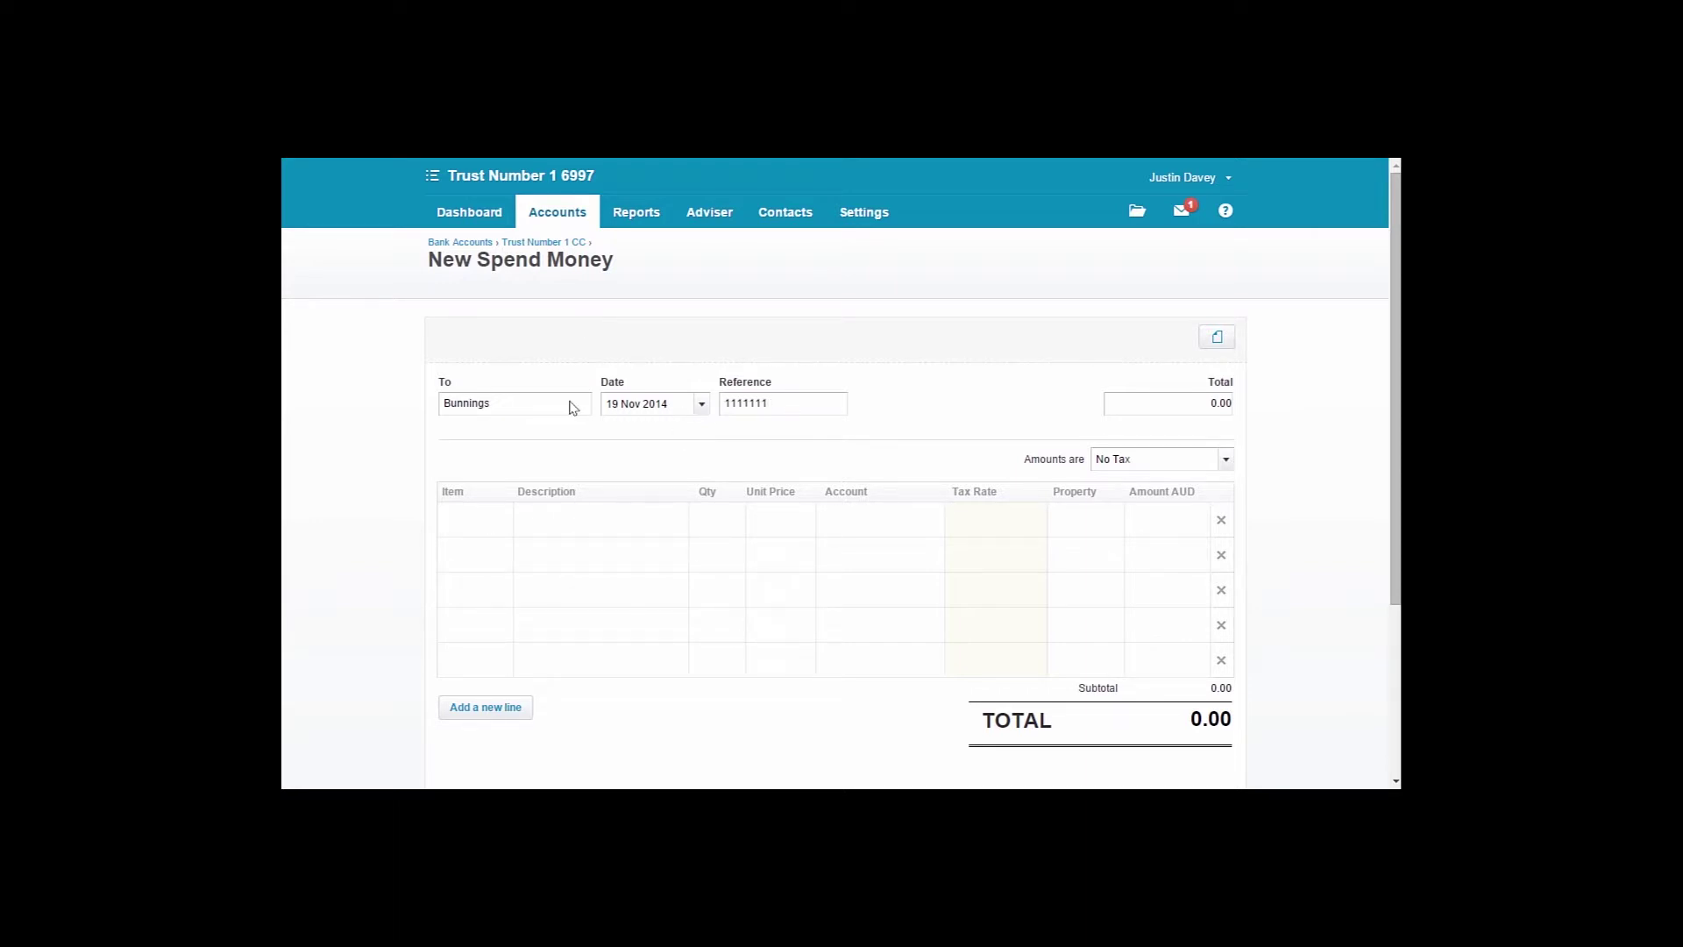
Enter the first line as quantity 1 at 19, coded to 464 Repairs and Maintenance
left_click(714, 520)
type("1")
left_click(764, 526)
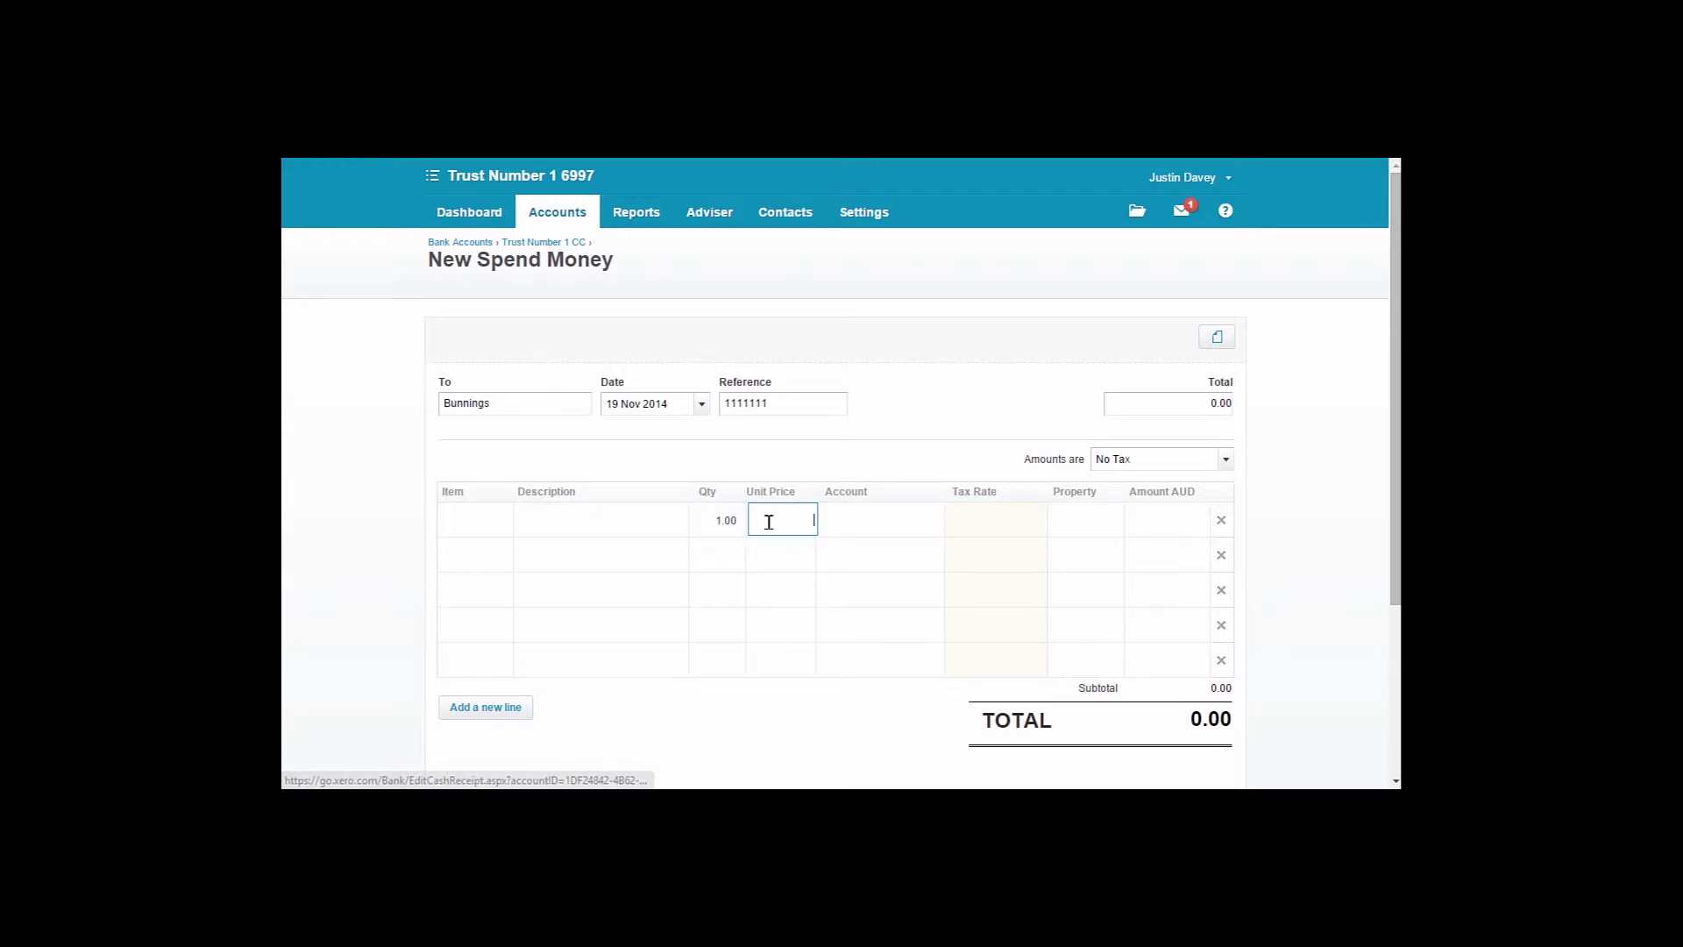
type("19")
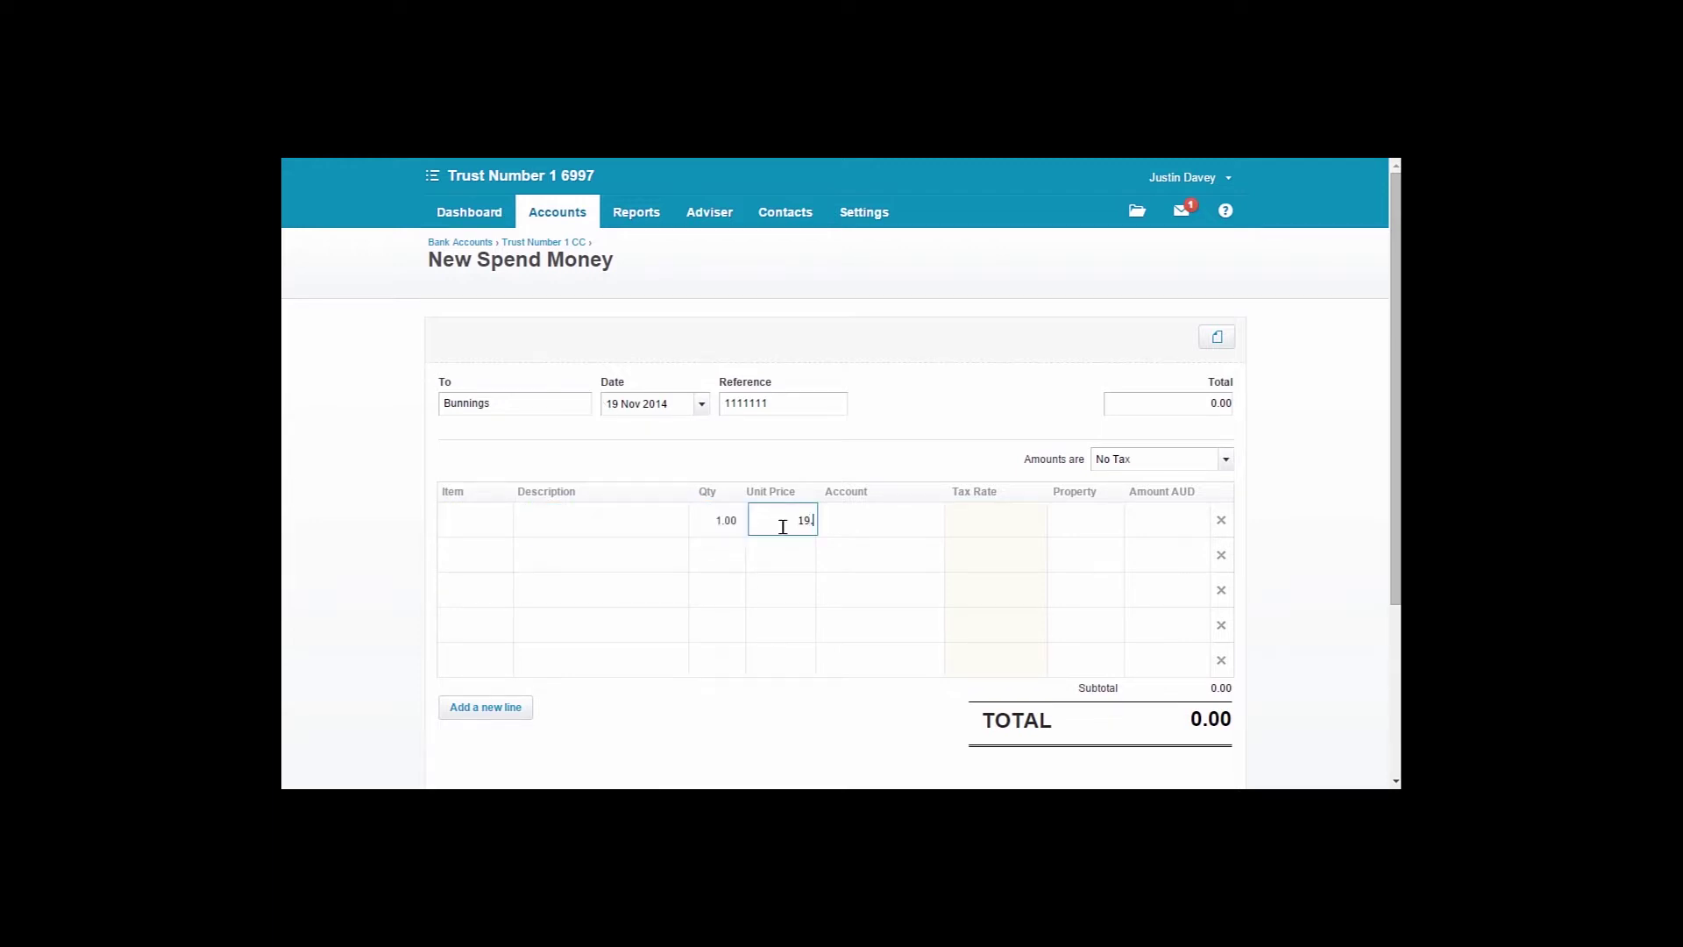
left_click(888, 527)
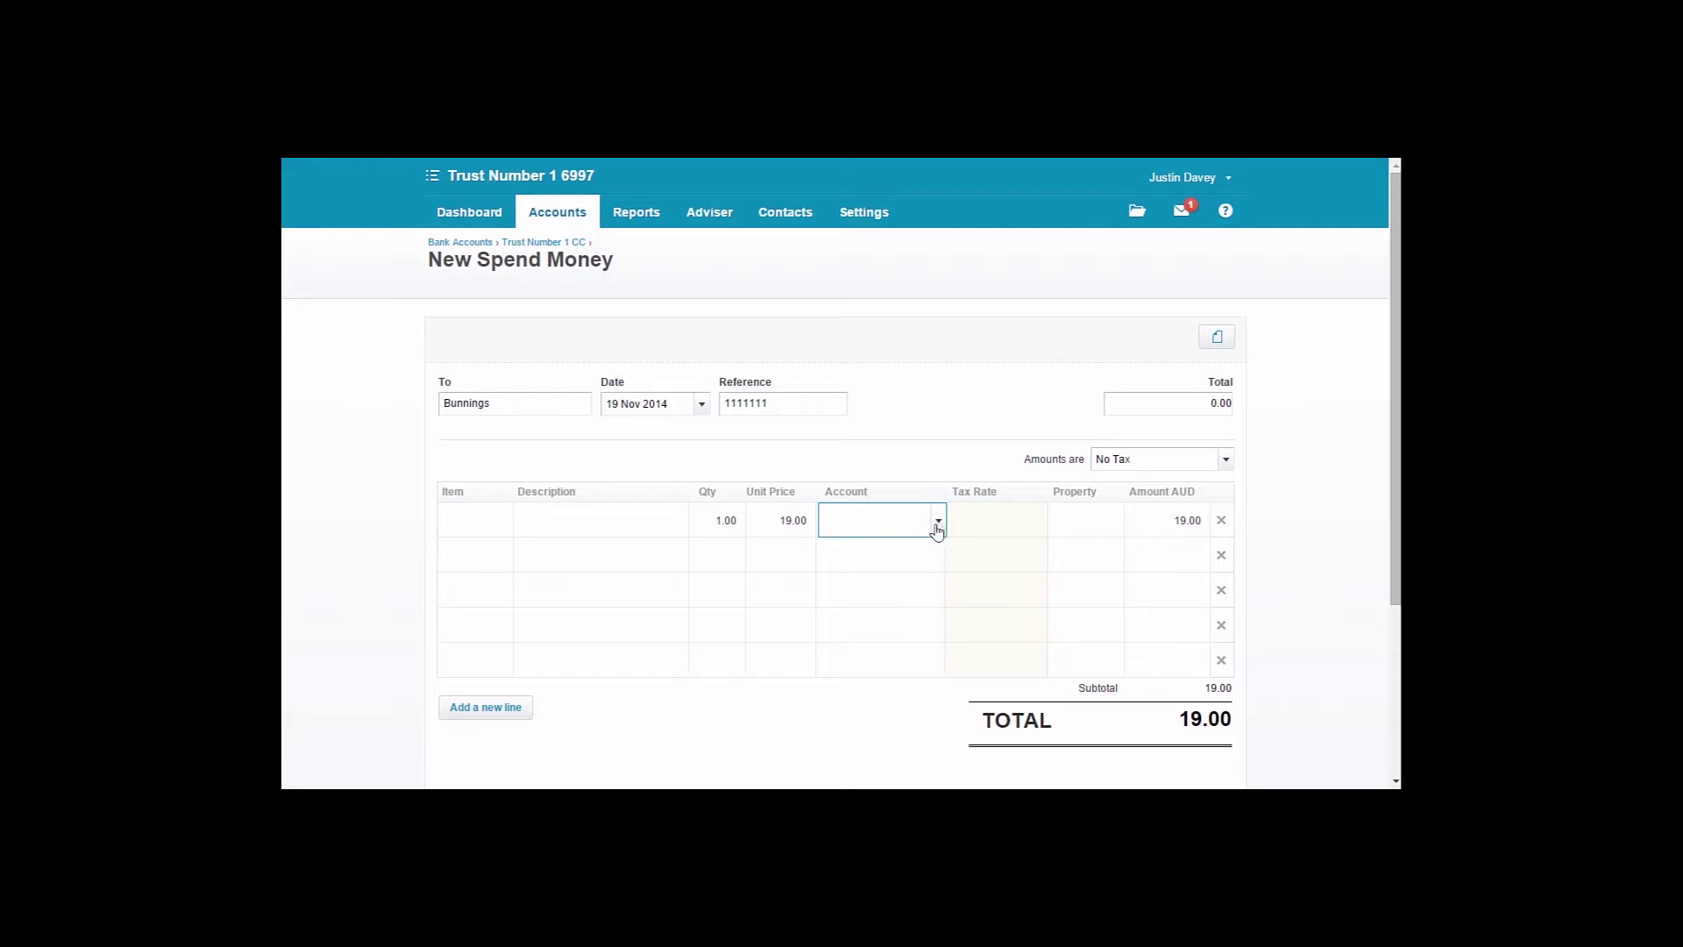
left_click(937, 524)
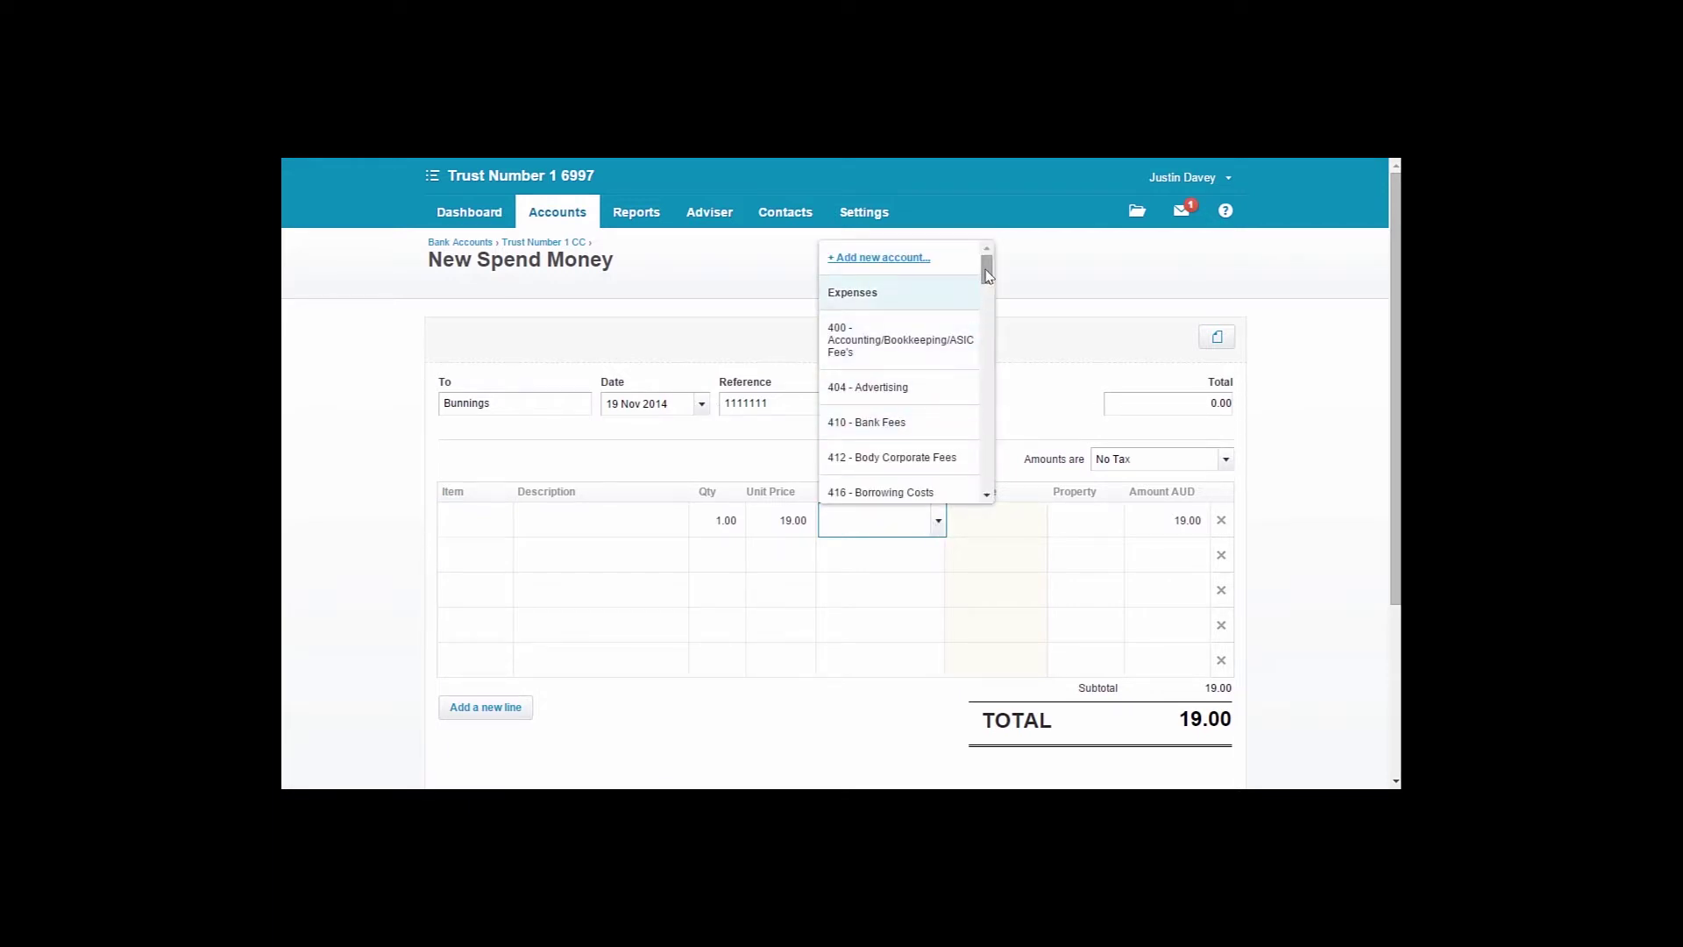
left_click_drag(987, 273, 987, 342)
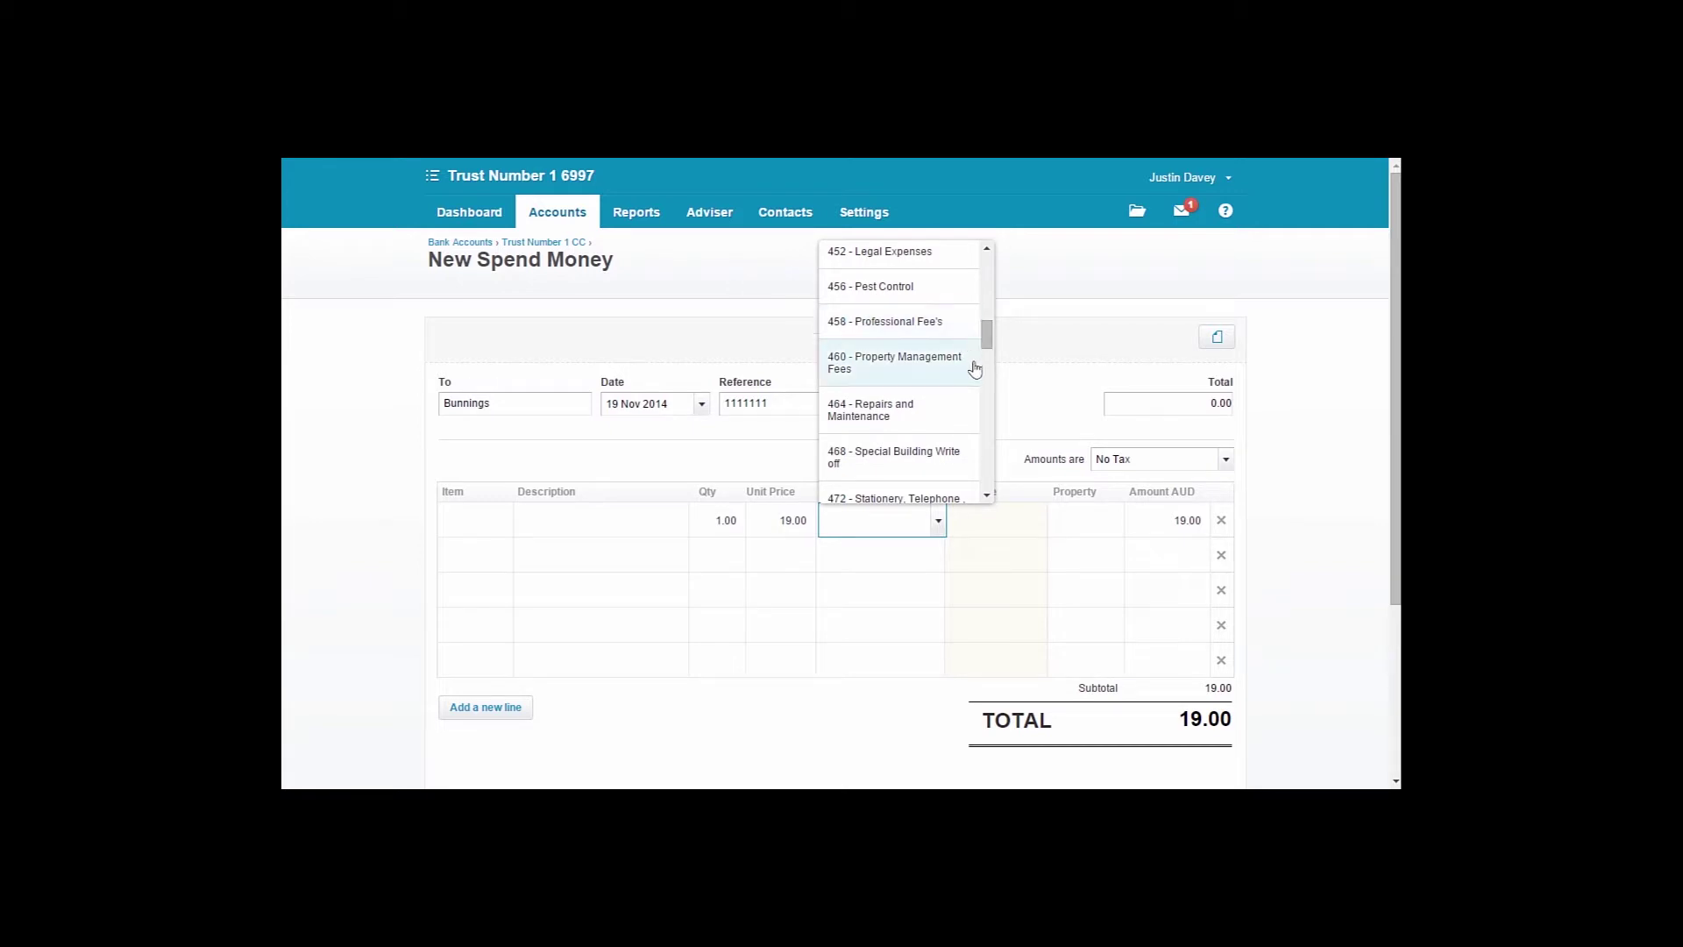
left_click(936, 412)
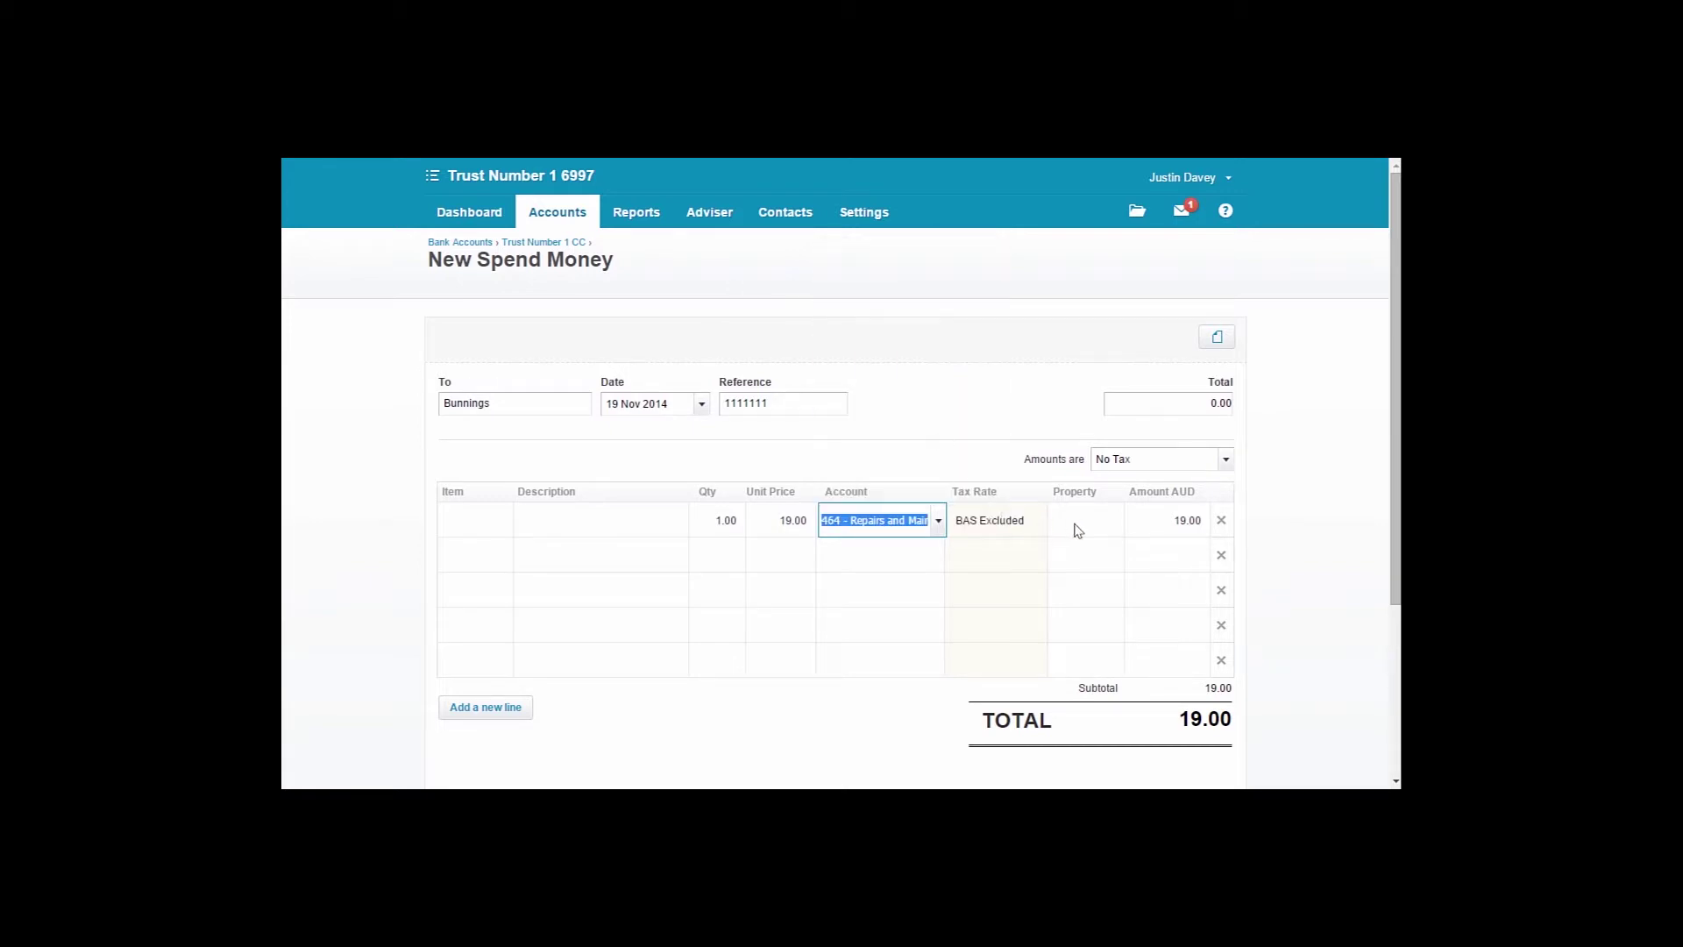
left_click(1107, 523)
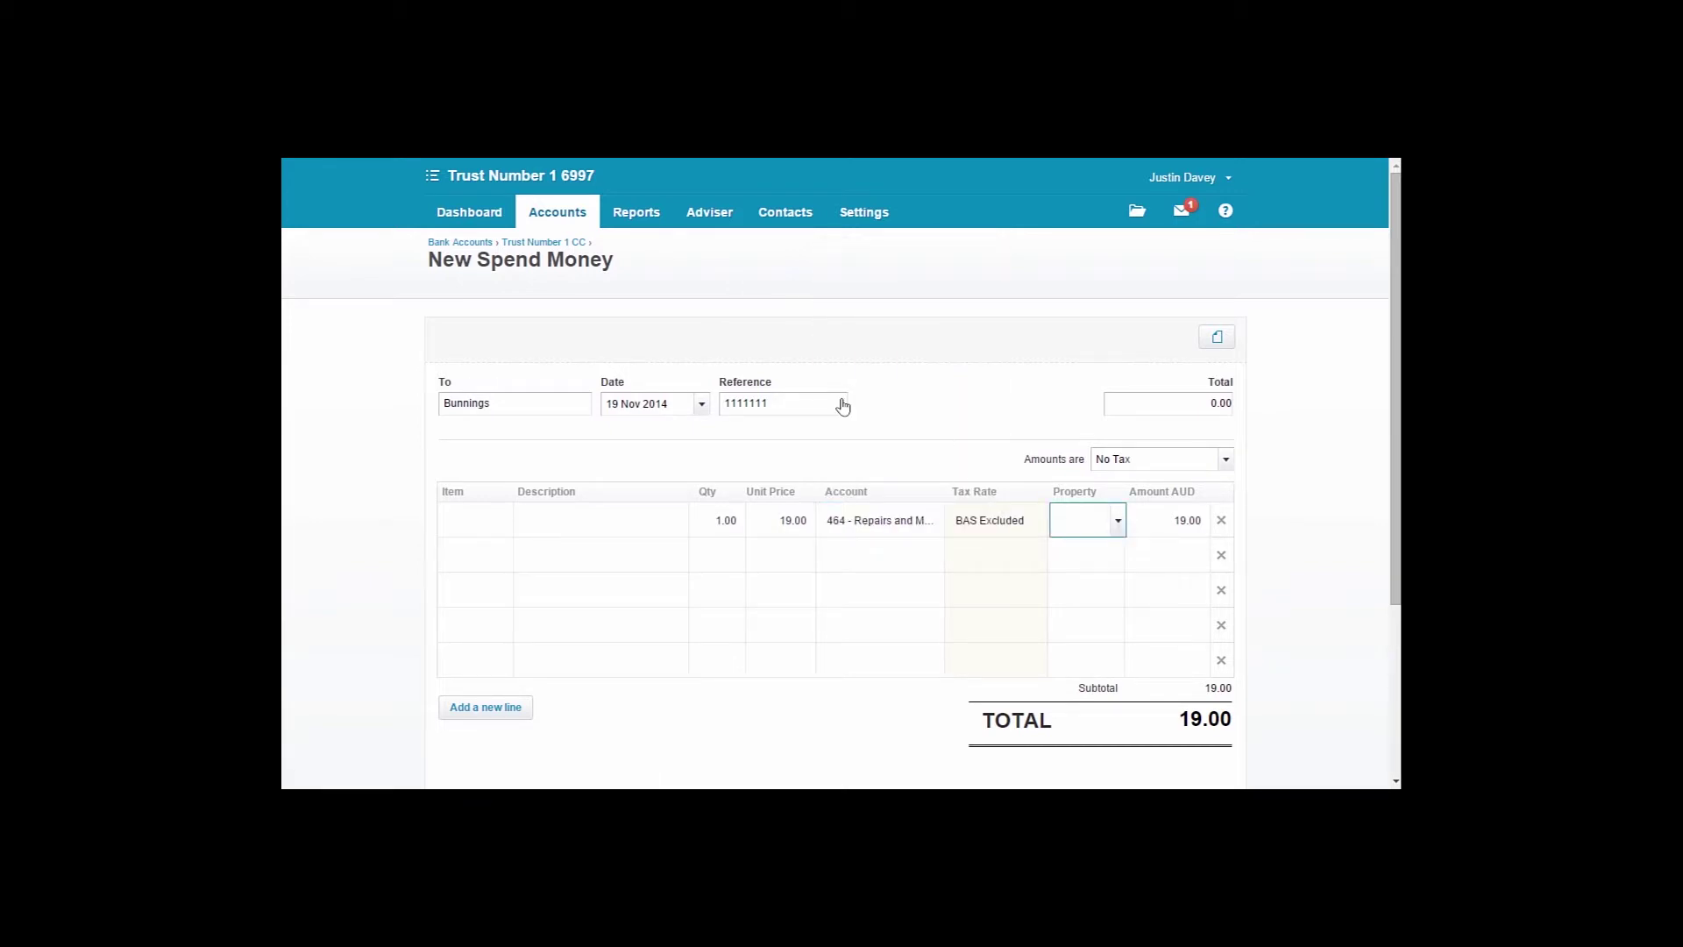
left_click(1119, 524)
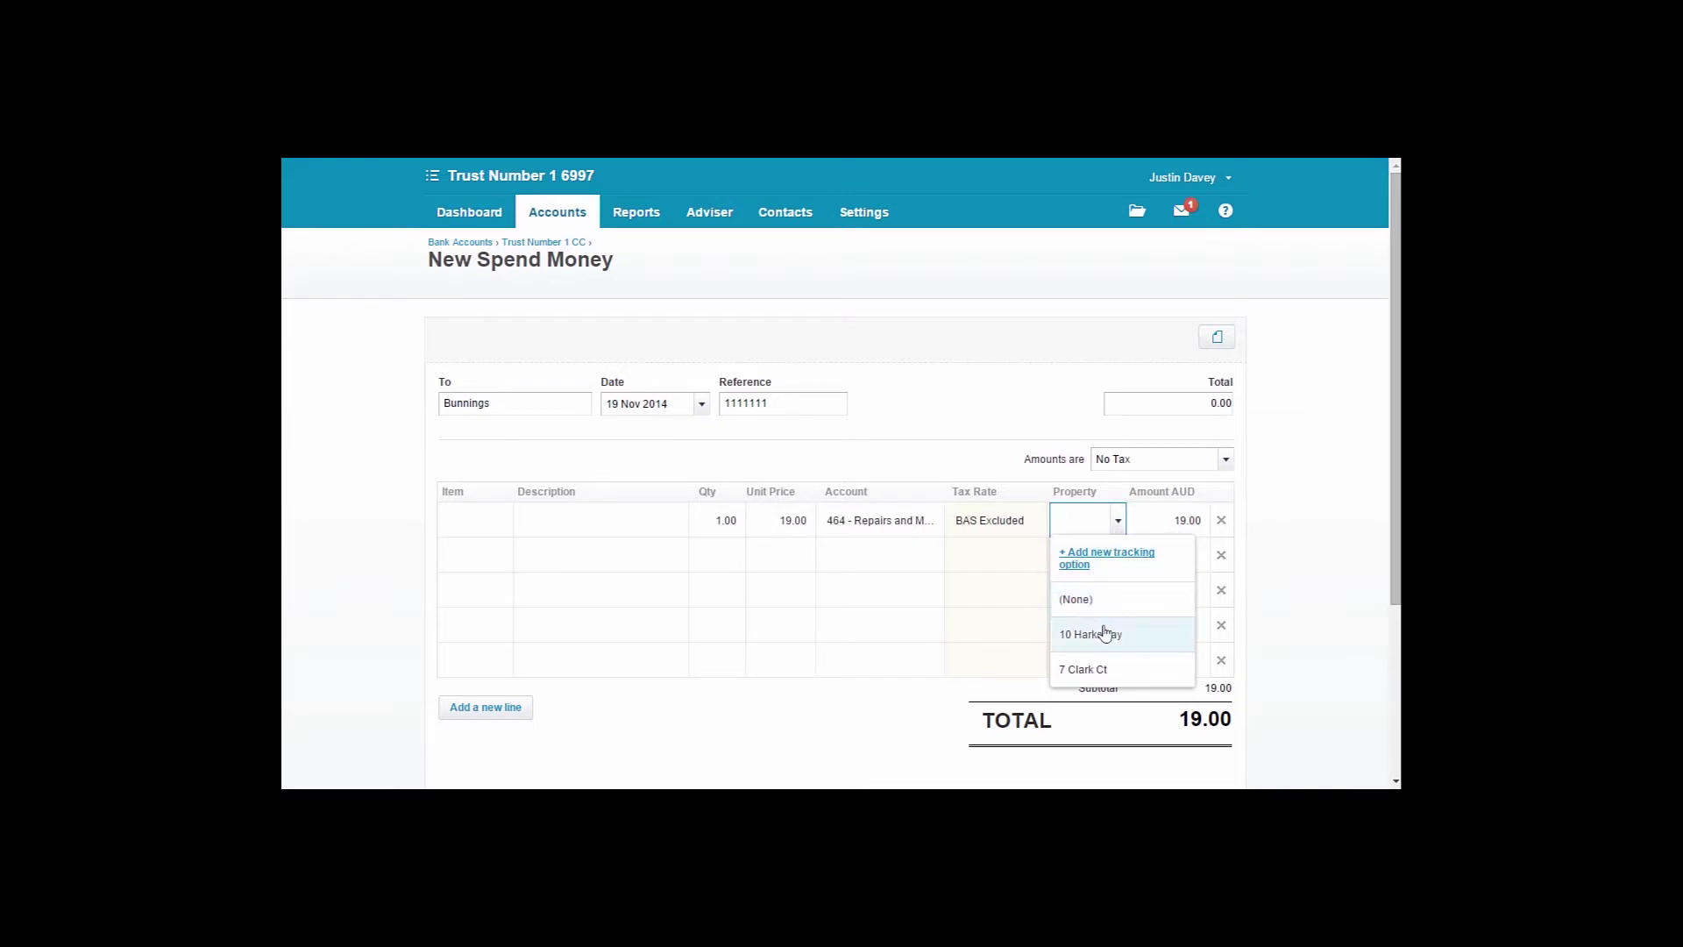
left_click(1102, 671)
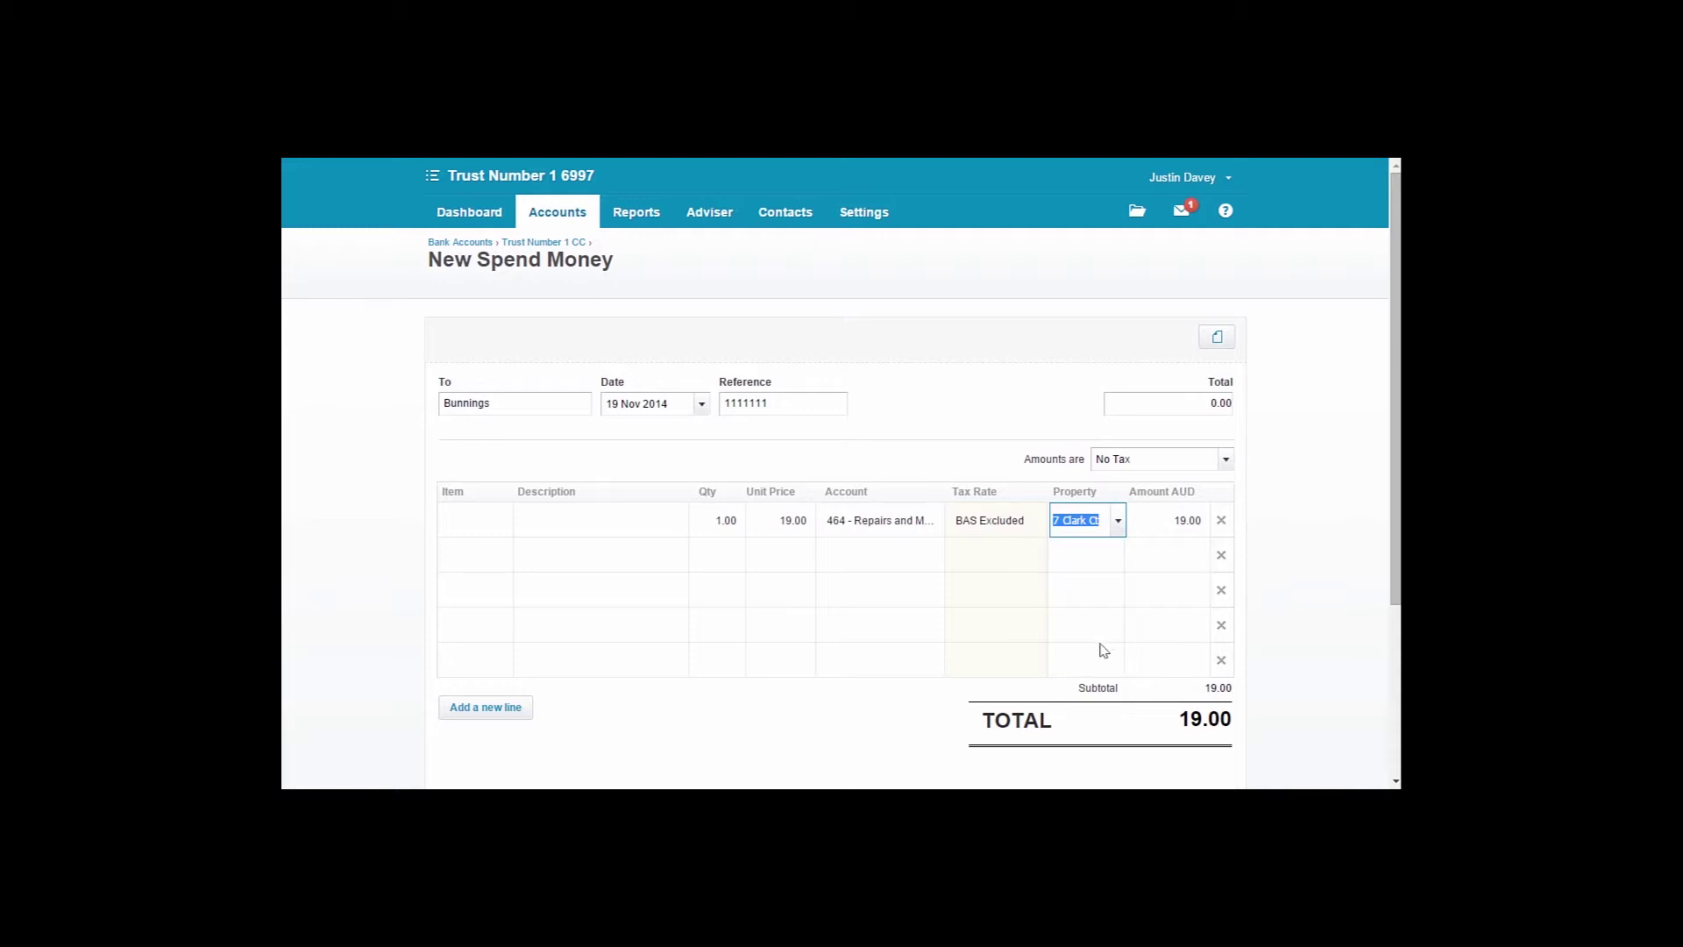
scroll(854, 657, "down", 1)
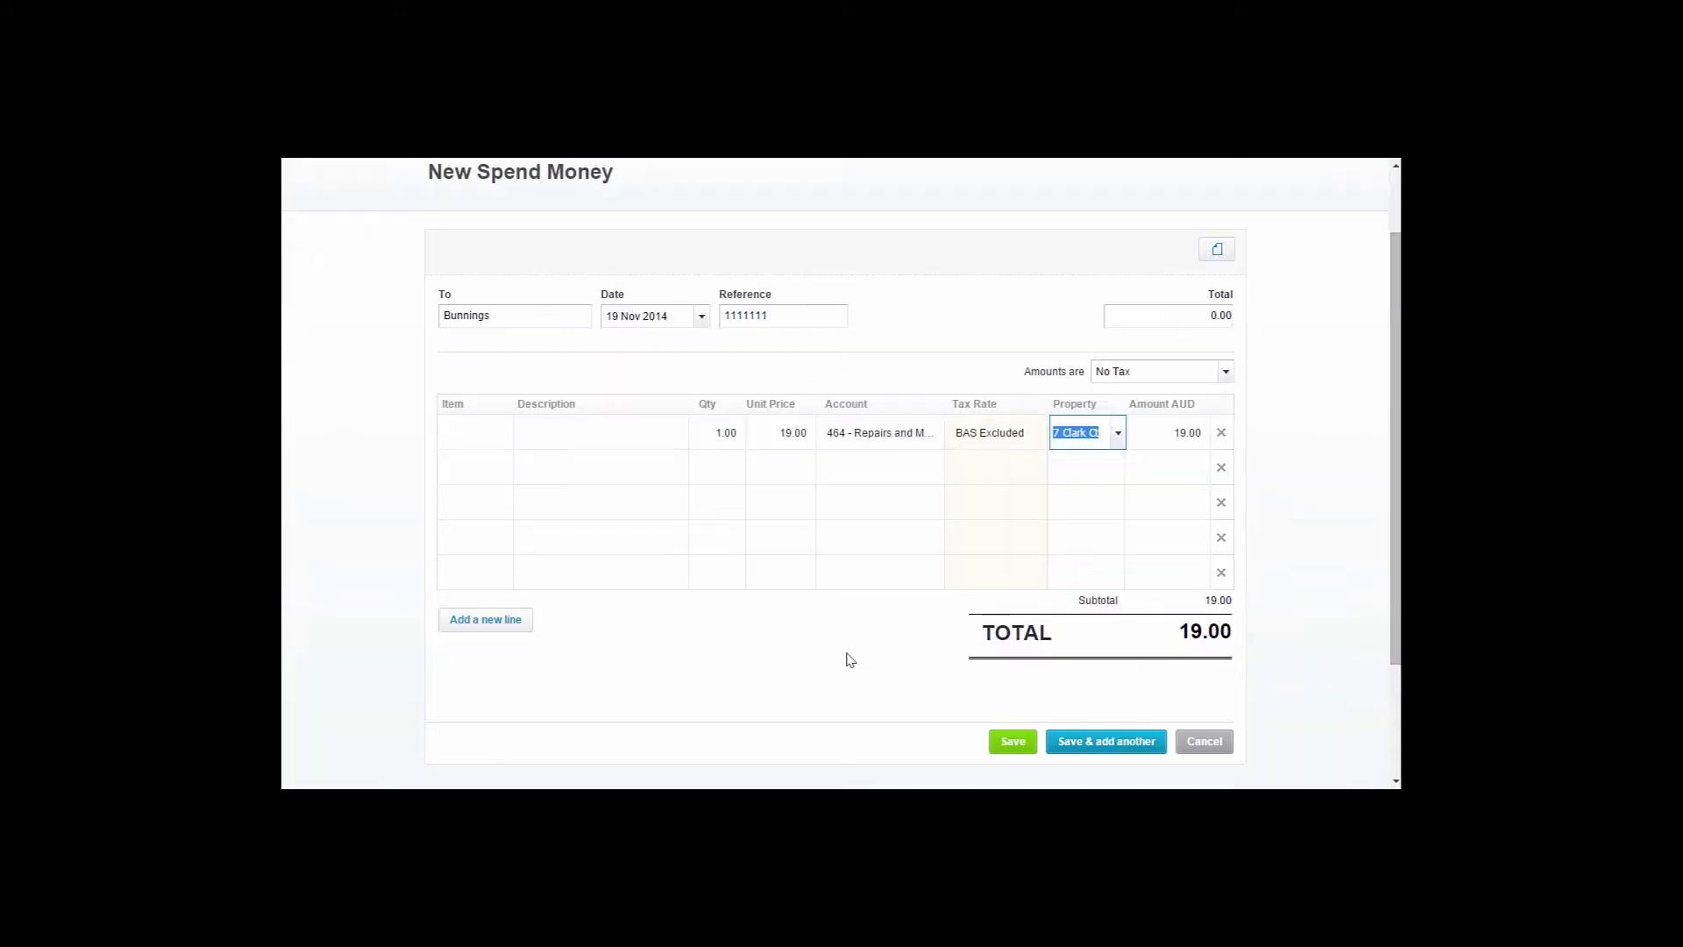
left_click(1012, 741)
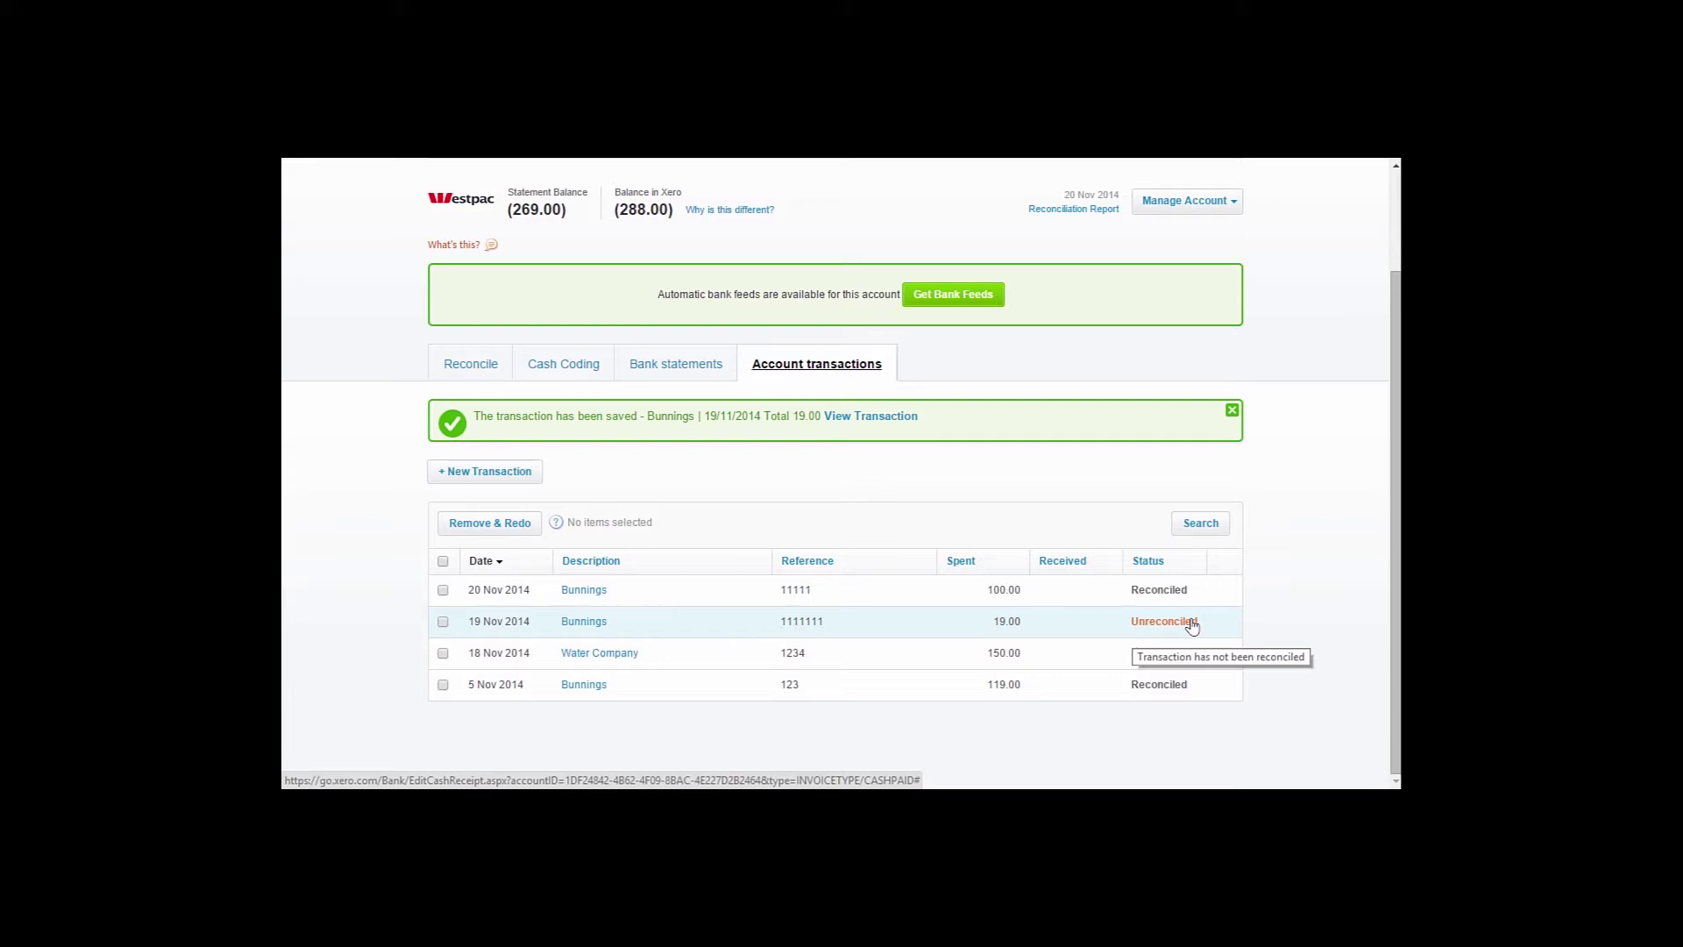
Scroll back up from the account transactions and return to the Trust Number 1 6997 dashboard
scroll(1193, 624, "up", 2)
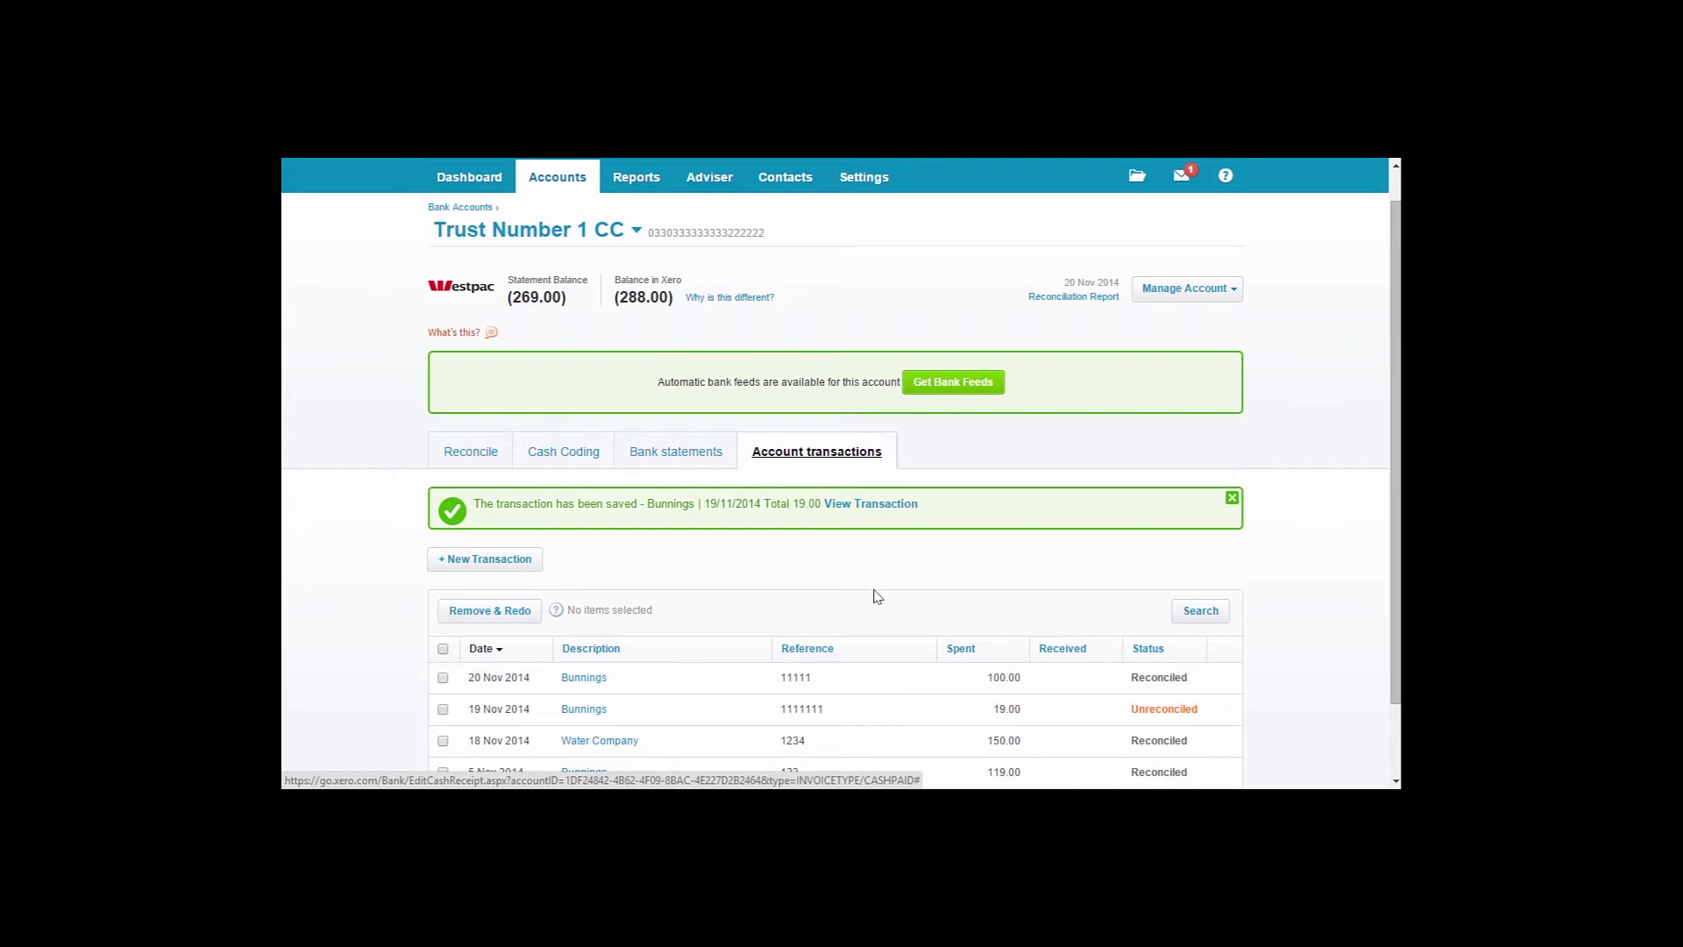
scroll(756, 589, "up", 1)
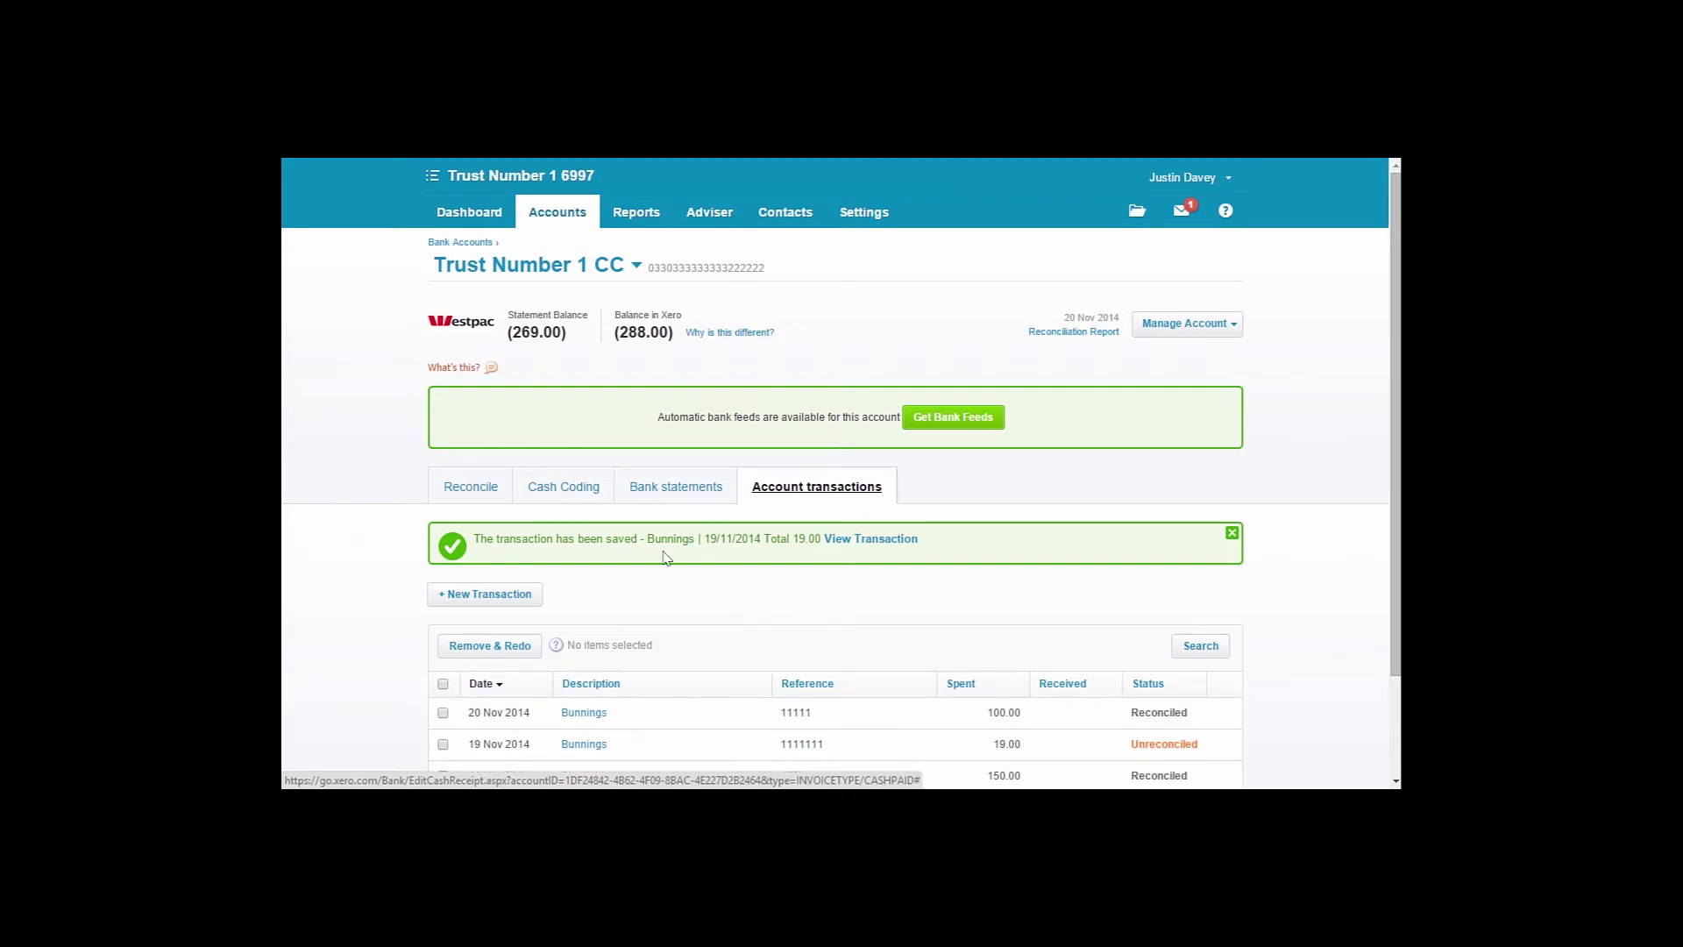
left_click(461, 221)
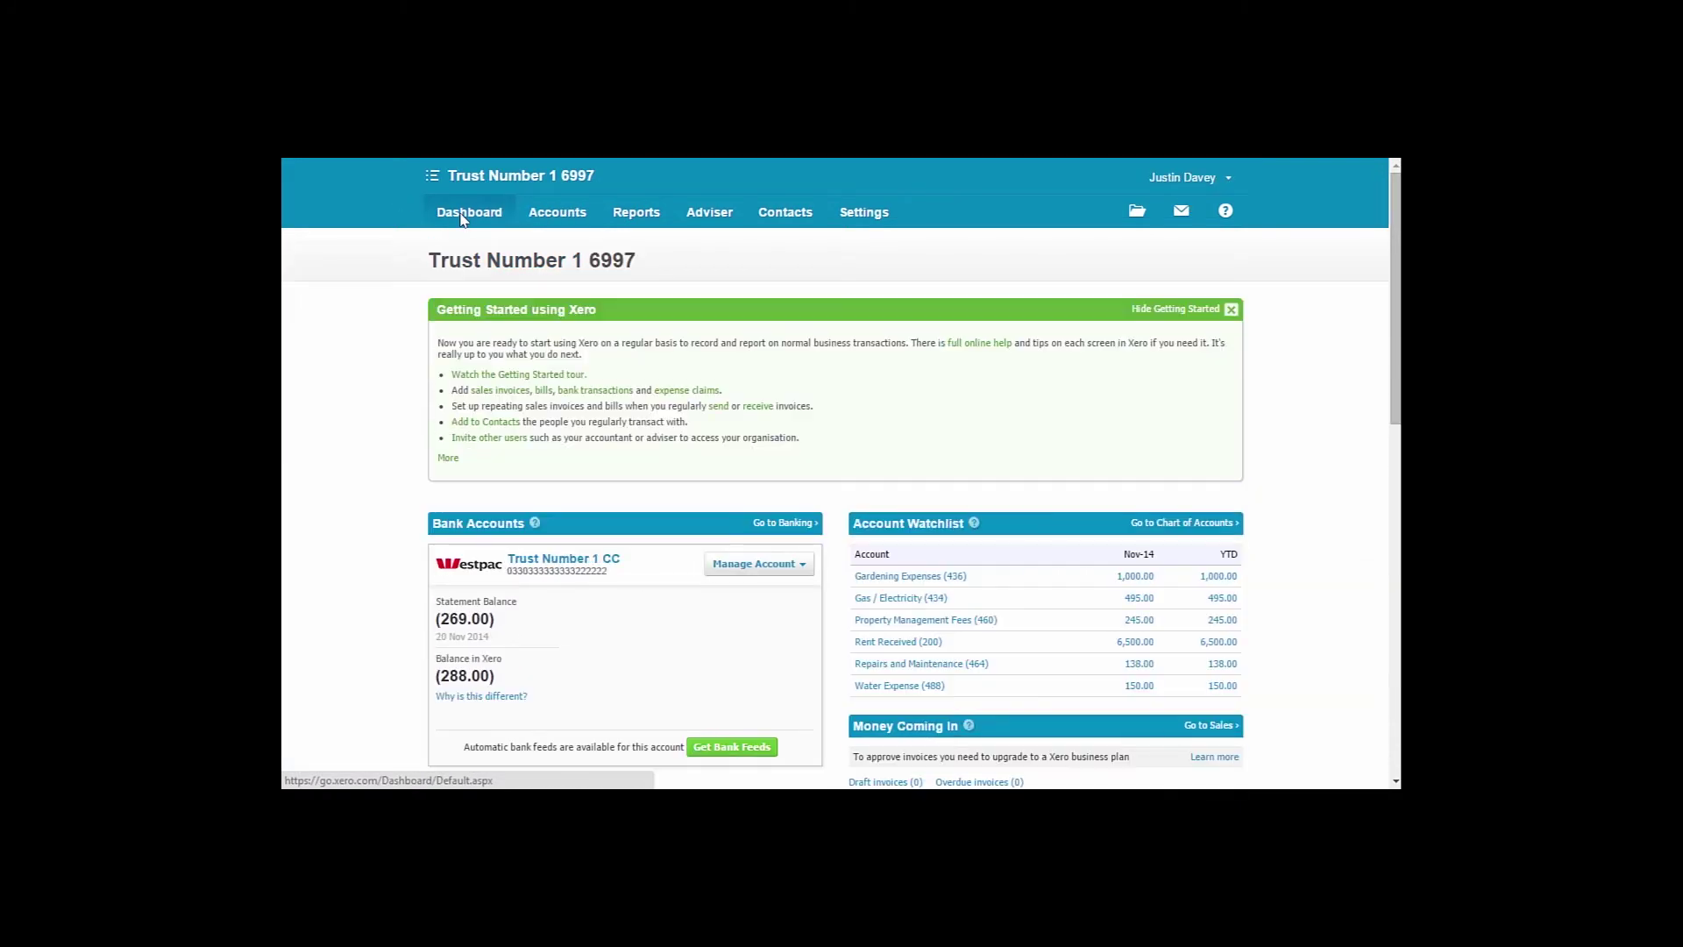
Review the dashboard's bank account panels, including Trust number 1 Transaction Account, then bring up Reports
scroll(460, 371, "down", 4)
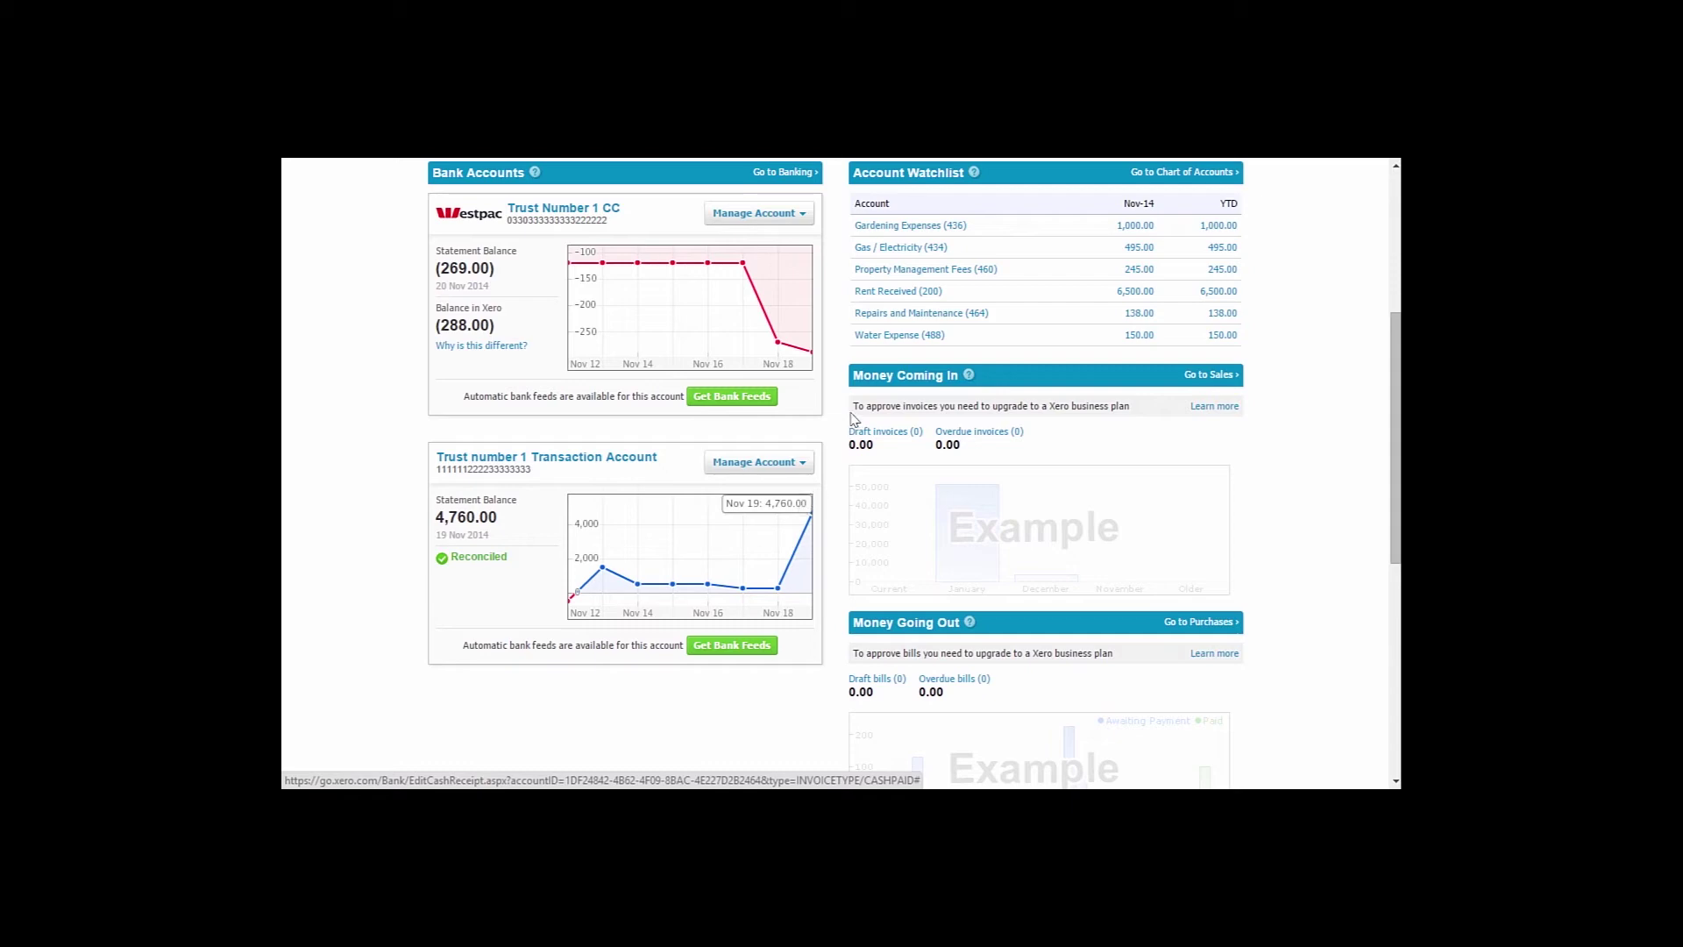
scroll(831, 398, "up", 1)
scroll(831, 397, "up", 3)
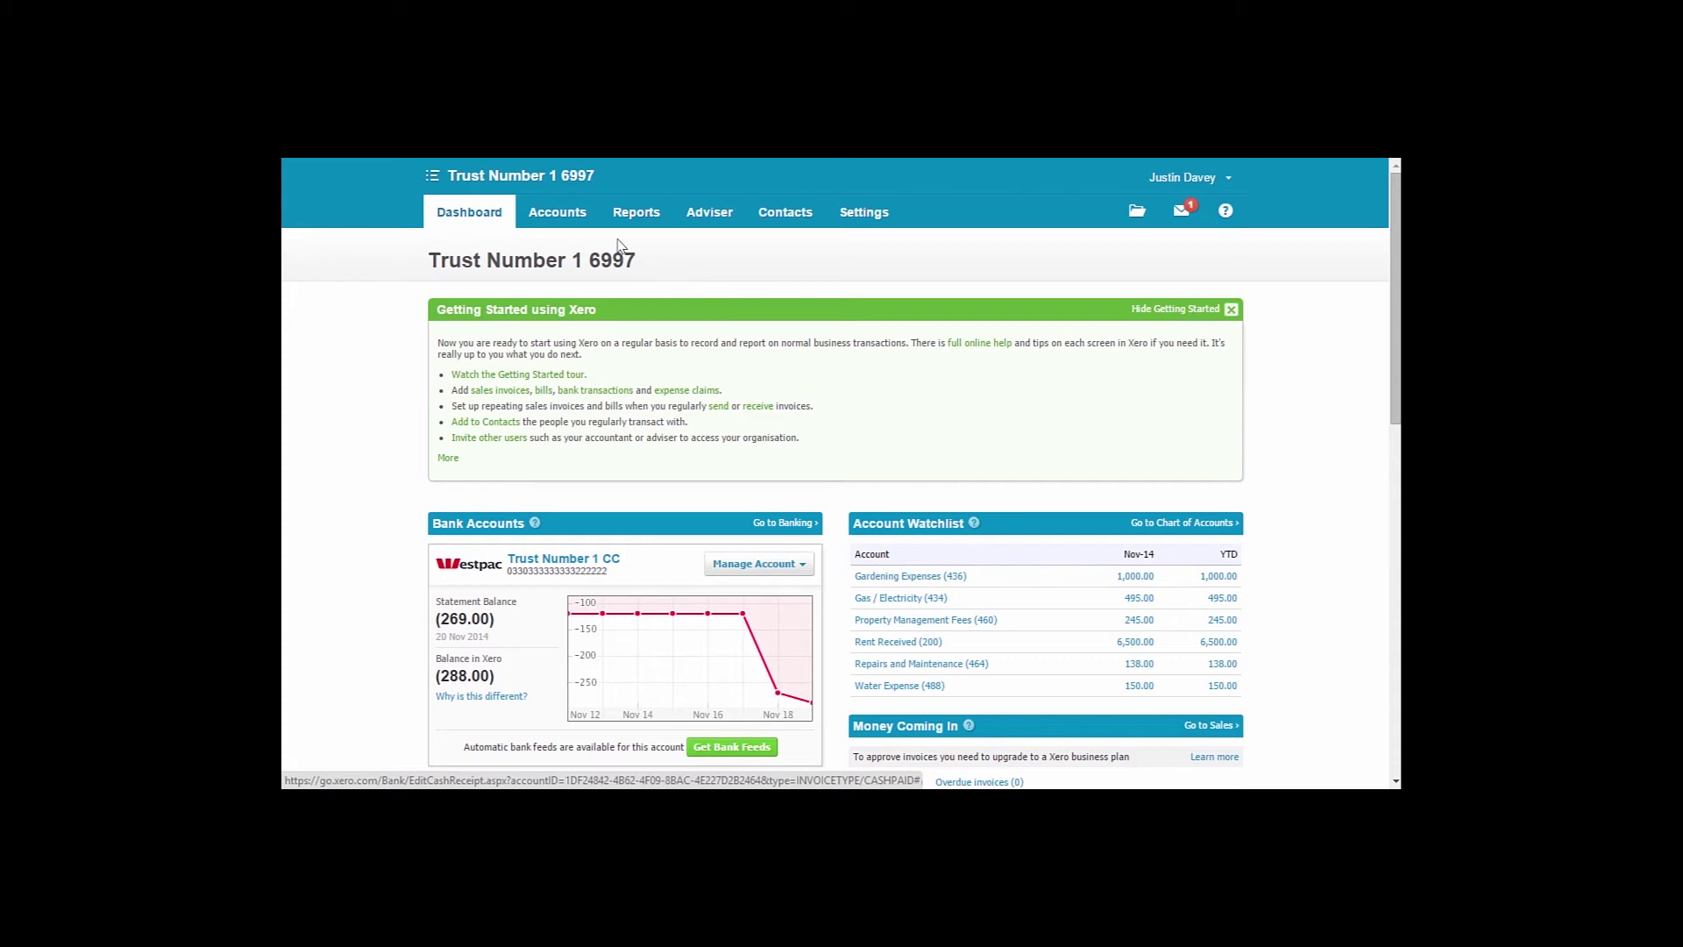
left_click(637, 212)
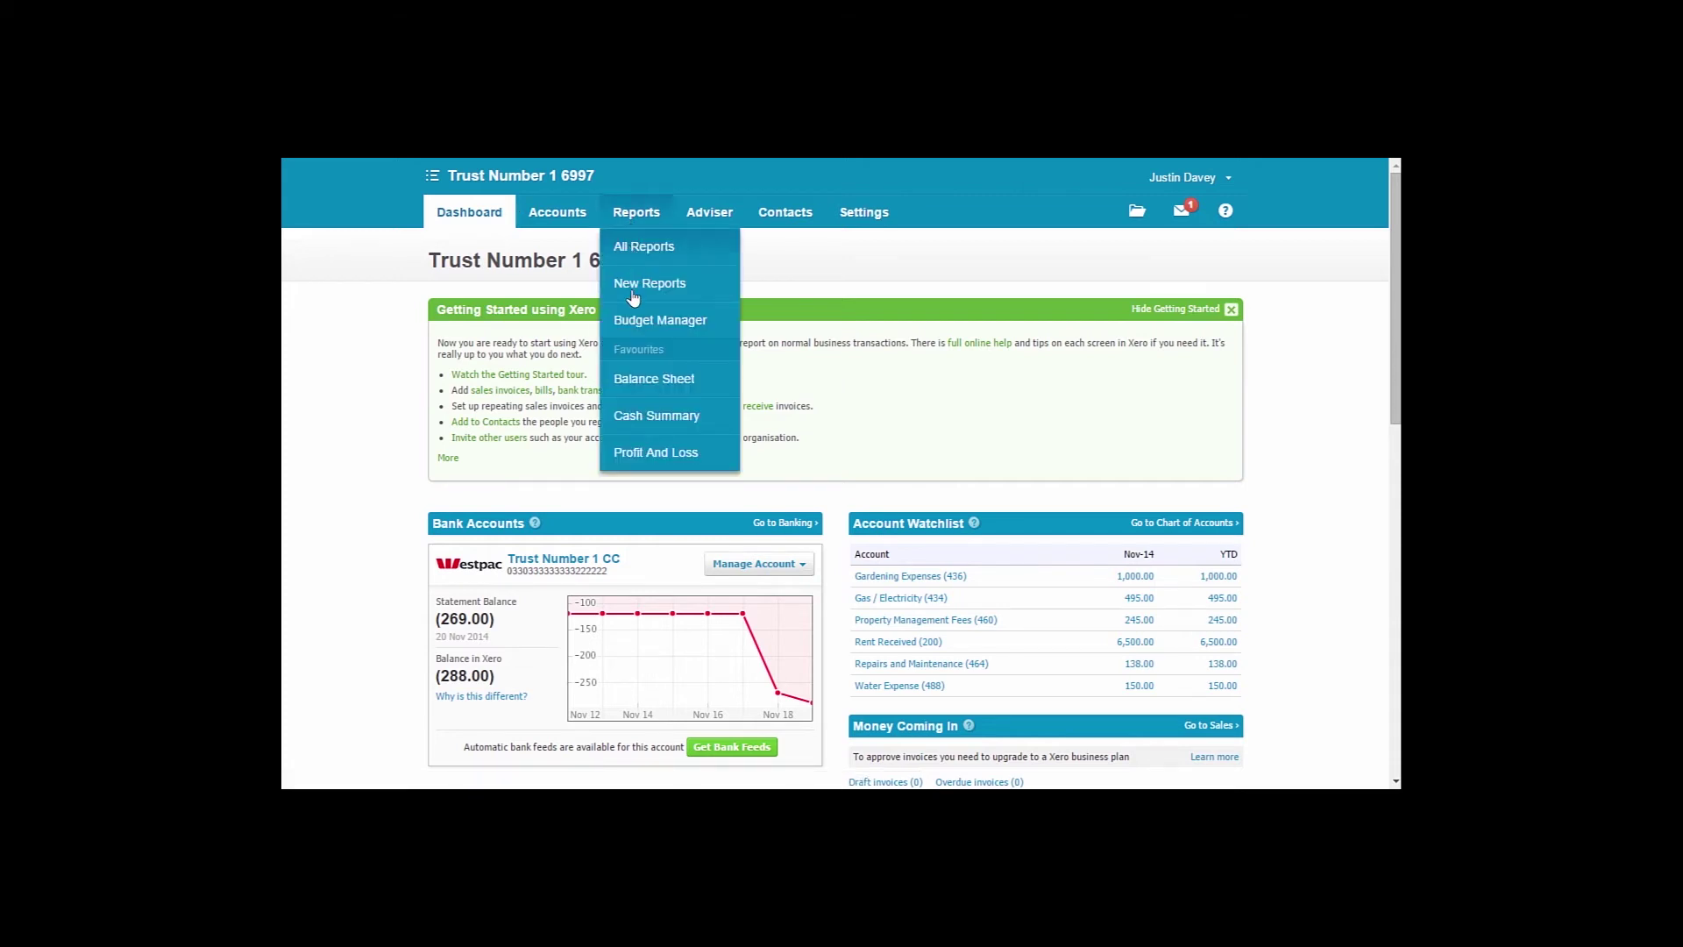
Open the Profit And Loss report and highlight the organisation name in its heading
left_click(638, 454)
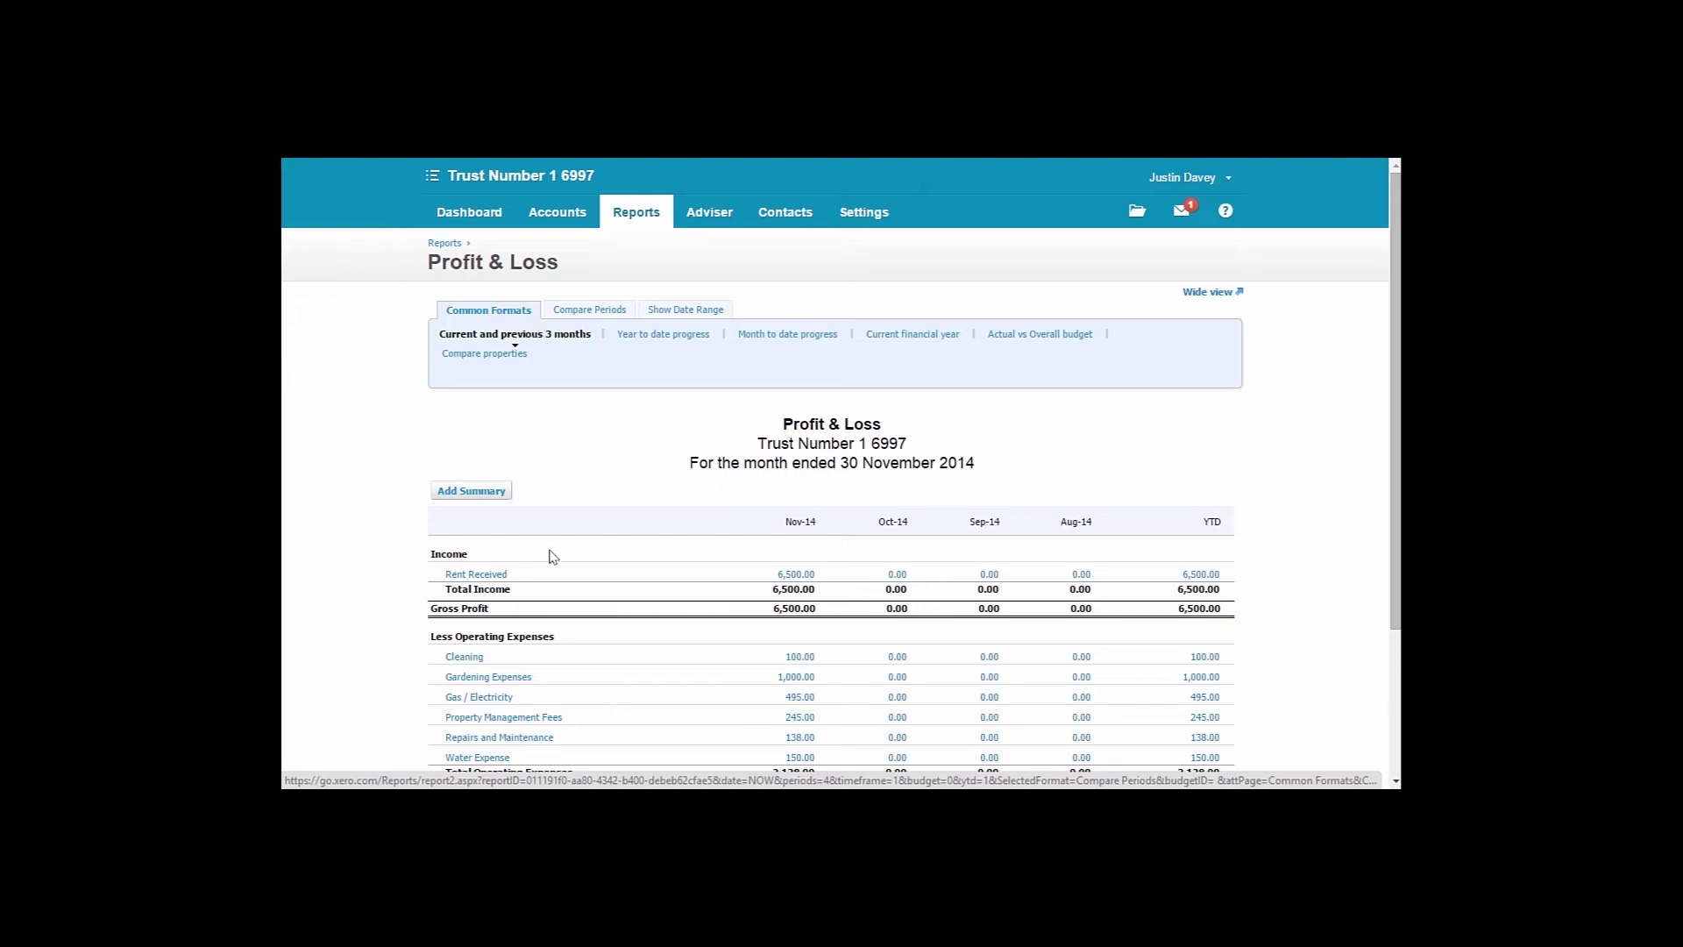
scroll(449, 506, "down", 1)
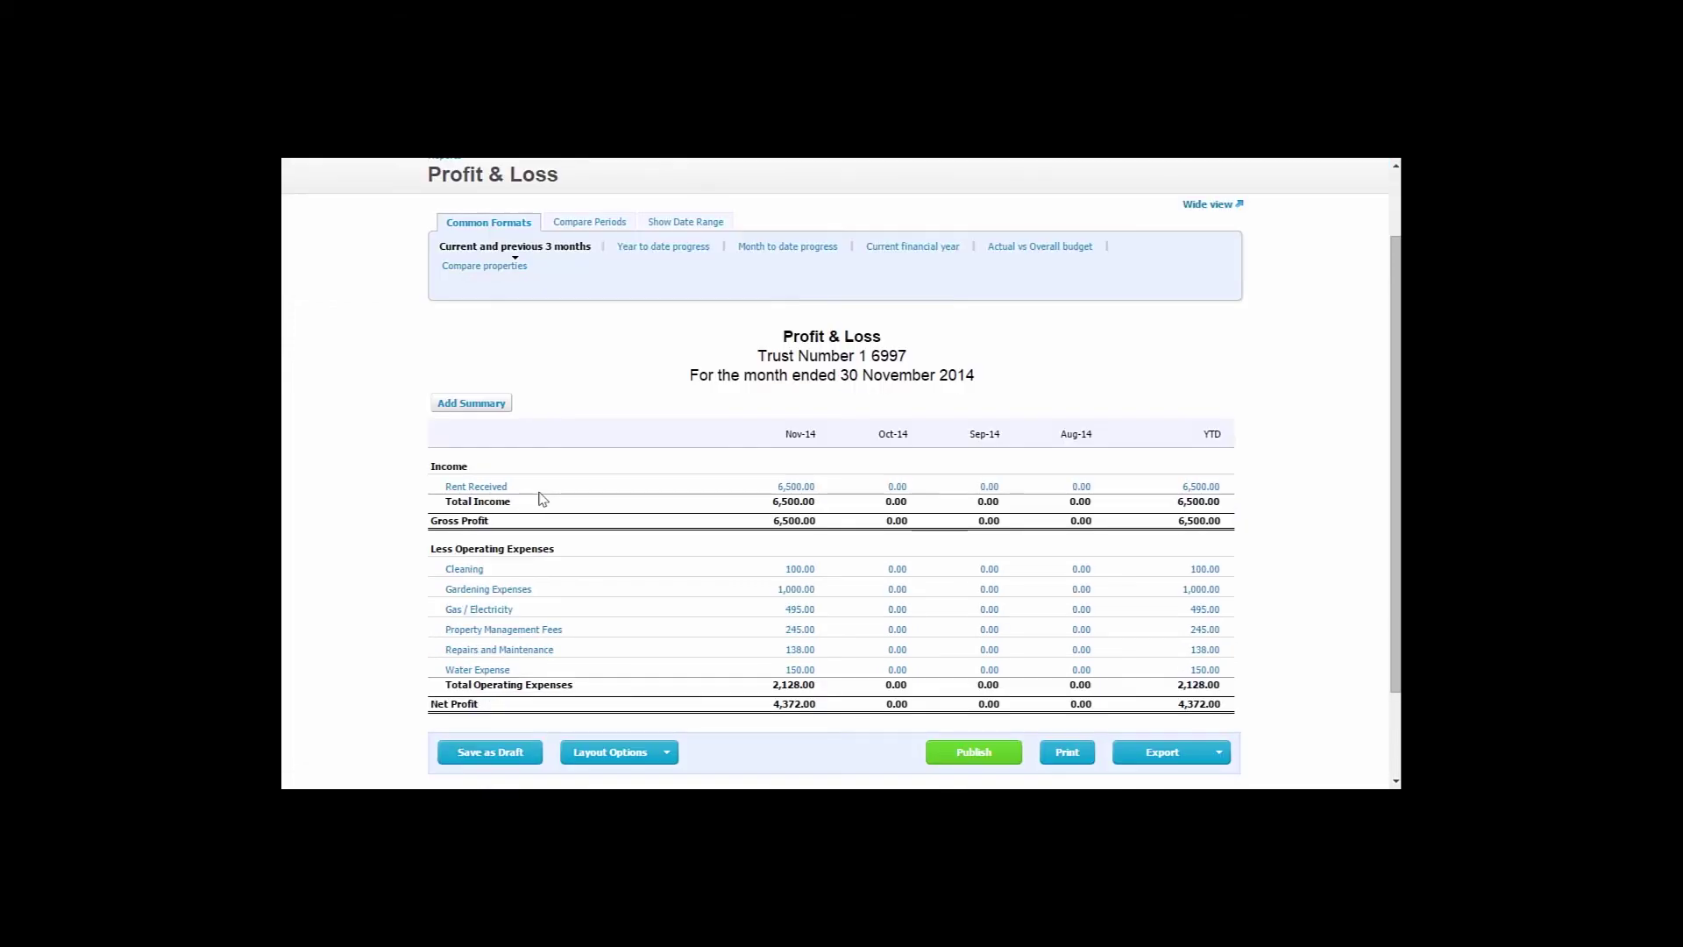
double_click(771, 356)
left_click_drag(815, 356, 909, 358)
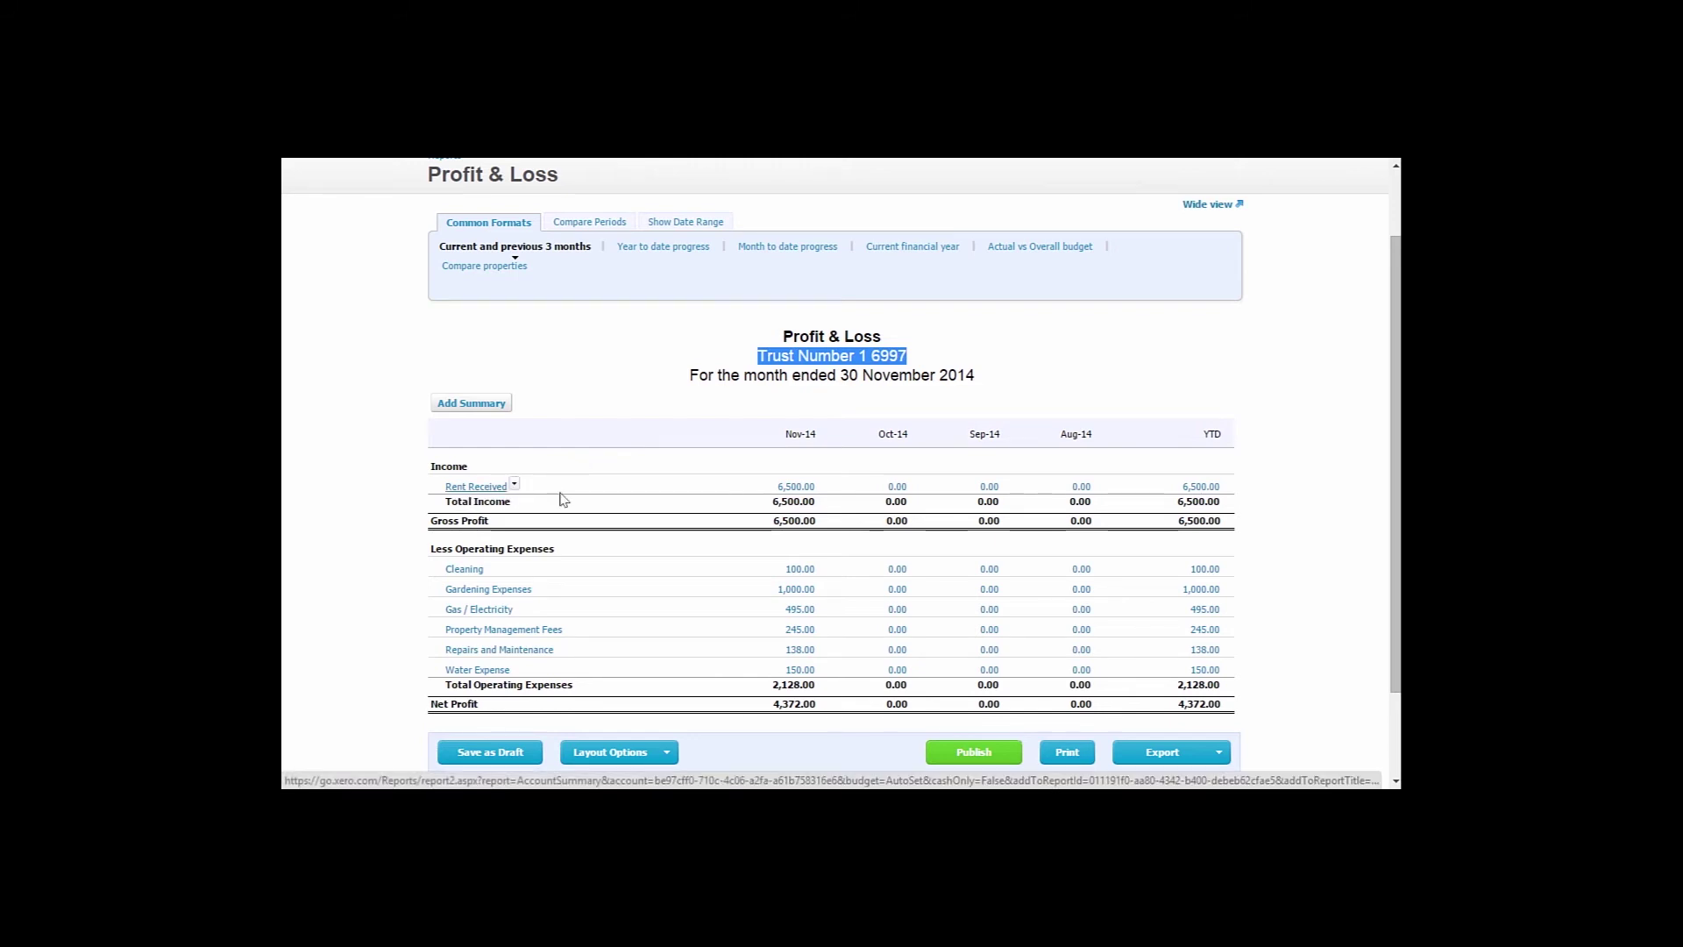
mouse_move(792, 491)
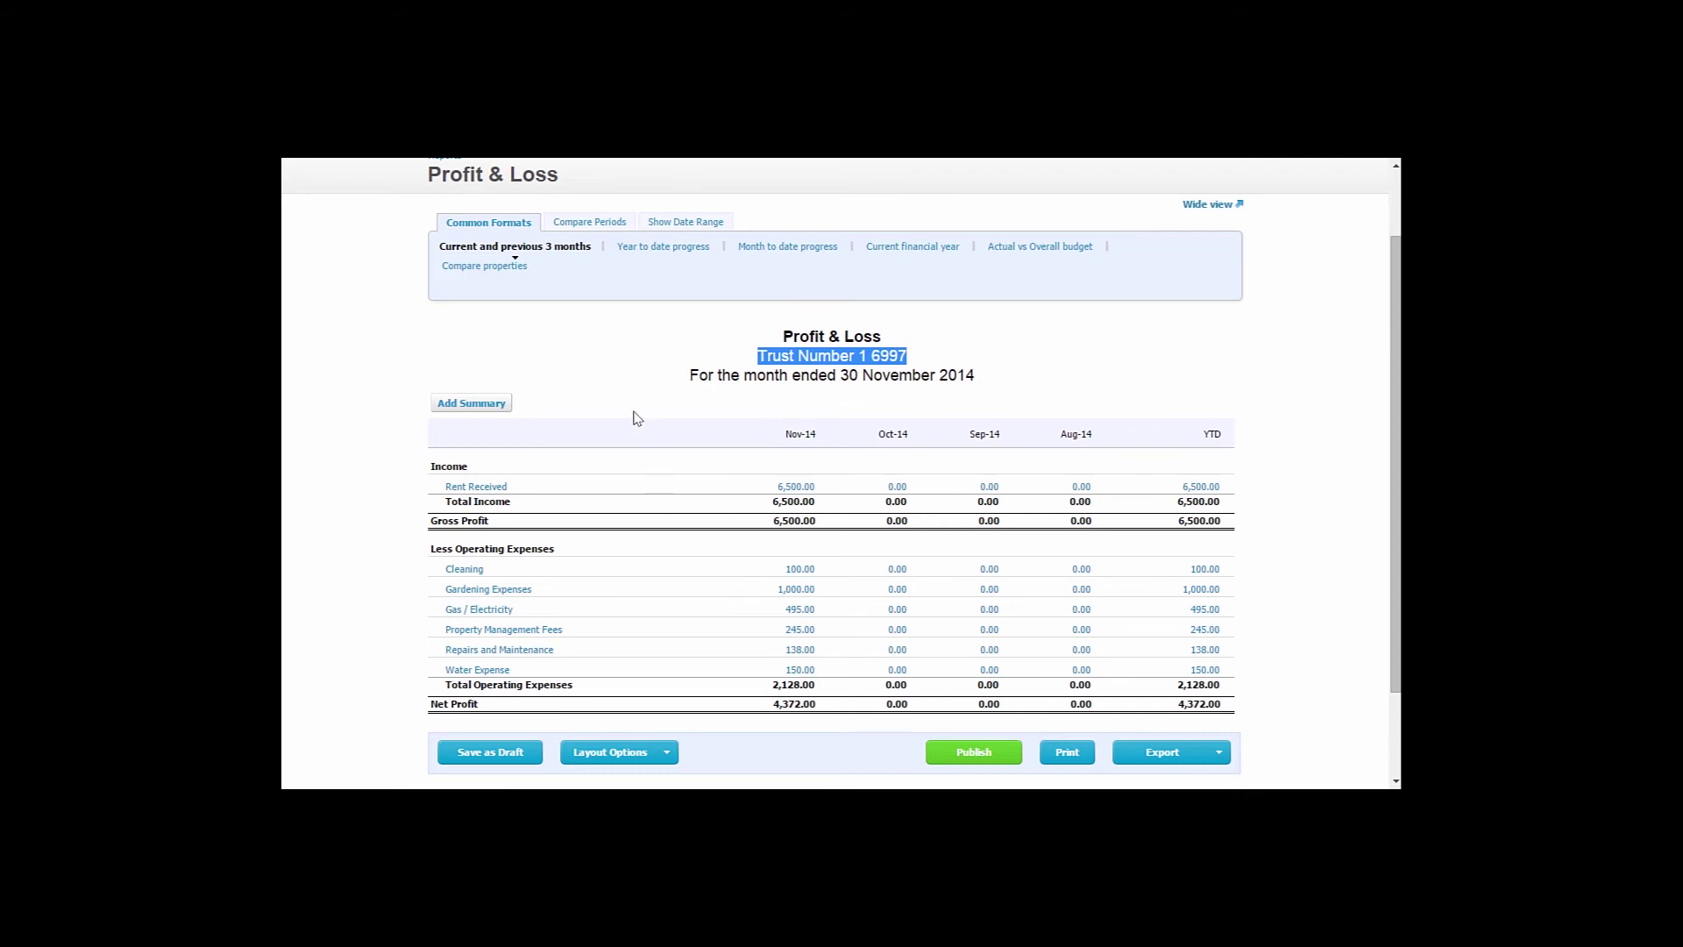
Clear the highlight and switch the Profit & Loss to the Compare properties format
left_click(518, 334)
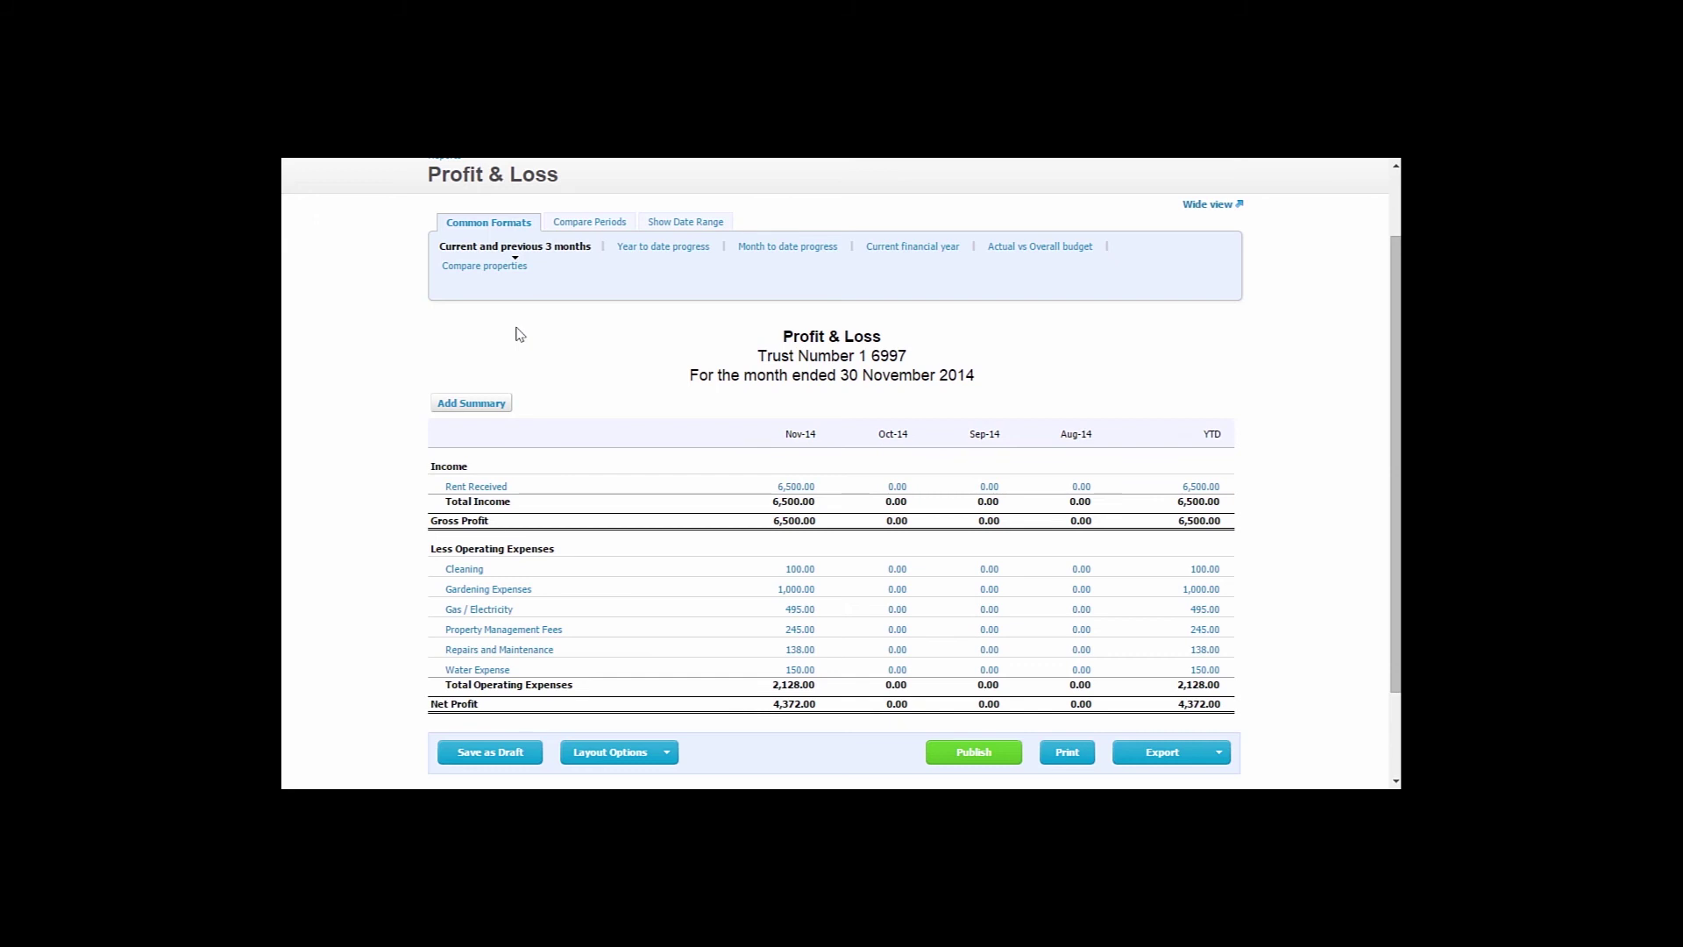
scroll(631, 418, "up", 1)
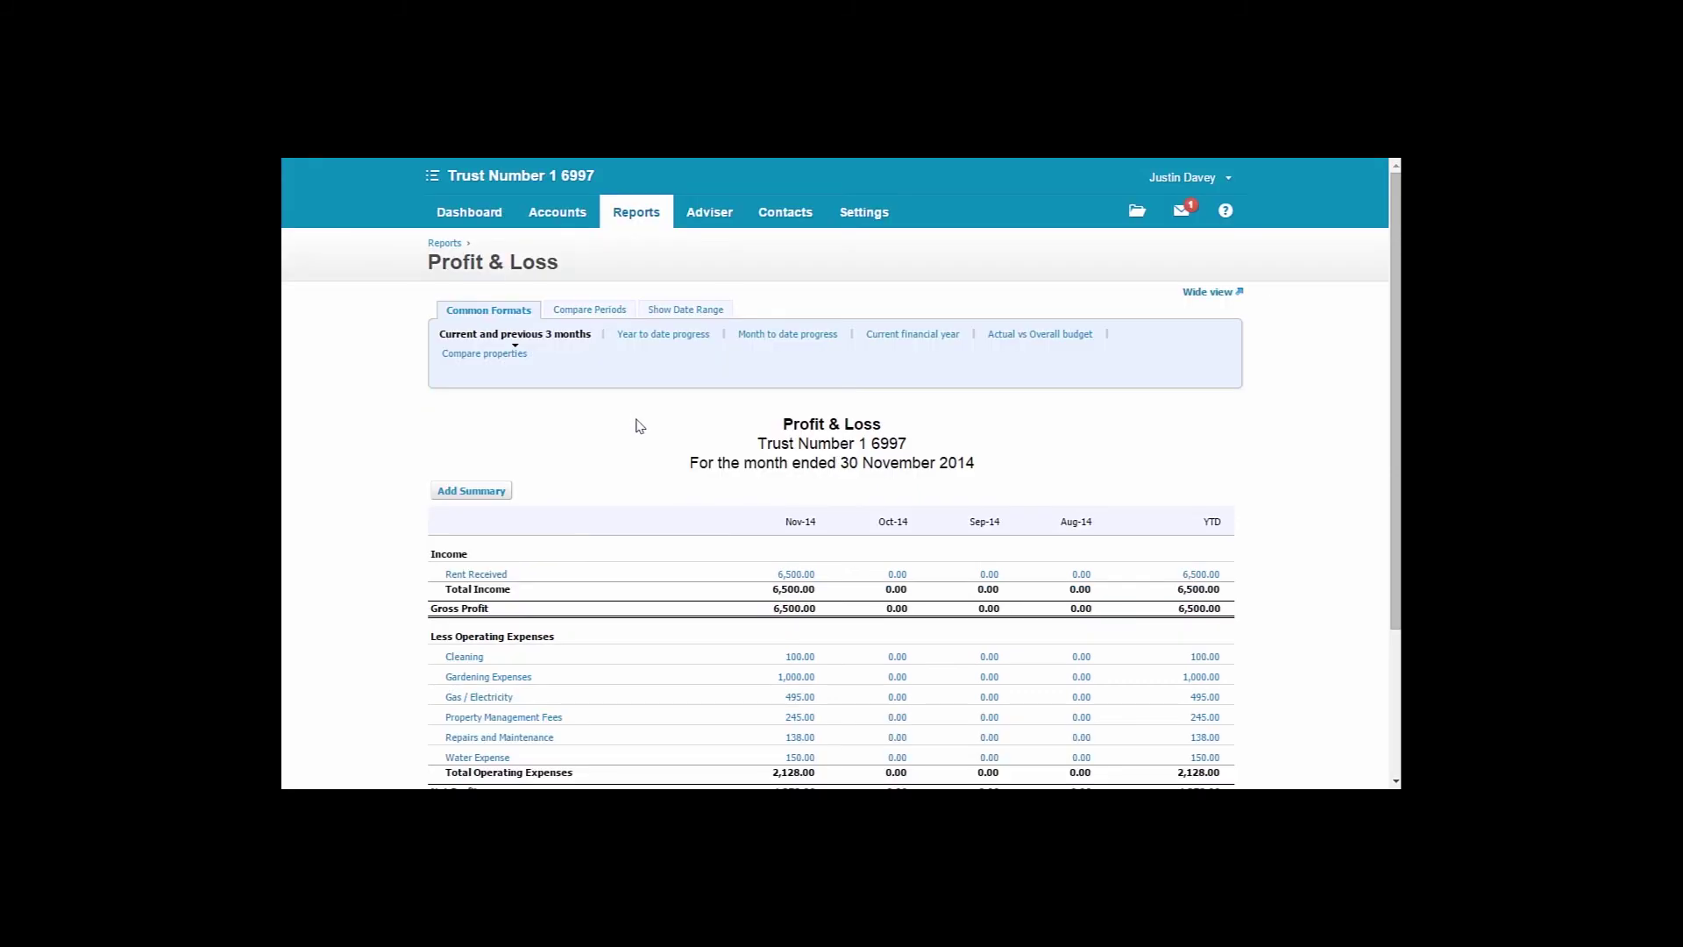
left_click(514, 354)
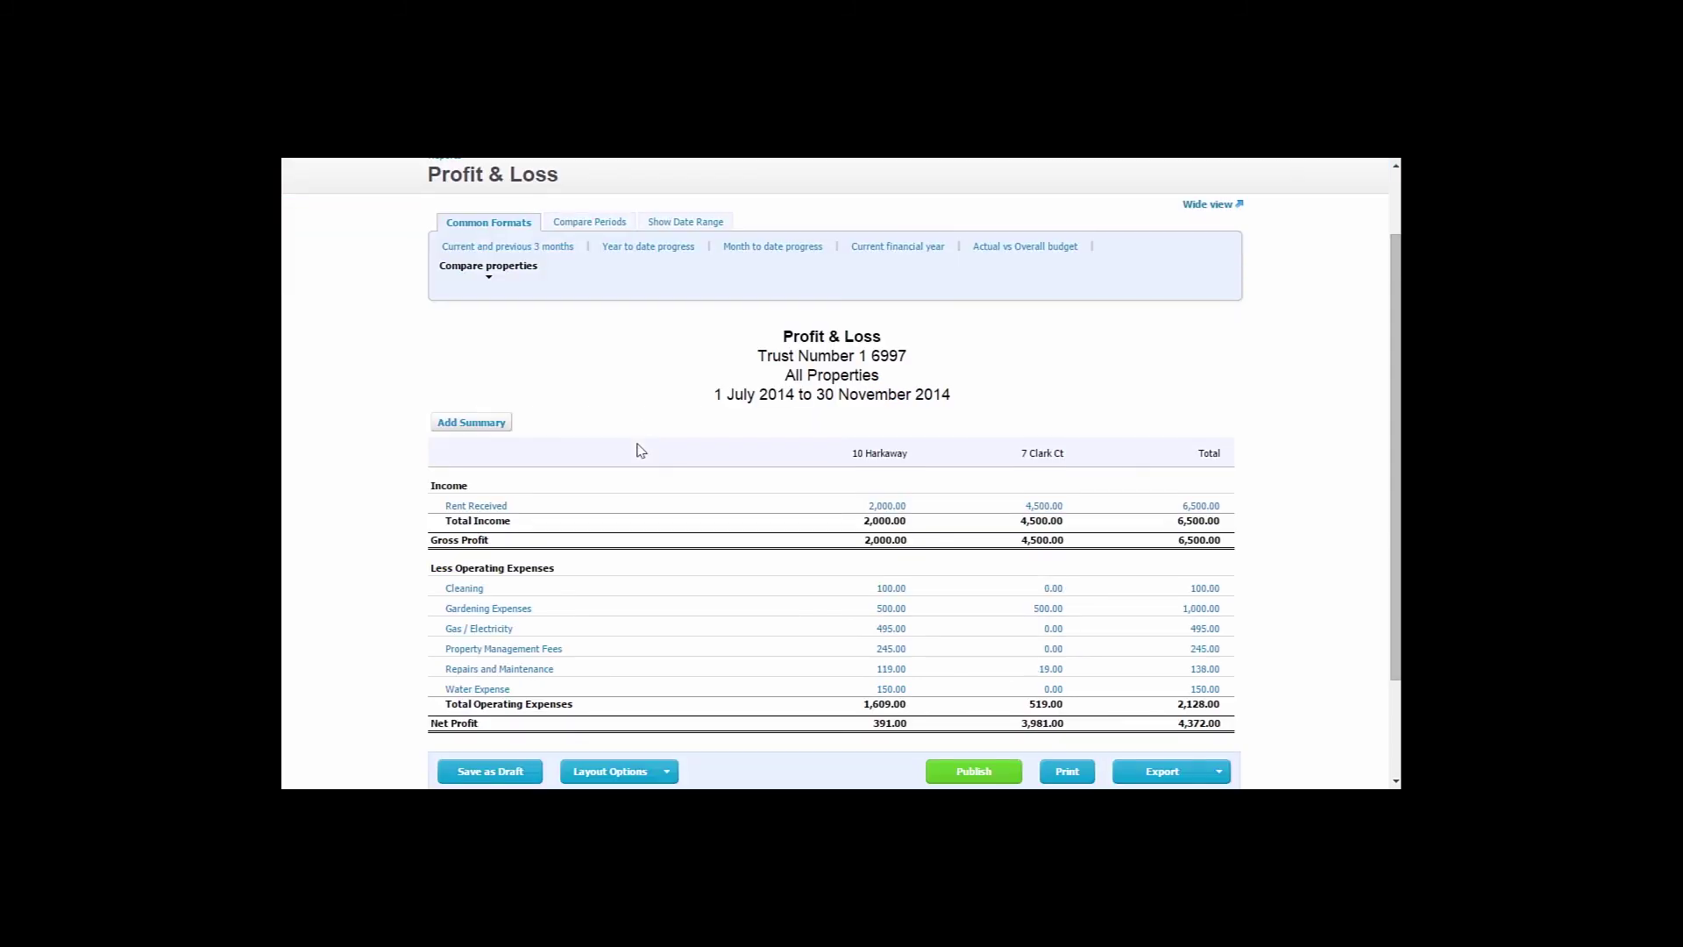
scroll(636, 447, "down", 1)
left_click_drag(875, 724, 929, 730)
left_click(778, 537)
left_click_drag(1021, 724, 1059, 727)
Go back to the organisation dashboard
scroll(1059, 727, "up", 2)
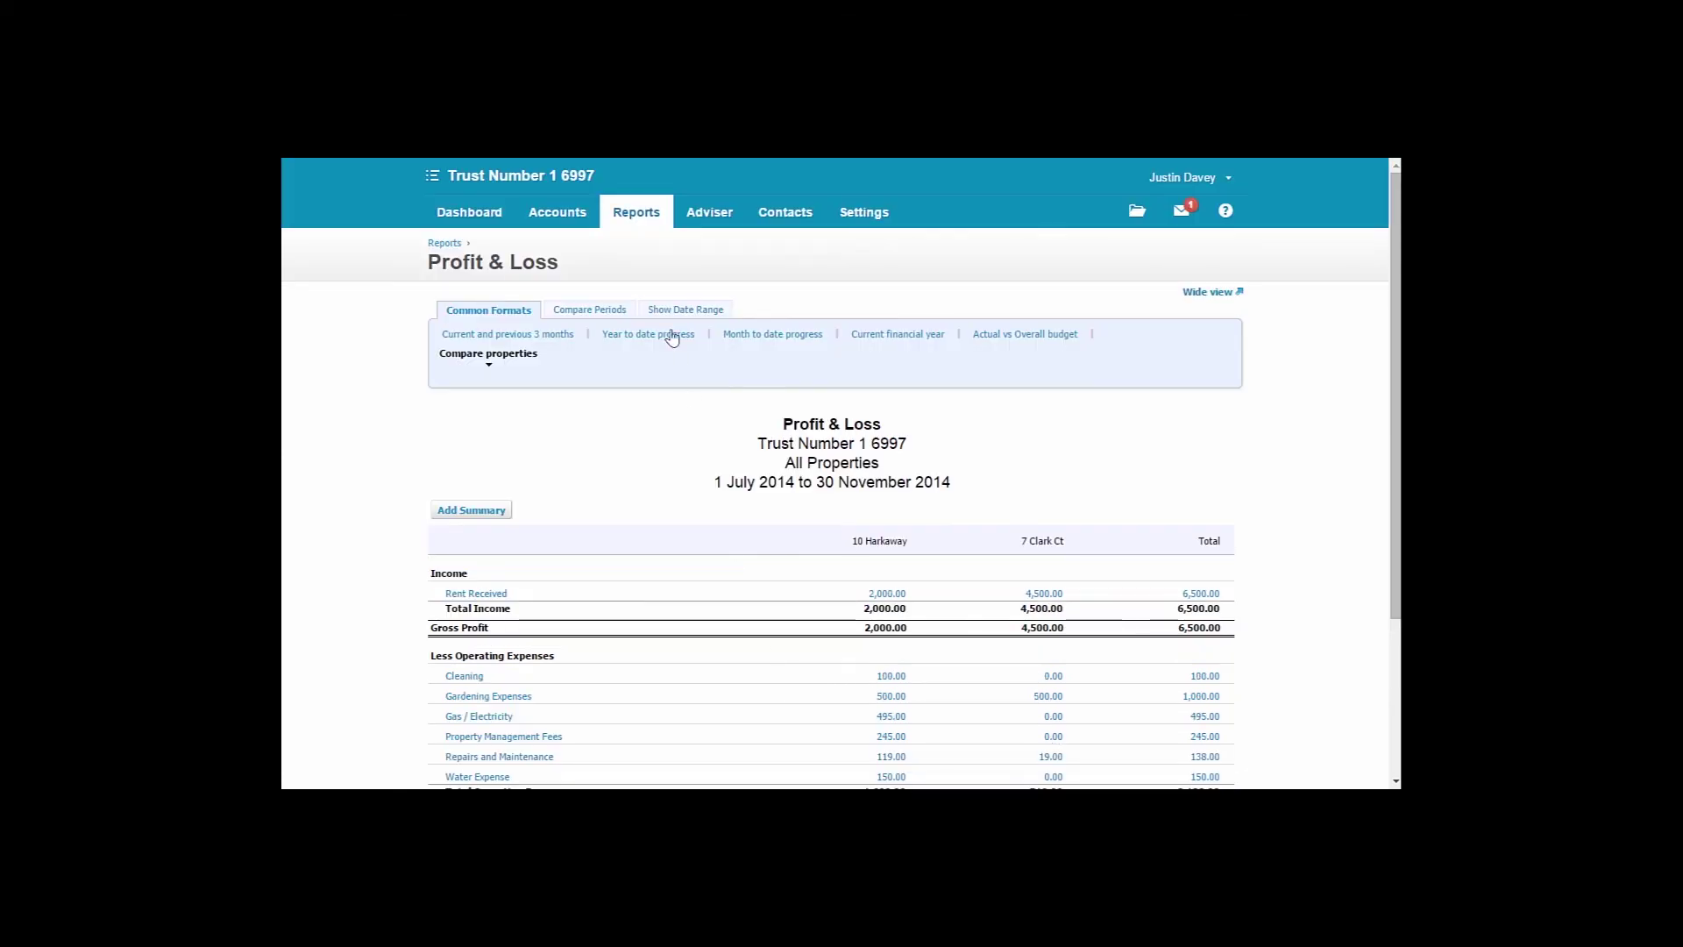
left_click(646, 218)
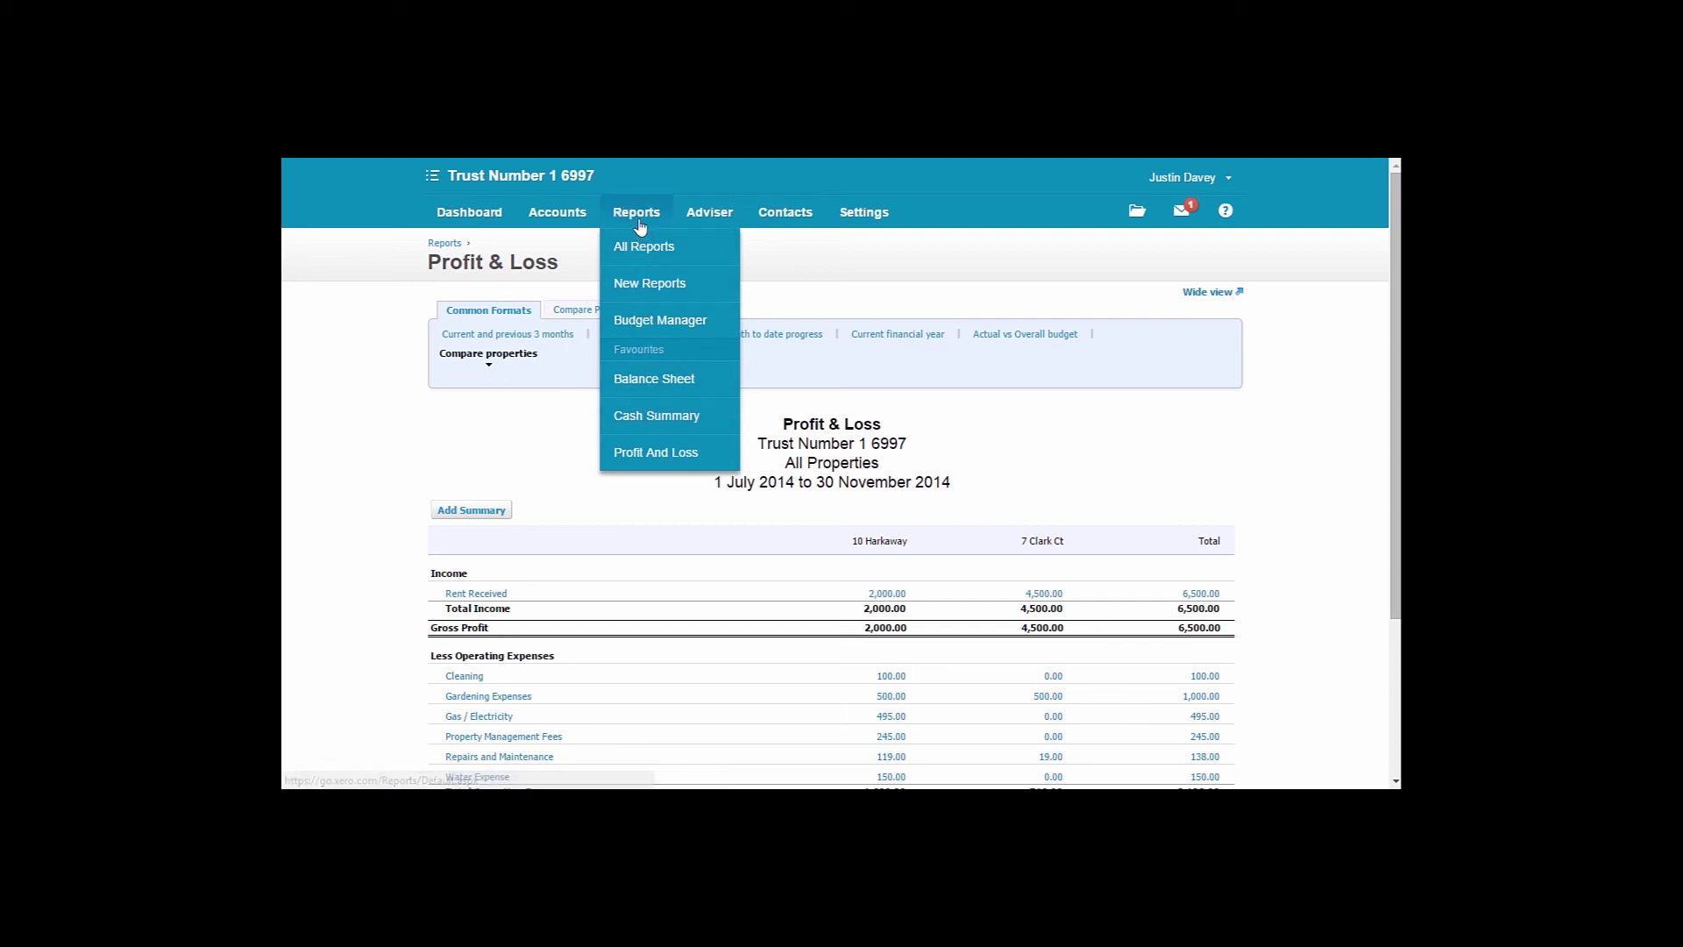
left_click(418, 204)
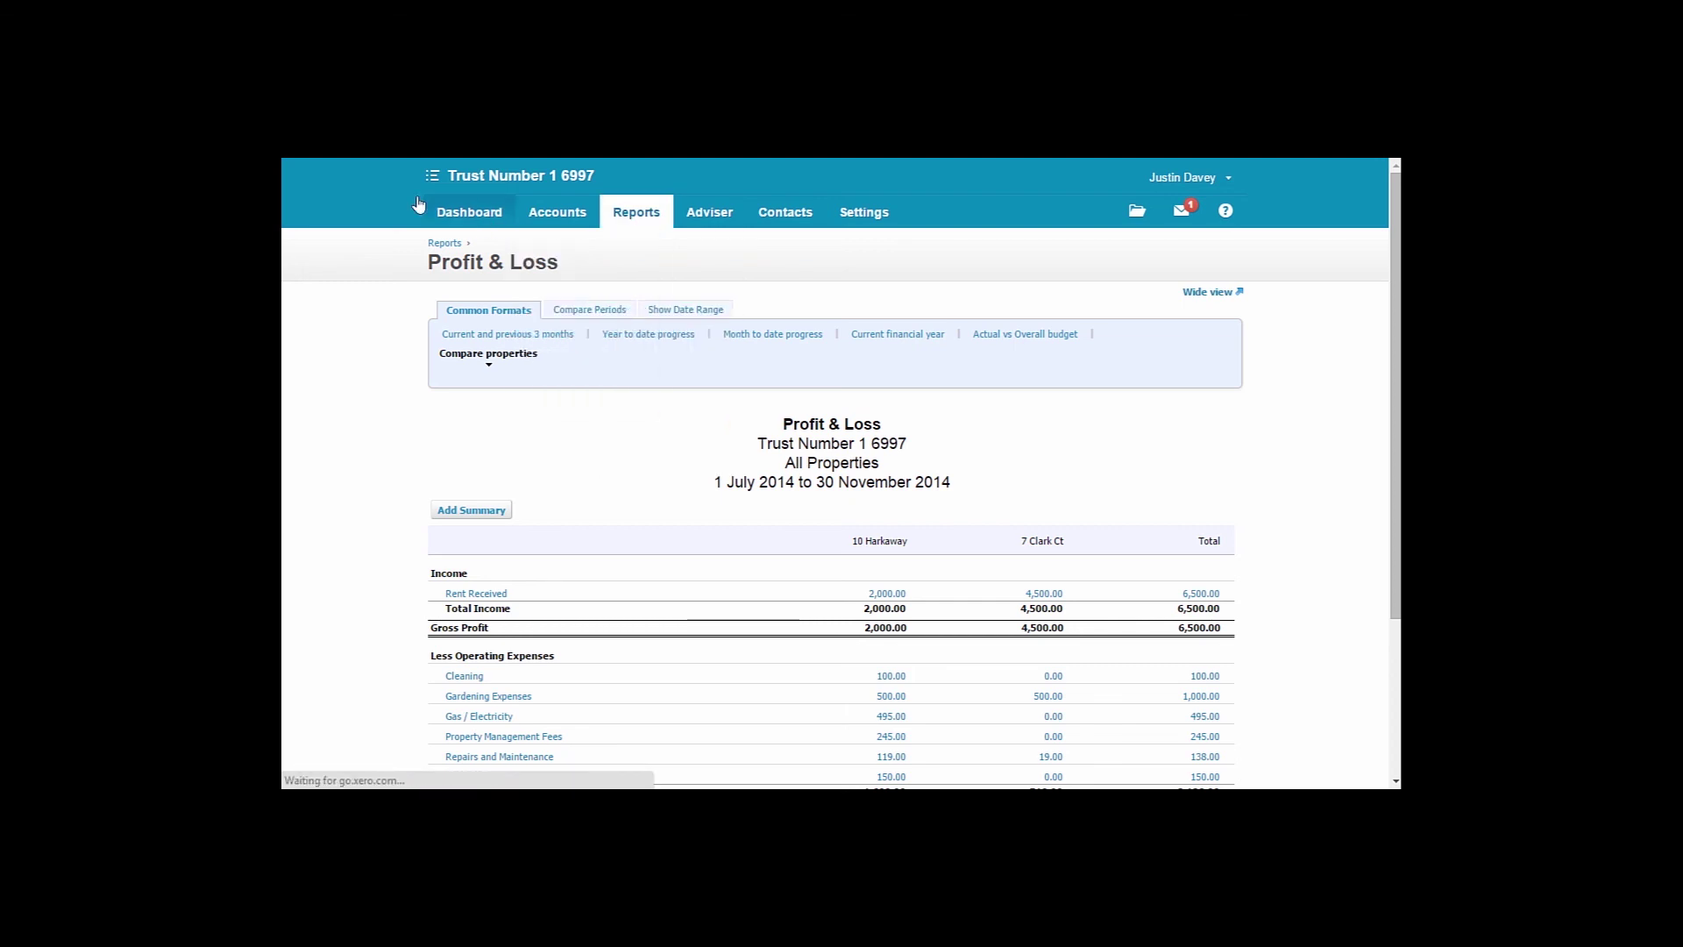